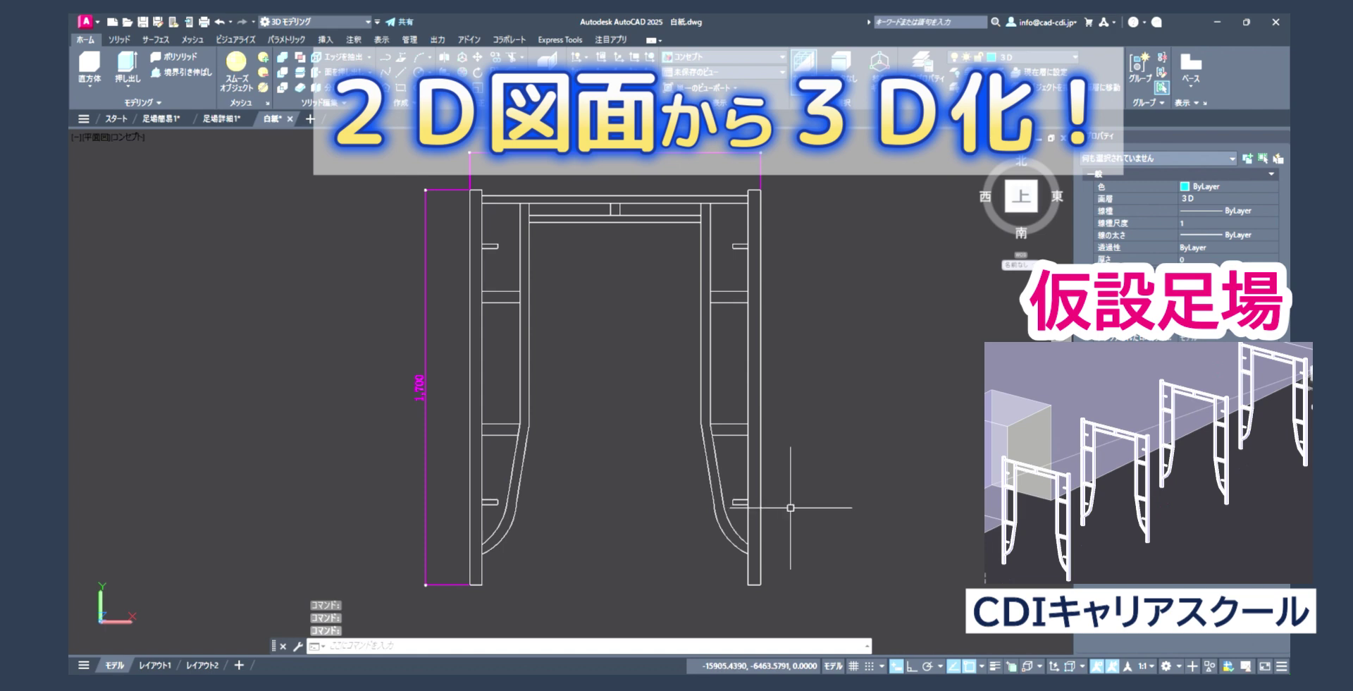
# - Window-select all 44 objects of the 2D scaffold frame and cut them to the clipboard
pyautogui.scroll(-2, 757, 479)
pyautogui.click(486, 224)
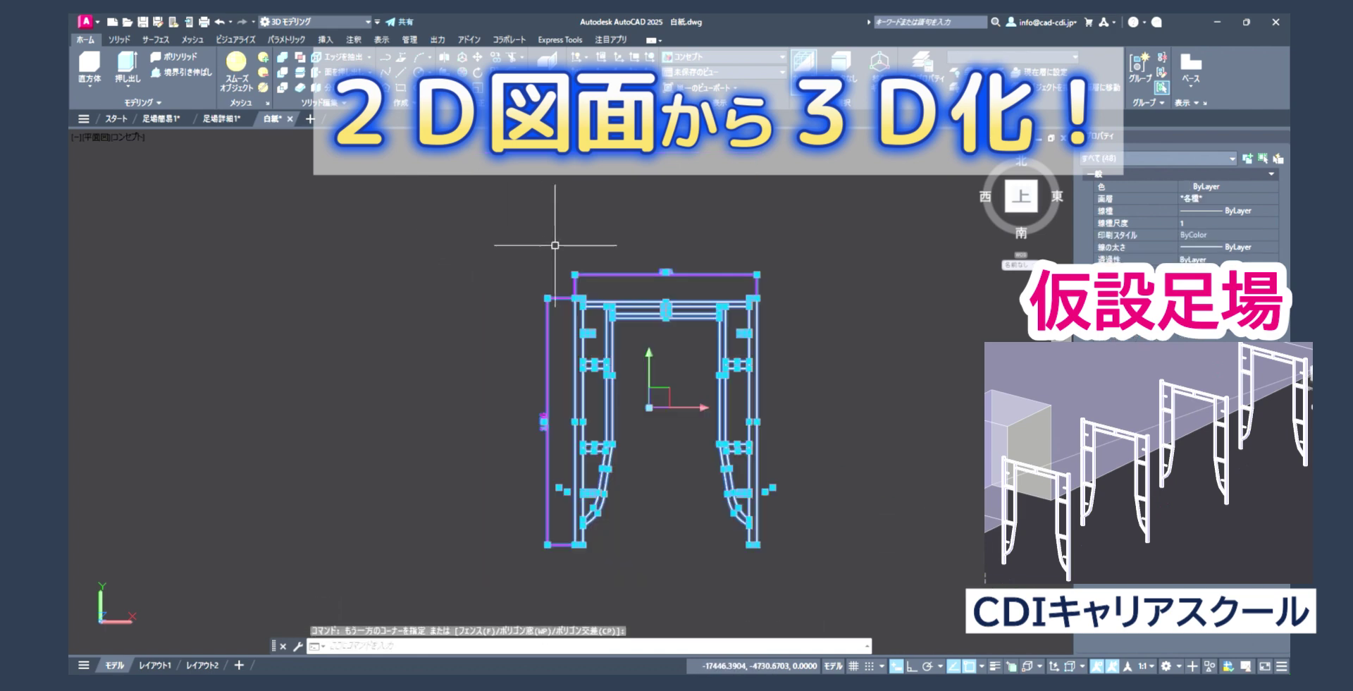
pyautogui.rightClick(624, 246)
pyautogui.click(777, 286)
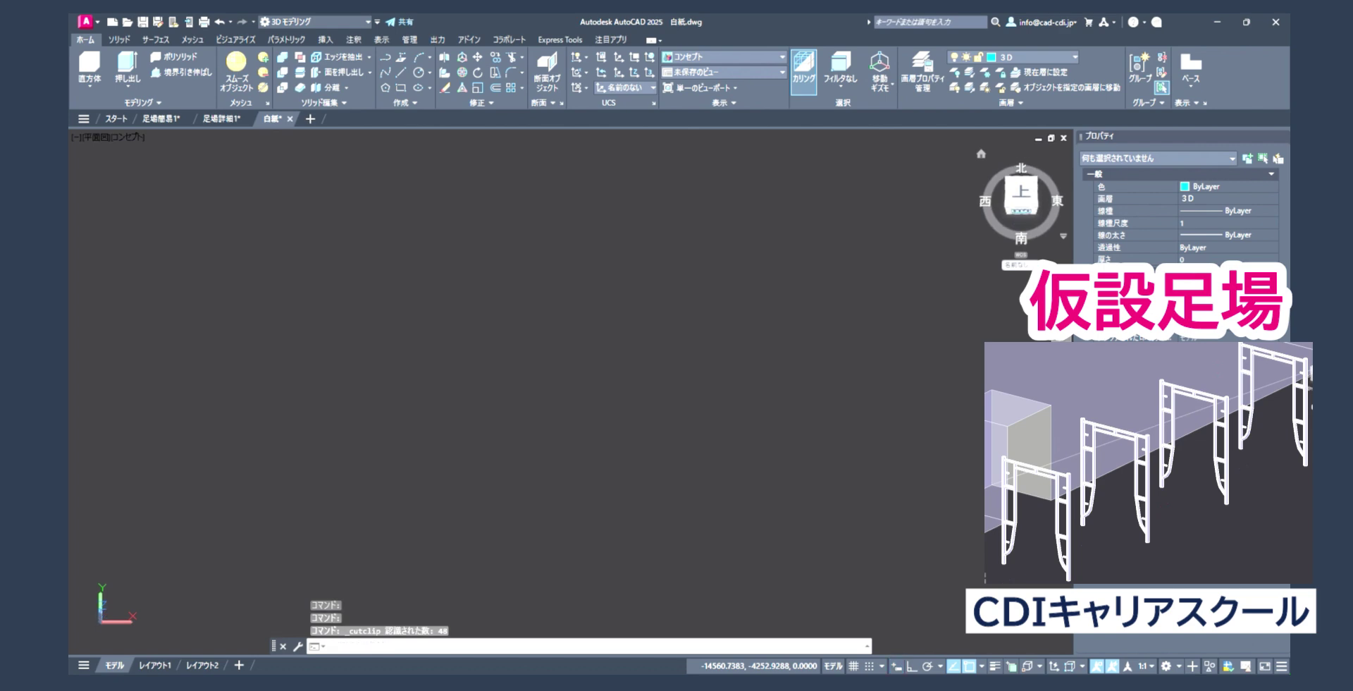
# - Switch to Front view, set the UCS to View, and paste the scaffold frame back
pyautogui.click(1021, 215)
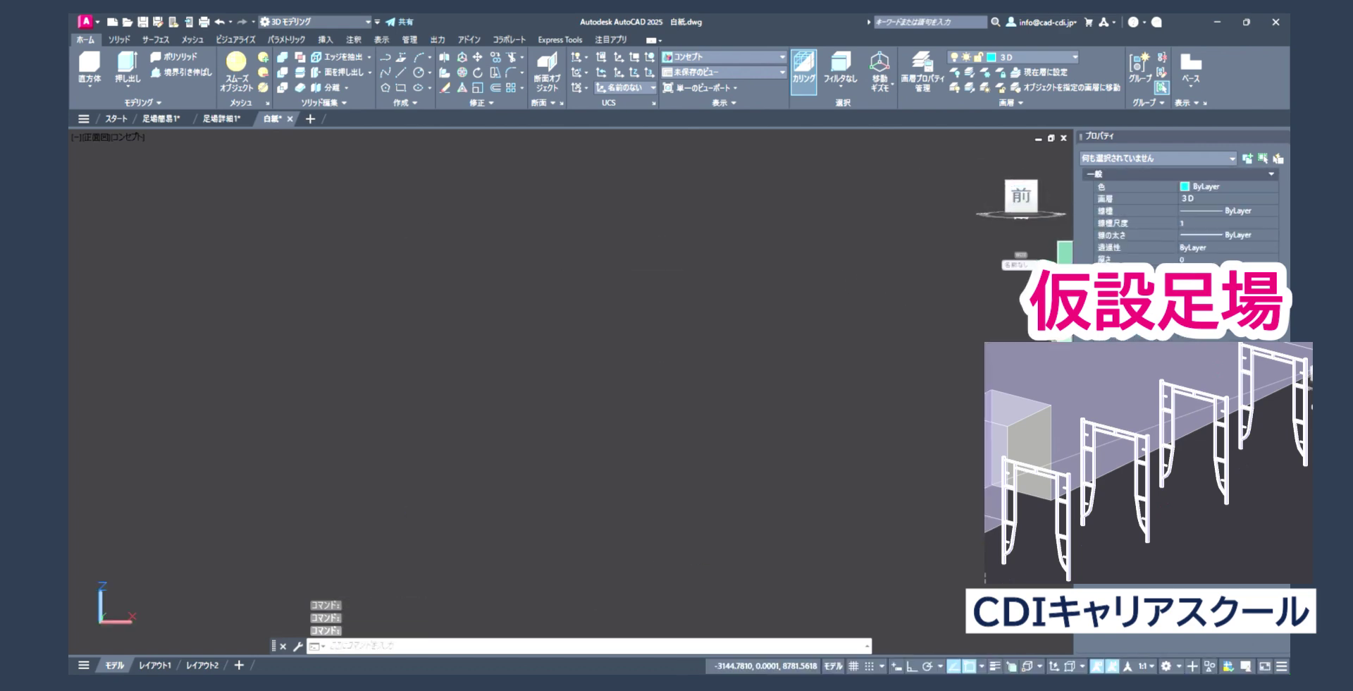
pyautogui.click(582, 107)
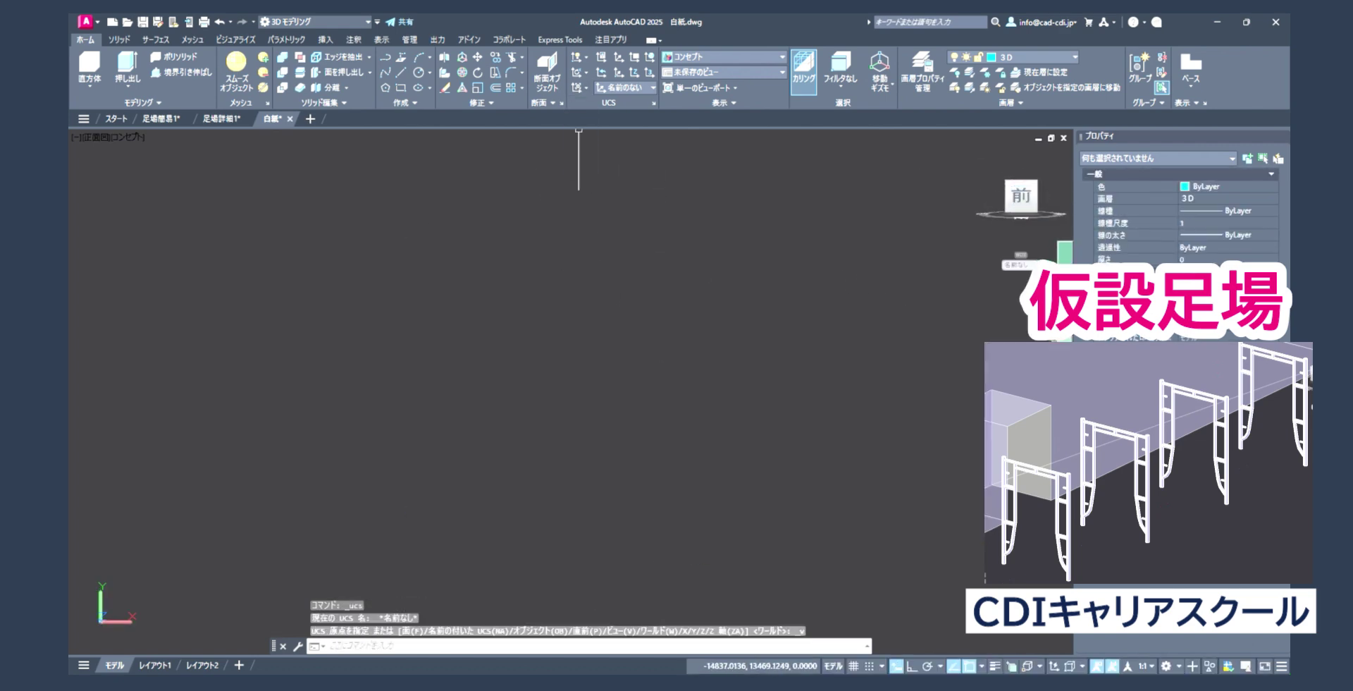
pyautogui.rightClick(551, 318)
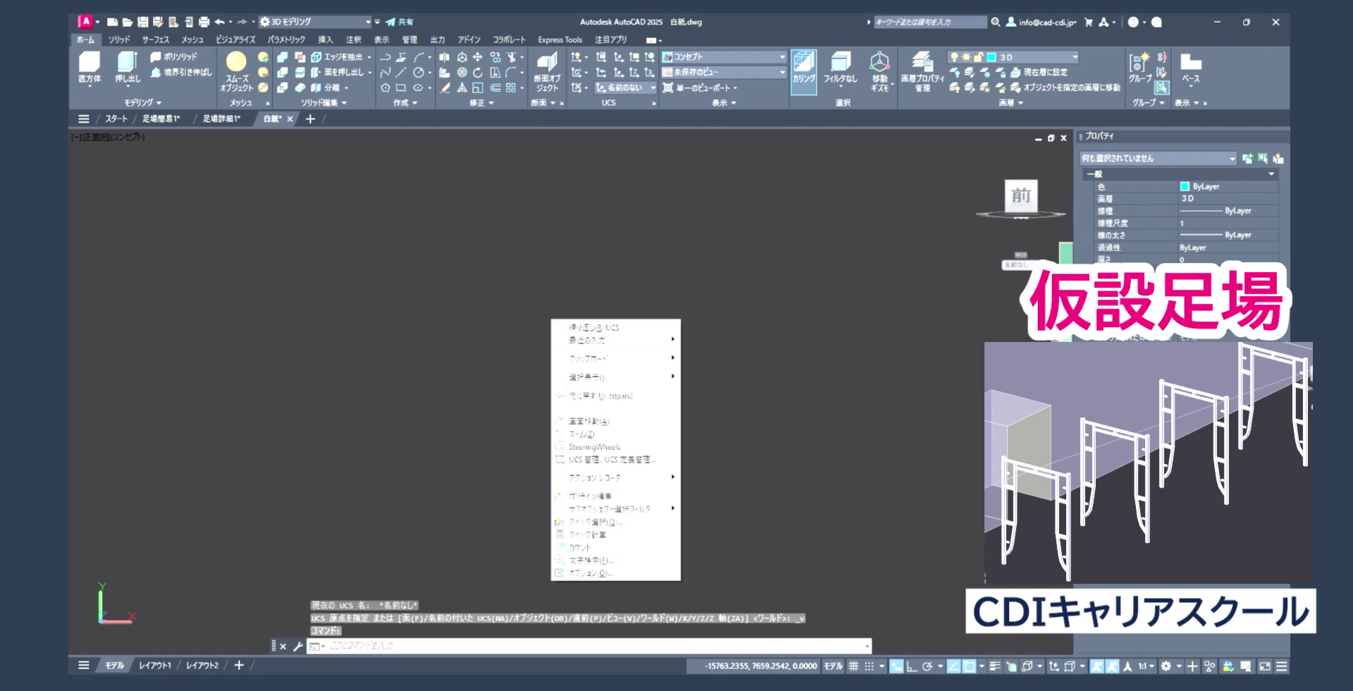
pyautogui.moveTo(598, 357)
pyautogui.click(712, 408)
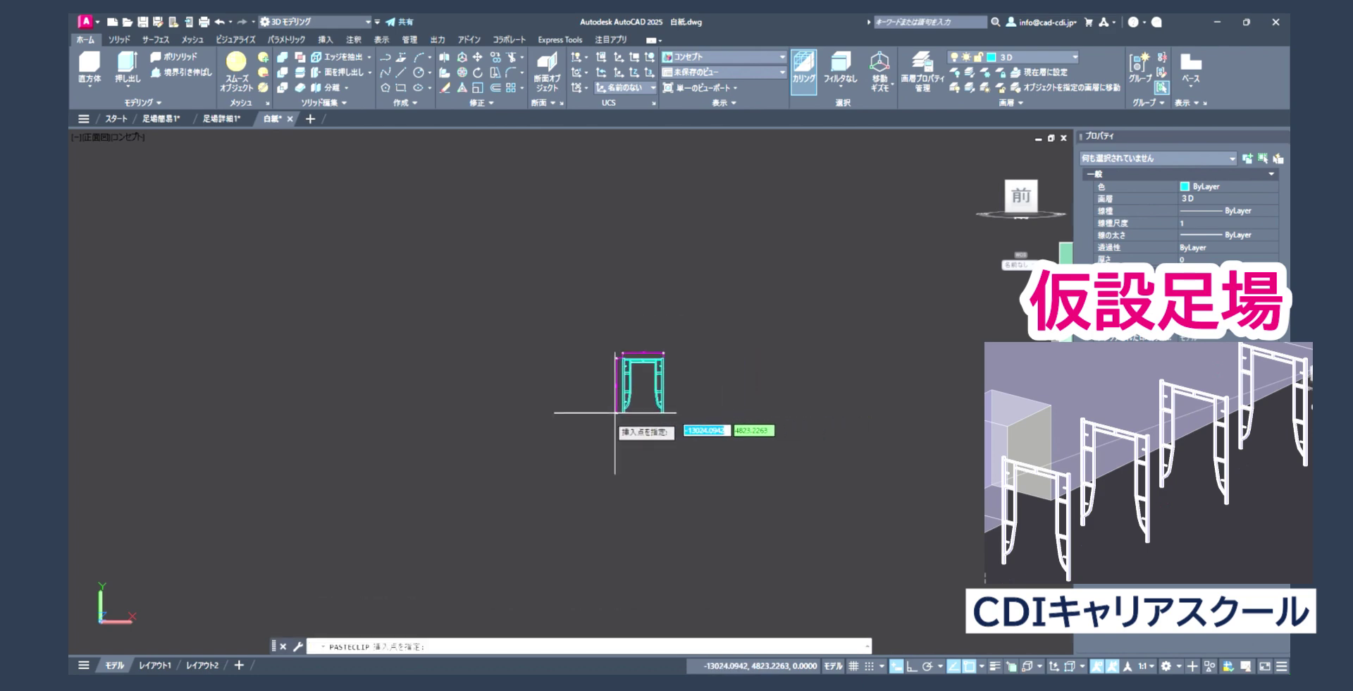
pyautogui.click(560, 434)
# - Erase the dimension lines from the pasted frame, leaving only its outline
pyautogui.scroll(-4, 628, 426)
pyautogui.moveTo(628, 426)
pyautogui.mouseDown(button='middle')
pyautogui.moveTo(437, 384)
pyautogui.moveTo(705, 384)
pyautogui.moveTo(618, 378)
pyautogui.mouseUp(button='middle')
pyautogui.scroll(7, 705, 374)
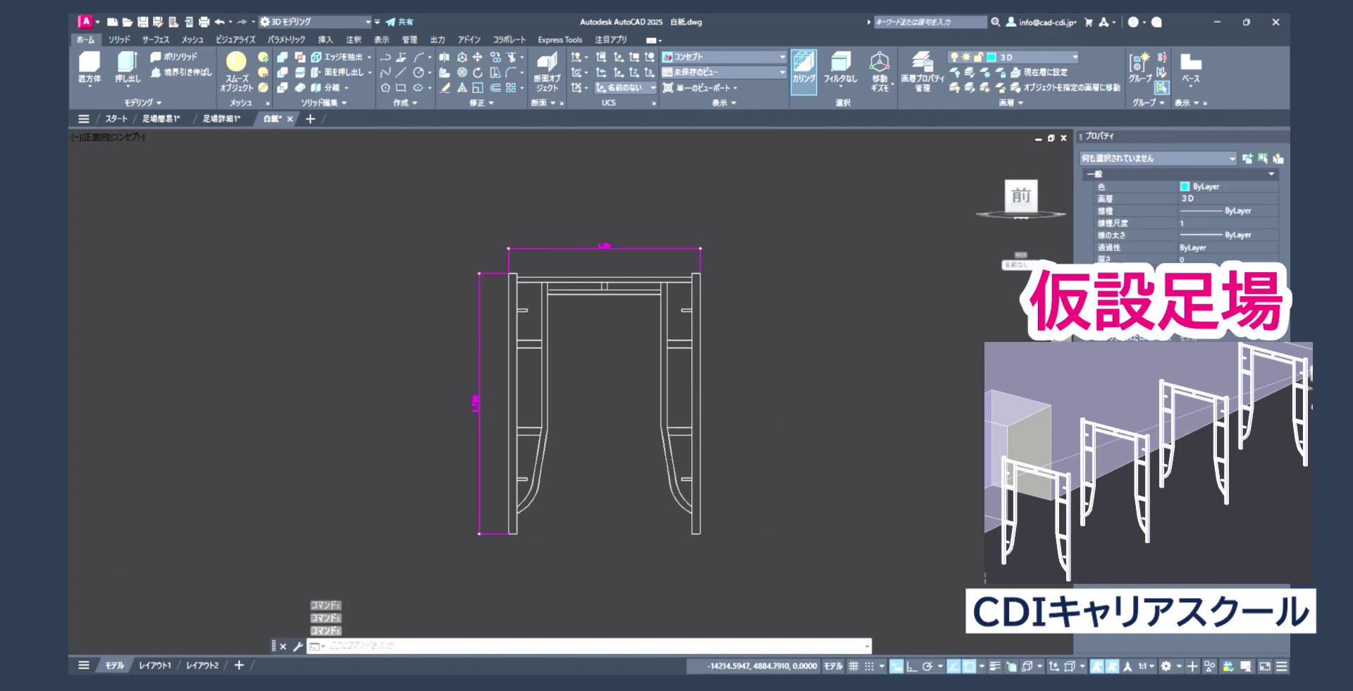
pyautogui.scroll(1, 614, 378)
pyautogui.scroll(1, 615, 378)
pyautogui.click(568, 348)
pyautogui.press('Delete')
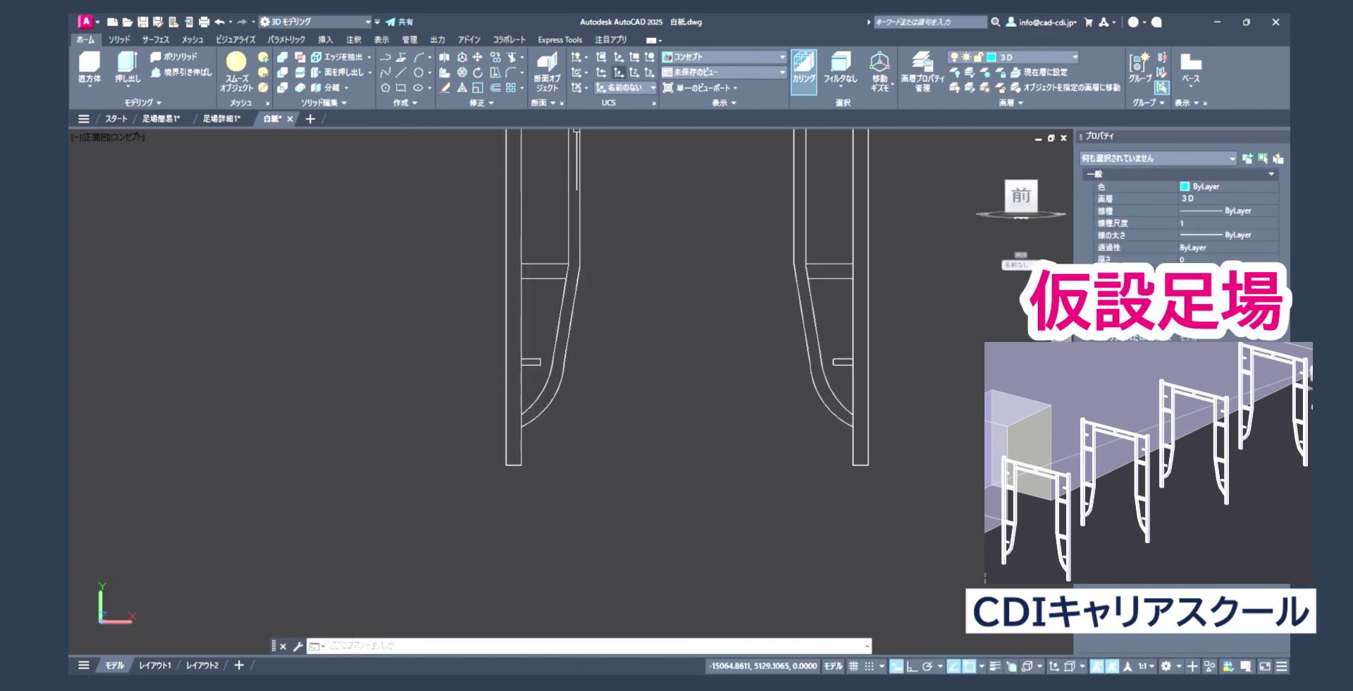
# - Set the UCS origin at the leg base and orbit to look down onto the frame
pyautogui.click(506, 453)
pyautogui.scroll(-2, 501, 437)
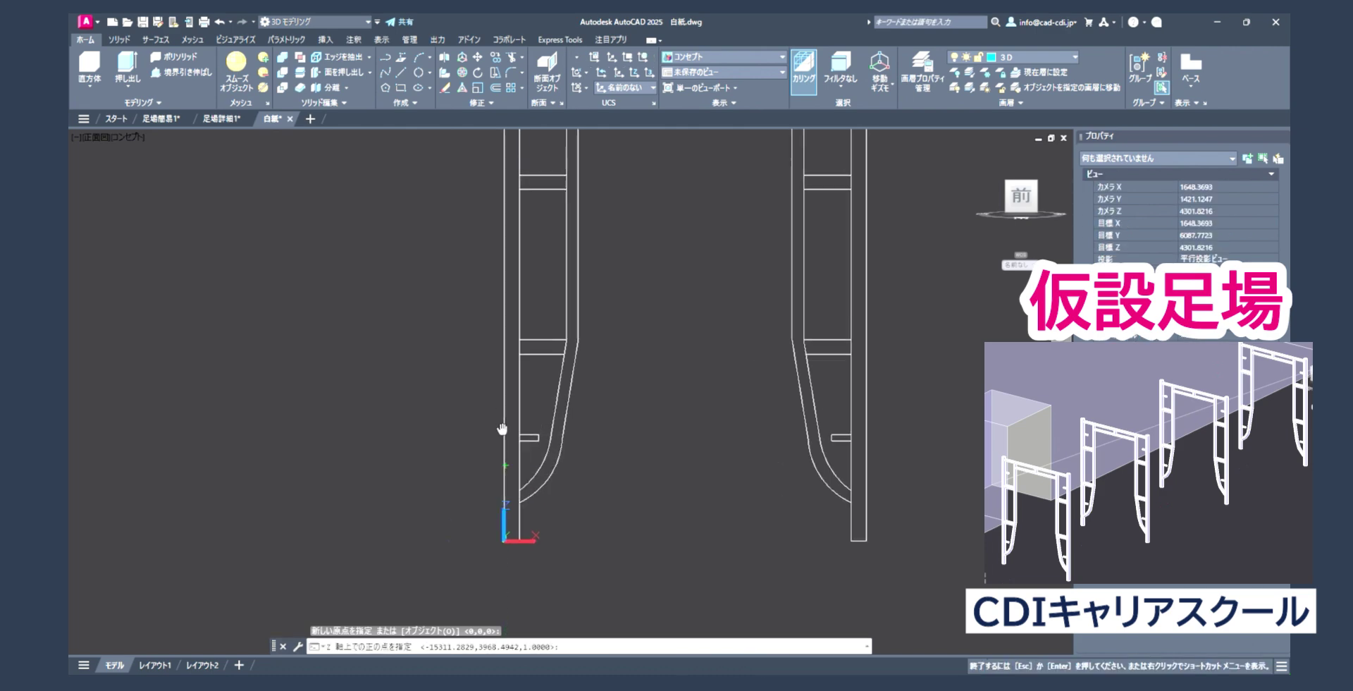
pyautogui.scroll(-2, 496, 305)
pyautogui.press('Return')
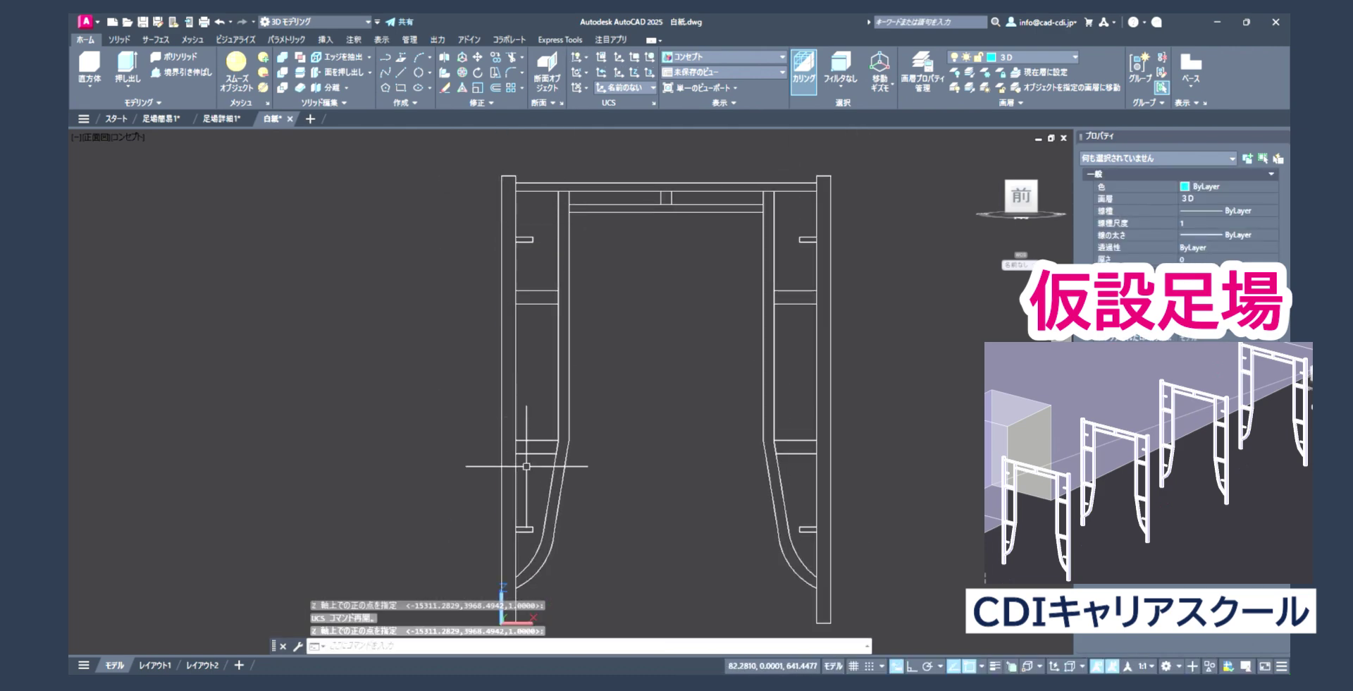
pyautogui.keyDown('shift'); pyautogui.moveTo(596, 303); pyautogui.dragTo(596, 395, button='middle'); pyautogui.keyUp('shift')
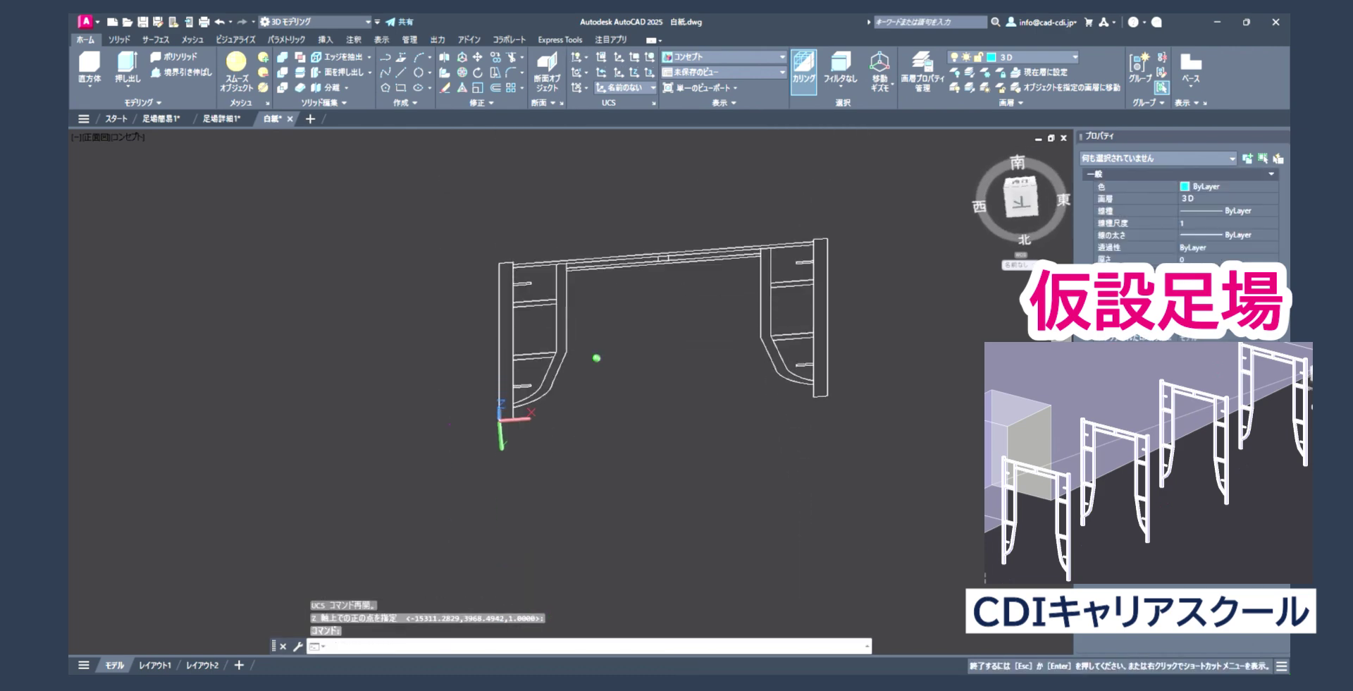
pyautogui.scroll(5, 542, 375)
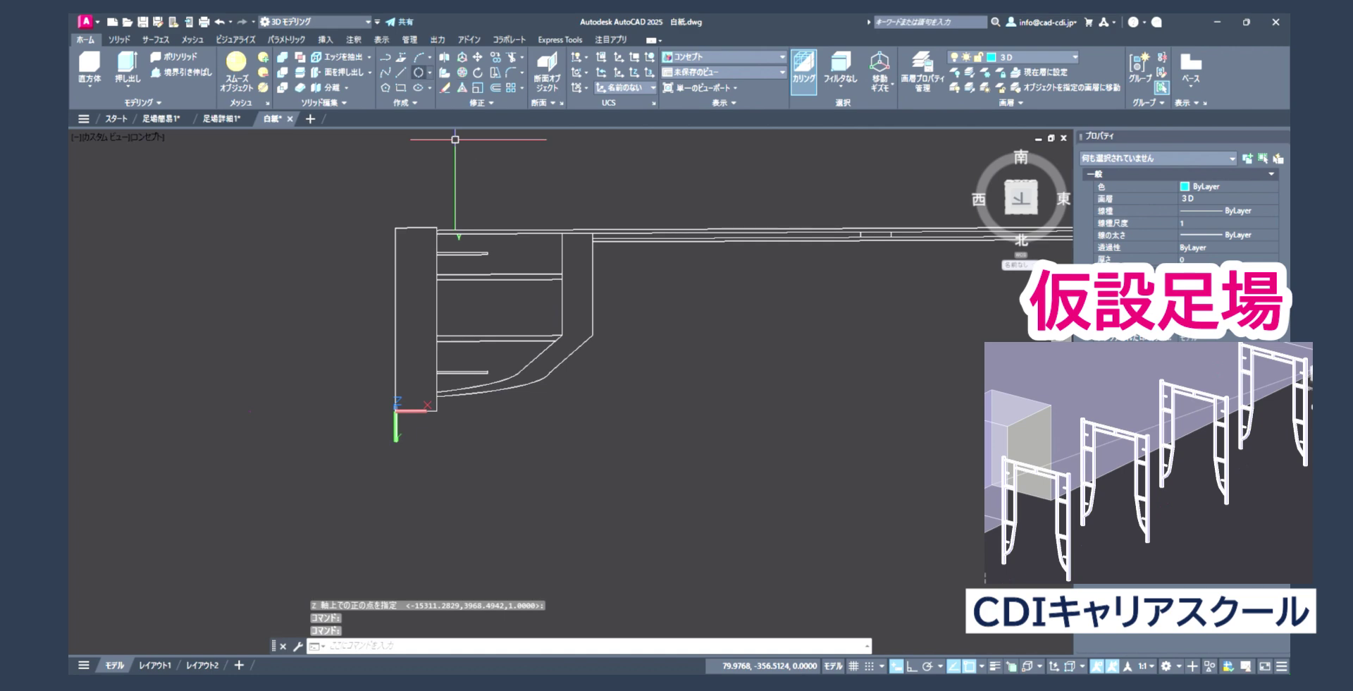
# - Draw 2-point circles across the top and bottom ends of both legs
pyautogui.click(406, 397)
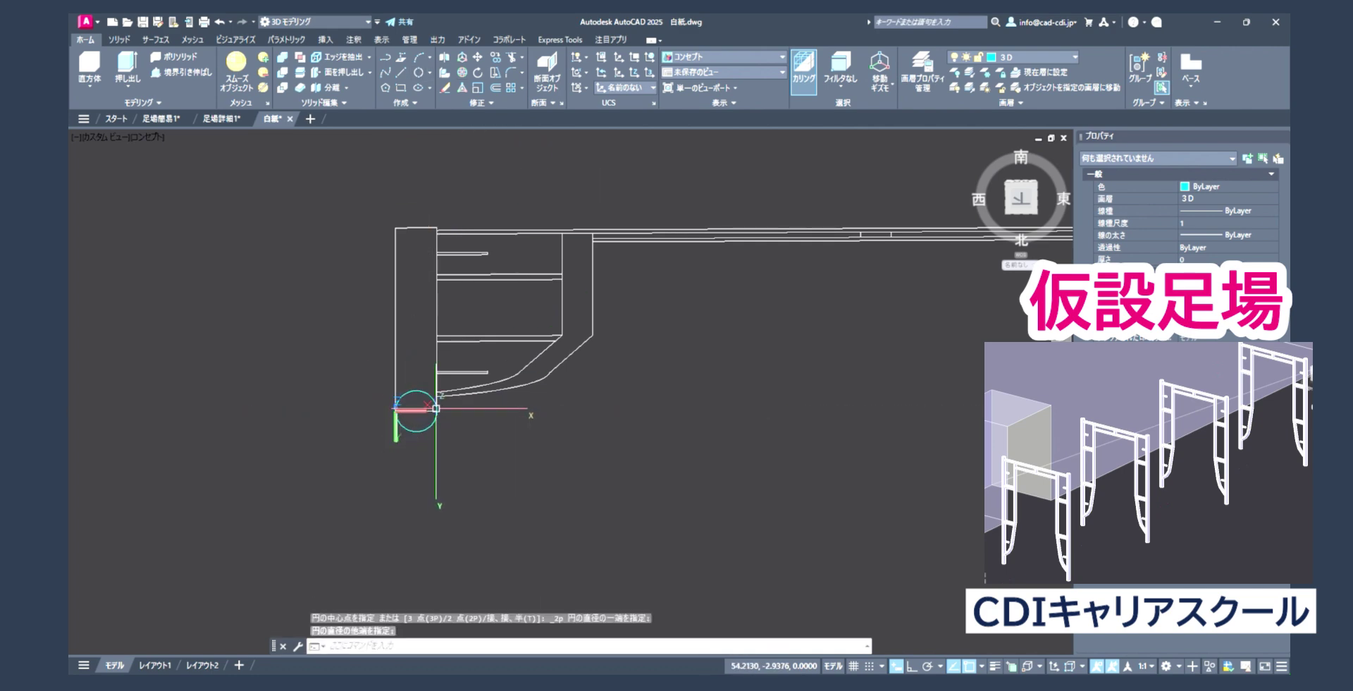
pyautogui.scroll(-2, 416, 395)
pyautogui.scroll(2, 761, 441)
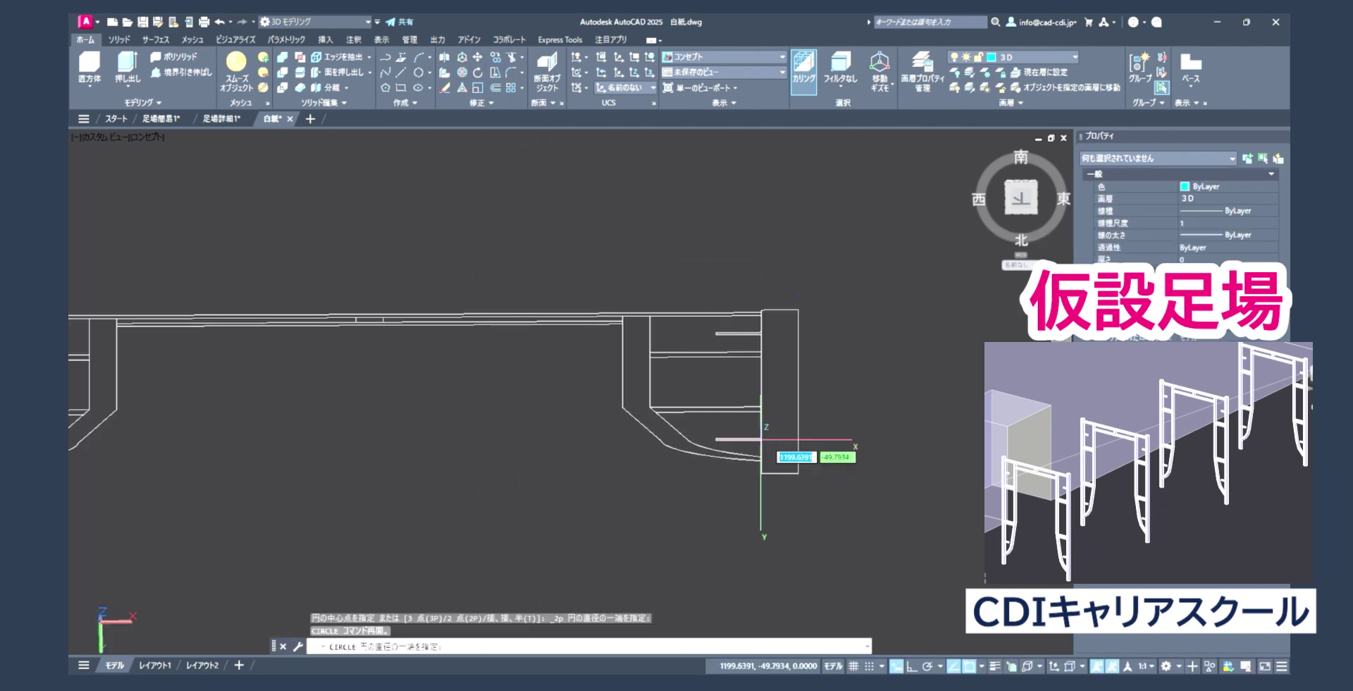
pyautogui.click(761, 472)
pyautogui.click(780, 464)
pyautogui.scroll(2, 742, 357)
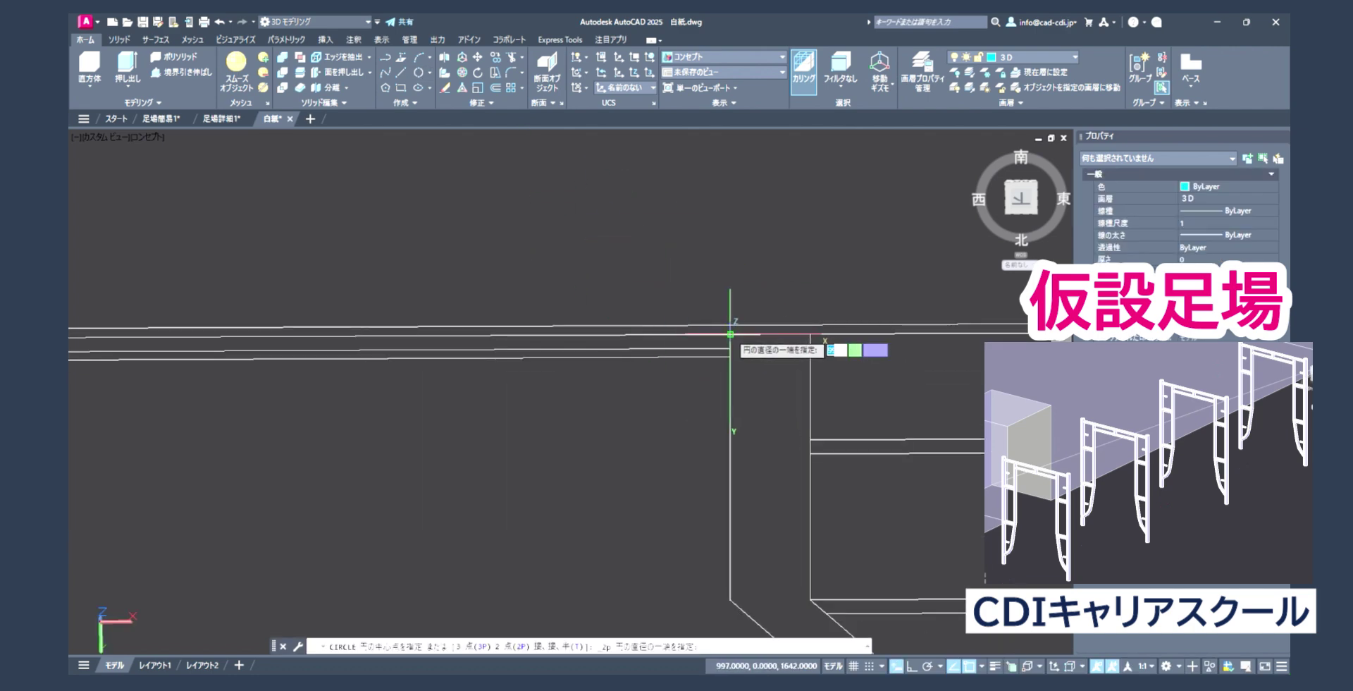
pyautogui.scroll(-2, 539, 211)
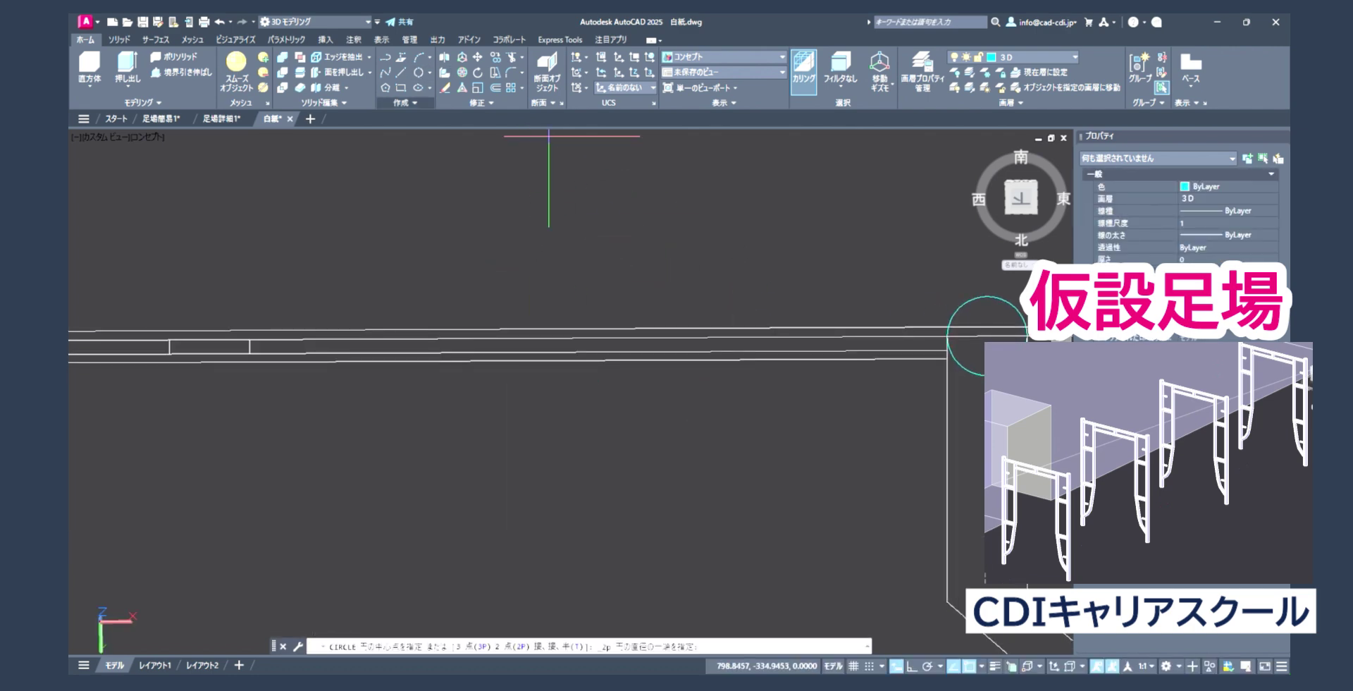
pyautogui.scroll(2, 338, 275)
pyautogui.scroll(2, 409, 258)
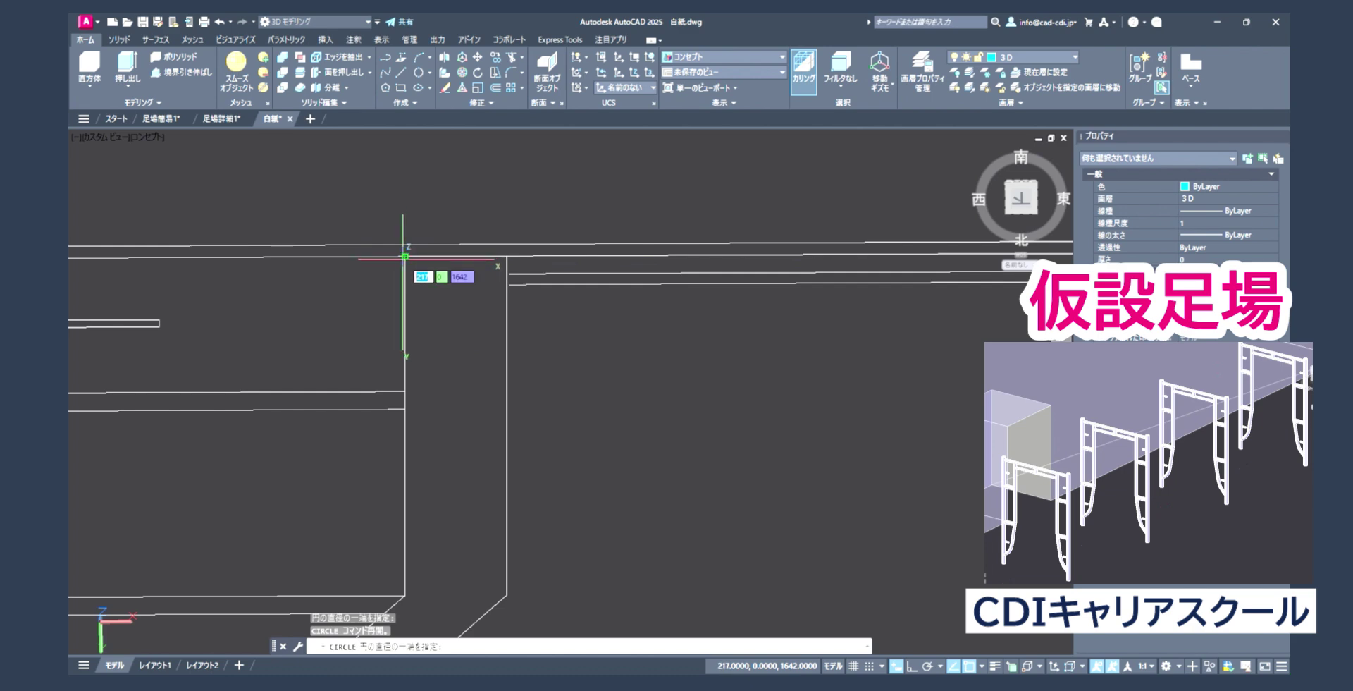
pyautogui.click(507, 258)
pyautogui.scroll(-3, 324, 515)
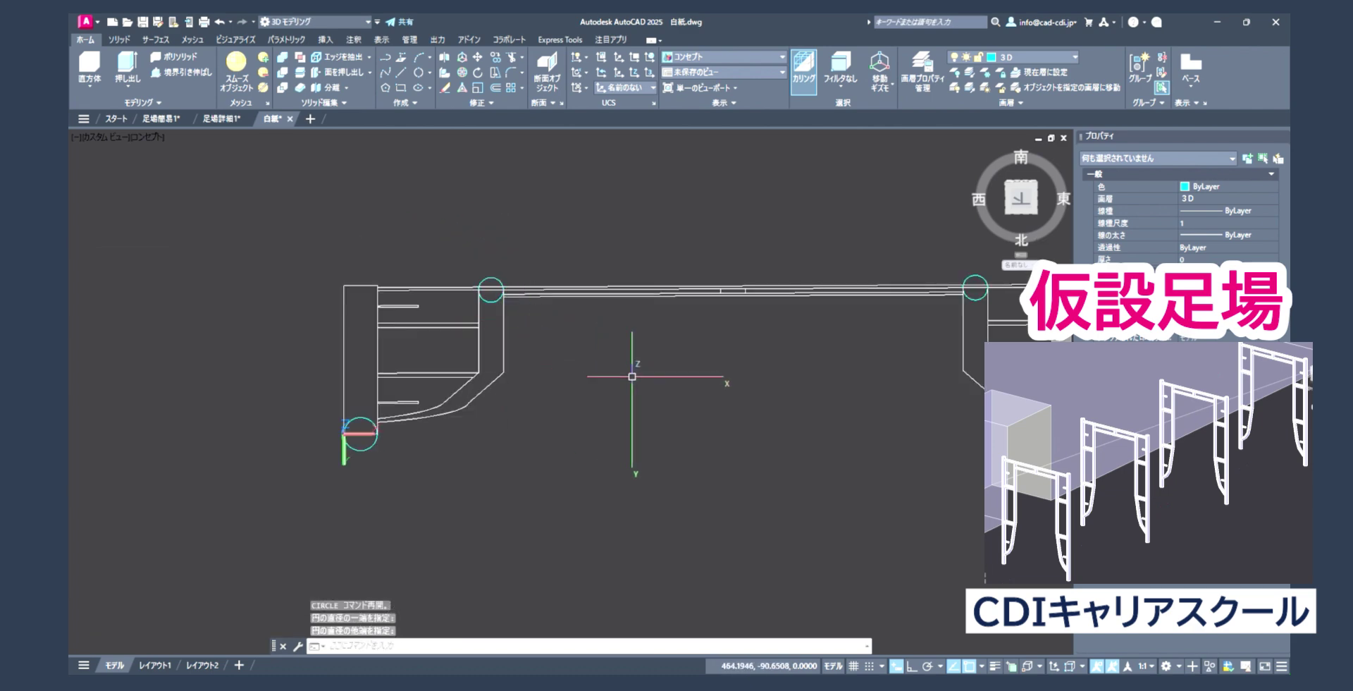
pyautogui.moveTo(631, 377)
pyautogui.mouseDown(button='middle')
pyautogui.moveTo(465, 384)
pyautogui.moveTo(432, 441)
pyautogui.mouseUp(button='middle')
pyautogui.scroll(-1, 436, 402)
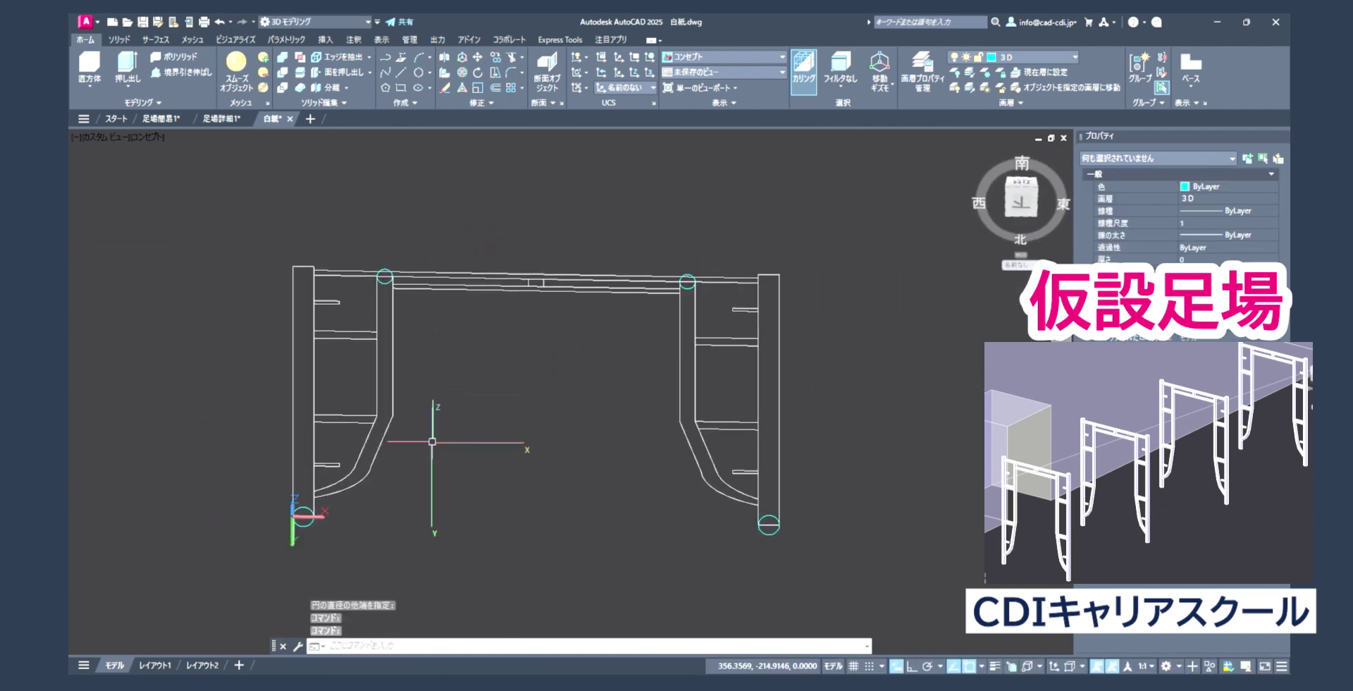
pyautogui.scroll(3, 282, 532)
# - Extrude the left leg's base circle up along the leg into a solid pipe post
pyautogui.click(301, 489)
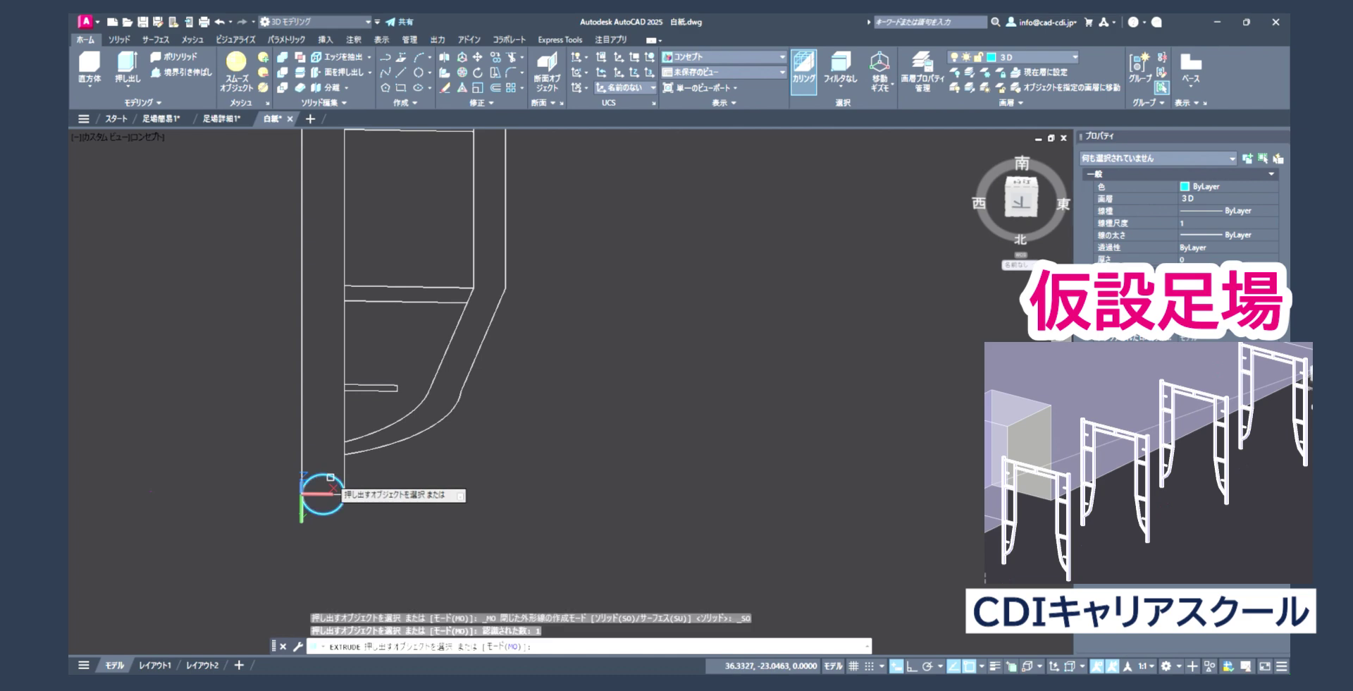
pyautogui.press('Return')
pyautogui.moveTo(329, 367); pyautogui.dragTo(312, 573, button='middle')
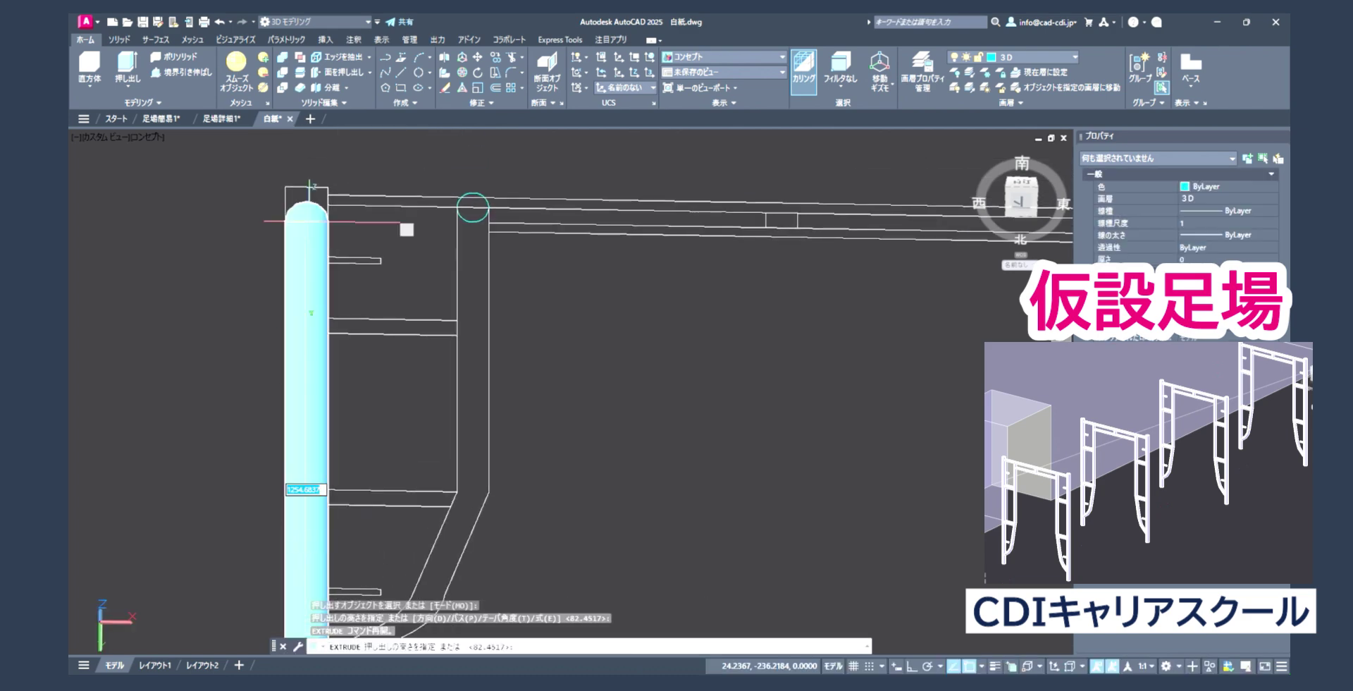
pyautogui.moveTo(323, 191)
pyautogui.keyDown('shift'); pyautogui.mouseDown(button='middle')
pyautogui.moveTo(299, 323)
pyautogui.moveTo(444, 347)
pyautogui.moveTo(420, 252)
pyautogui.mouseUp(button='middle'); pyautogui.keyUp('shift')
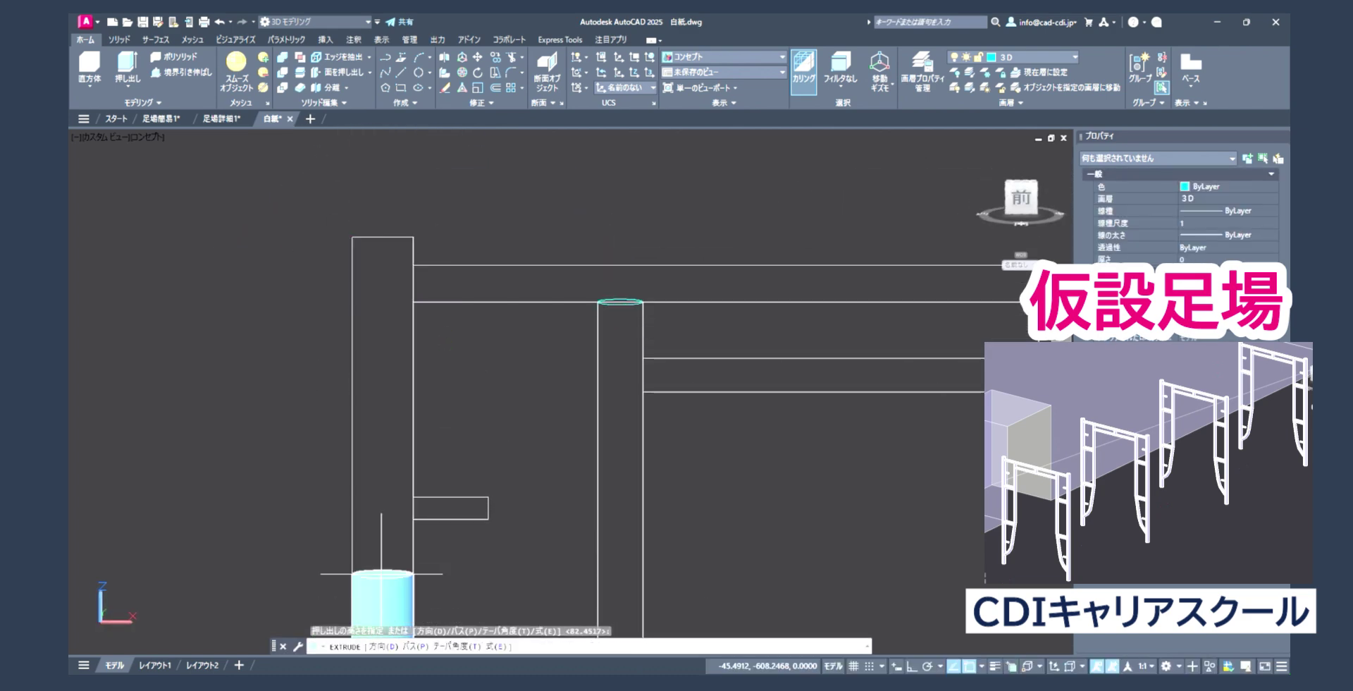
pyautogui.press('Return')
pyautogui.scroll(-3, 589, 332)
pyautogui.scroll(3, 447, 492)
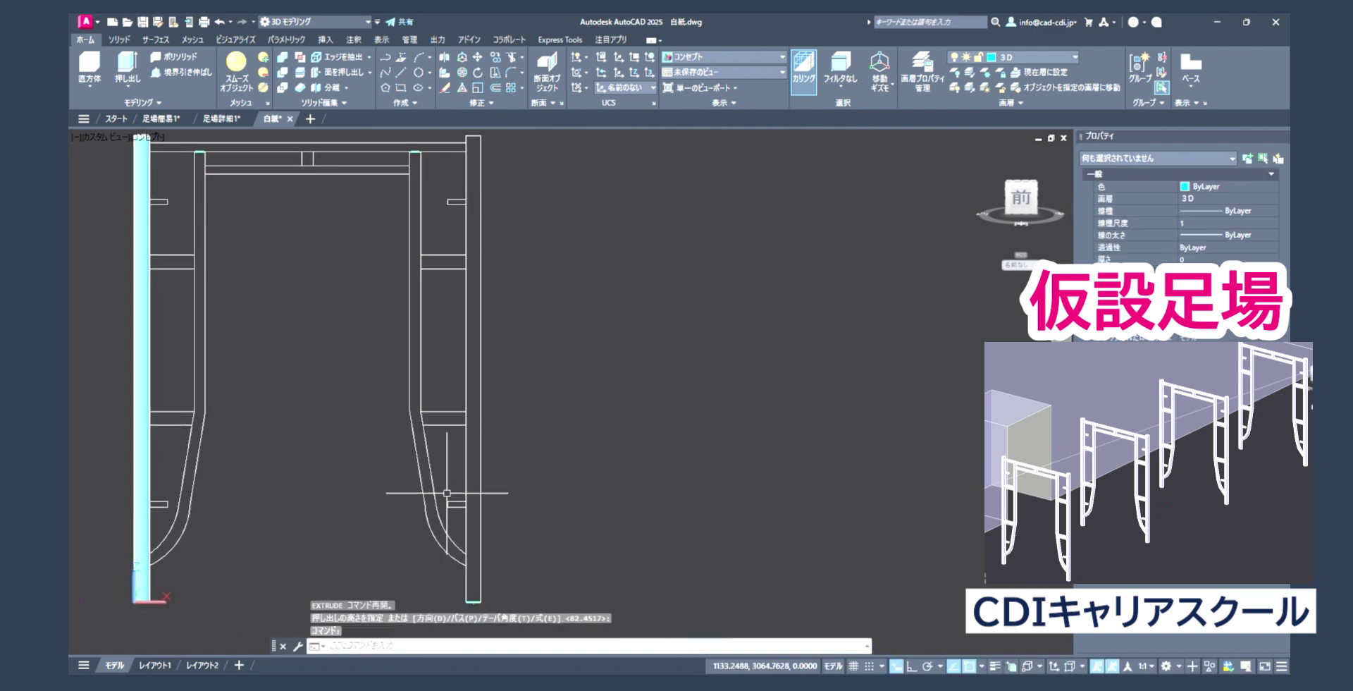
# - Extrude the second post circle into a matching solid pipe
pyautogui.keyDown('shift'); pyautogui.moveTo(447, 492); pyautogui.dragTo(414, 279, button='middle'); pyautogui.keyUp('shift')
pyautogui.moveTo(346, 157); pyautogui.dragTo(446, 363, button='middle')
pyautogui.scroll(5, 446, 364)
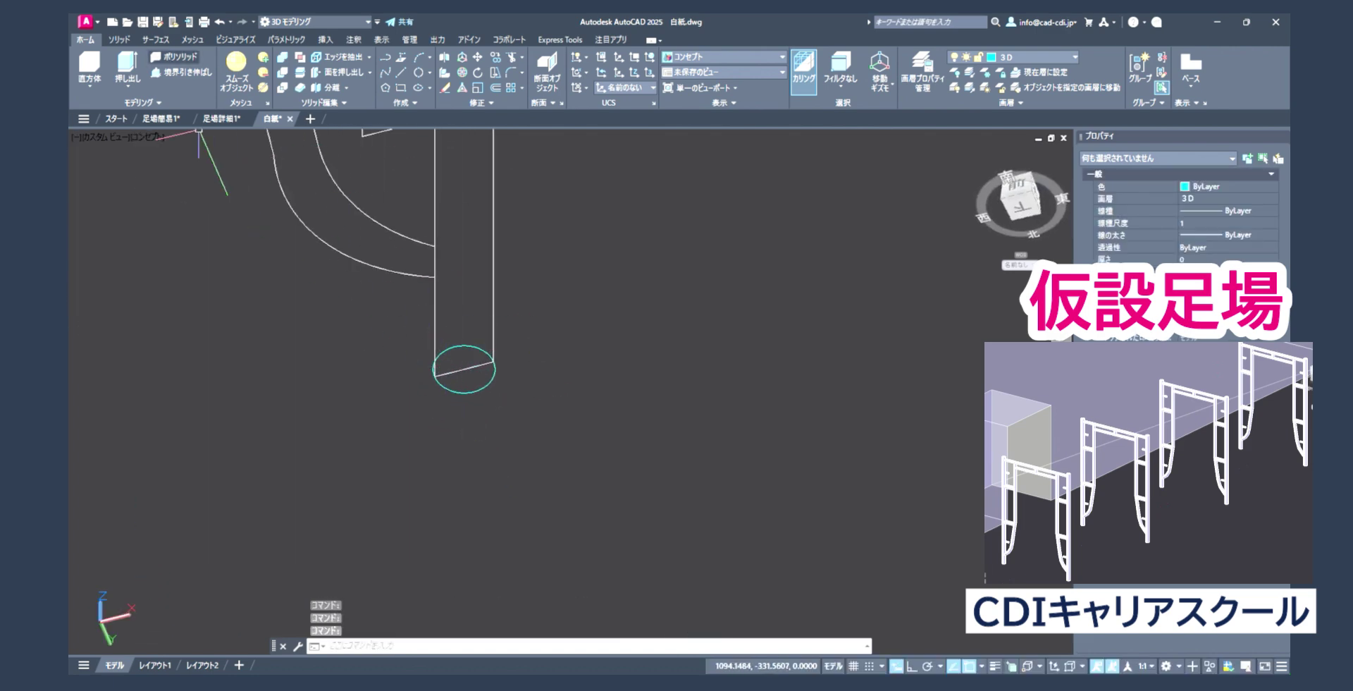
pyautogui.click(468, 345)
pyautogui.press('Return')
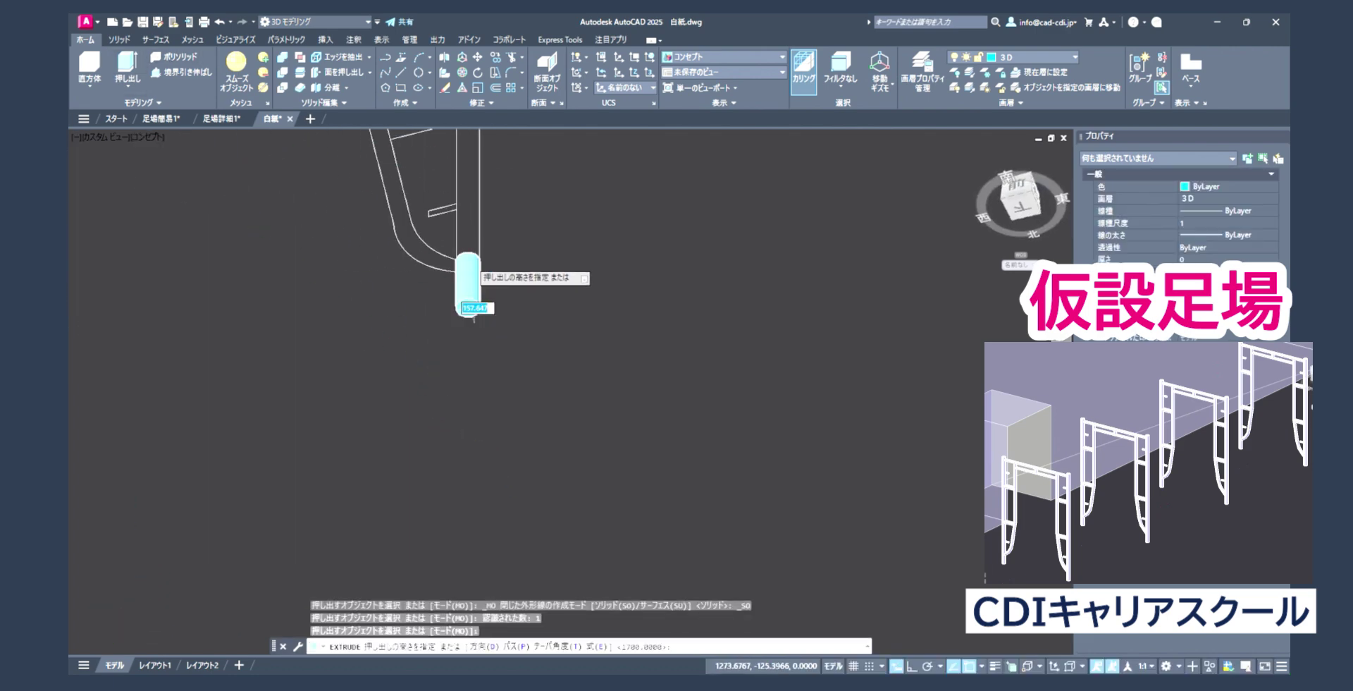
pyautogui.scroll(-3, 468, 345)
pyautogui.moveTo(486, 141); pyautogui.dragTo(508, 553, button='middle')
pyautogui.scroll(3, 499, 407)
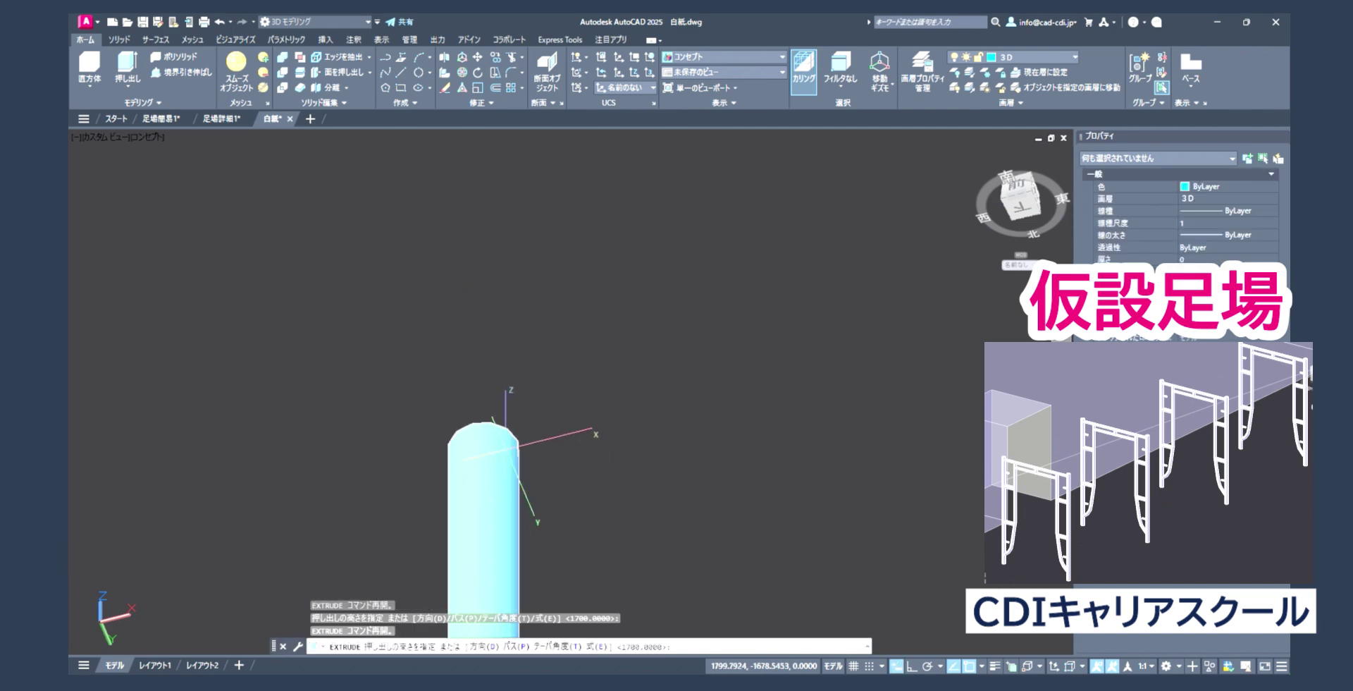
pyautogui.moveTo(499, 407)
pyautogui.mouseDown(button='middle')
pyautogui.moveTo(502, 296)
pyautogui.moveTo(491, 493)
pyautogui.mouseUp(button='middle')
pyautogui.press('Return')
pyautogui.scroll(-3, 491, 493)
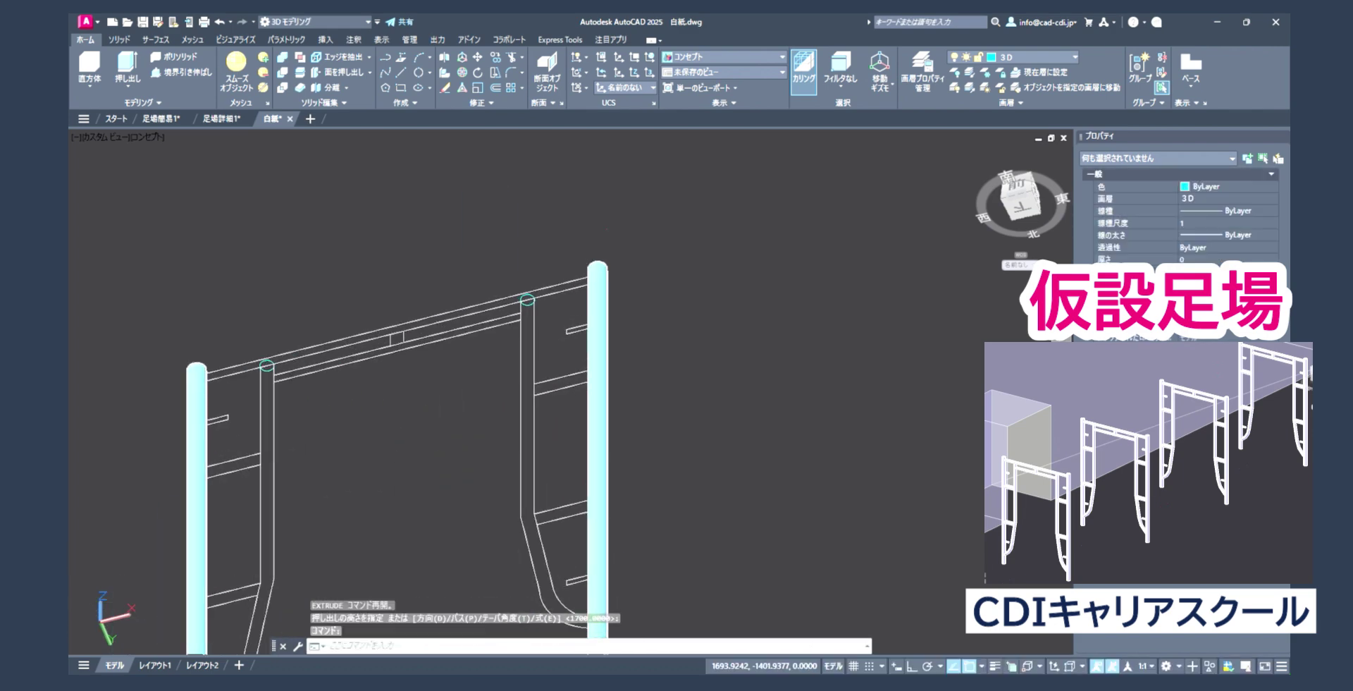
pyautogui.scroll(4, 527, 299)
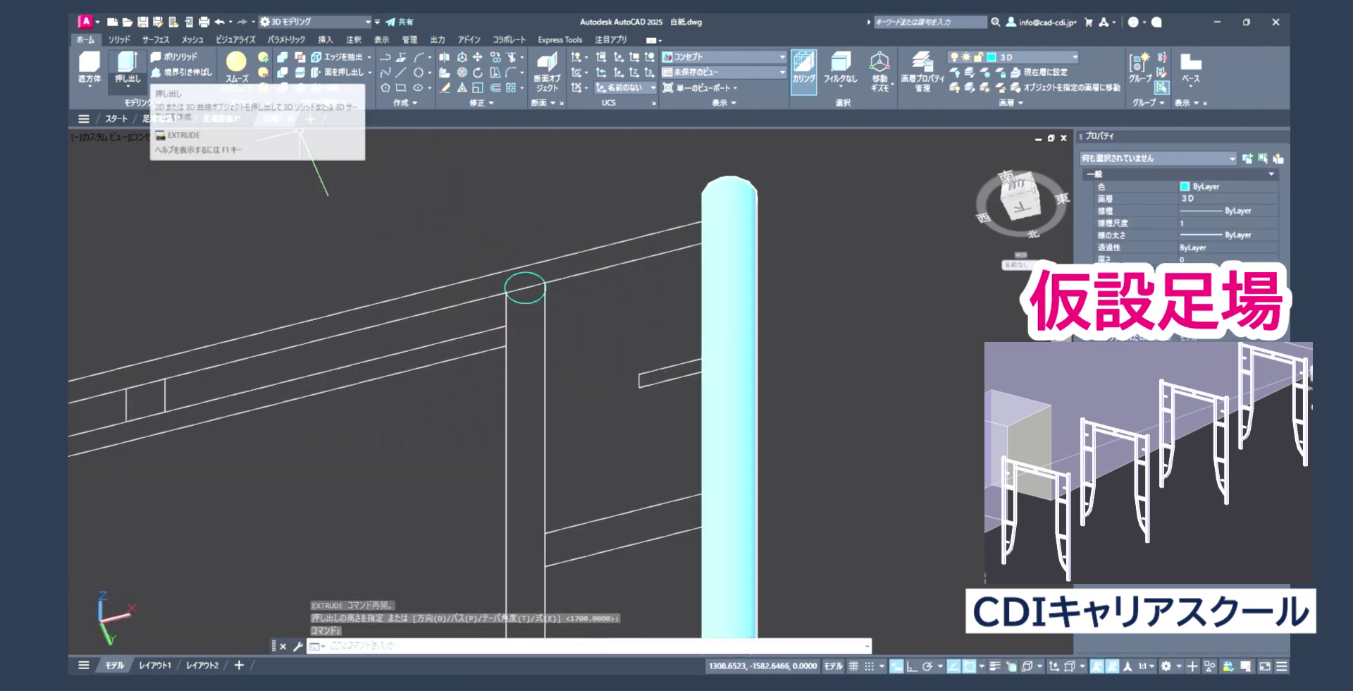
# - Start Sweep from the Home ribbon and confirm the first profile circle
pyautogui.click(128, 86)
pyautogui.click(128, 160)
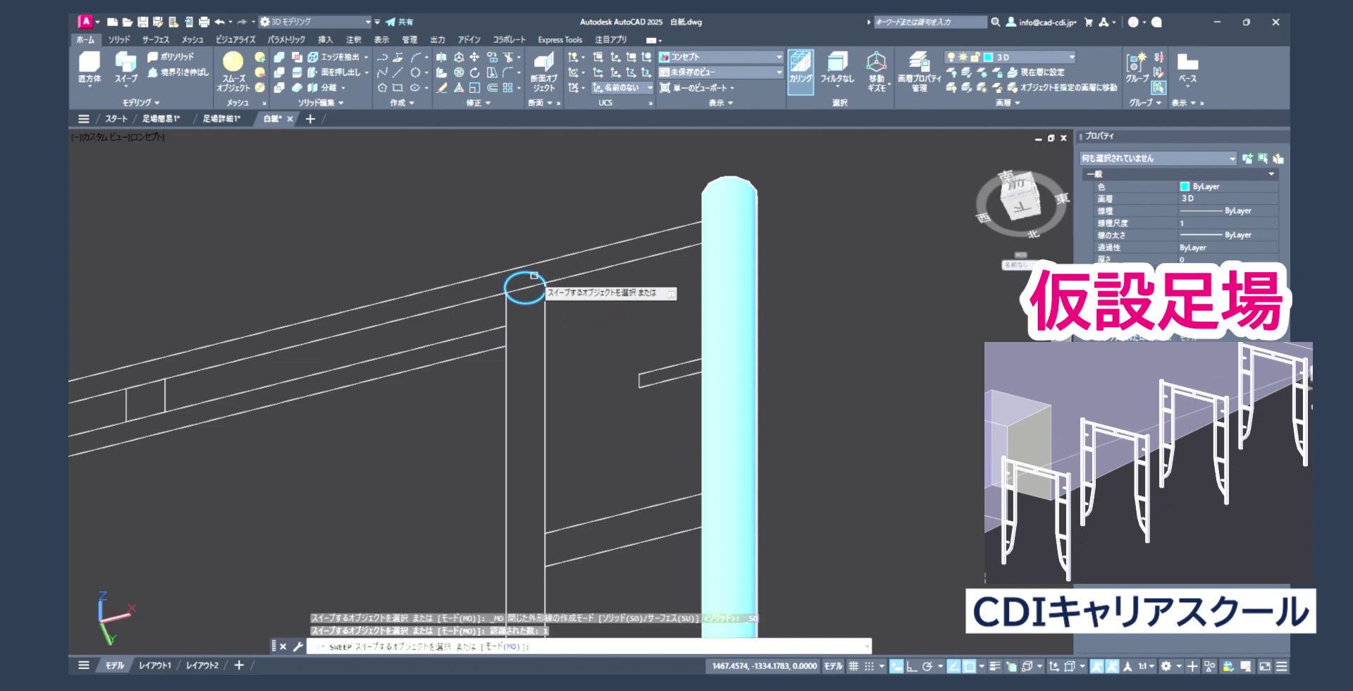
pyautogui.press('Return')
pyautogui.scroll(-3, 534, 276)
pyautogui.moveTo(561, 396)
pyautogui.mouseDown(button='middle')
pyautogui.moveTo(286, 196)
pyautogui.moveTo(497, 351)
pyautogui.mouseUp(button='middle')
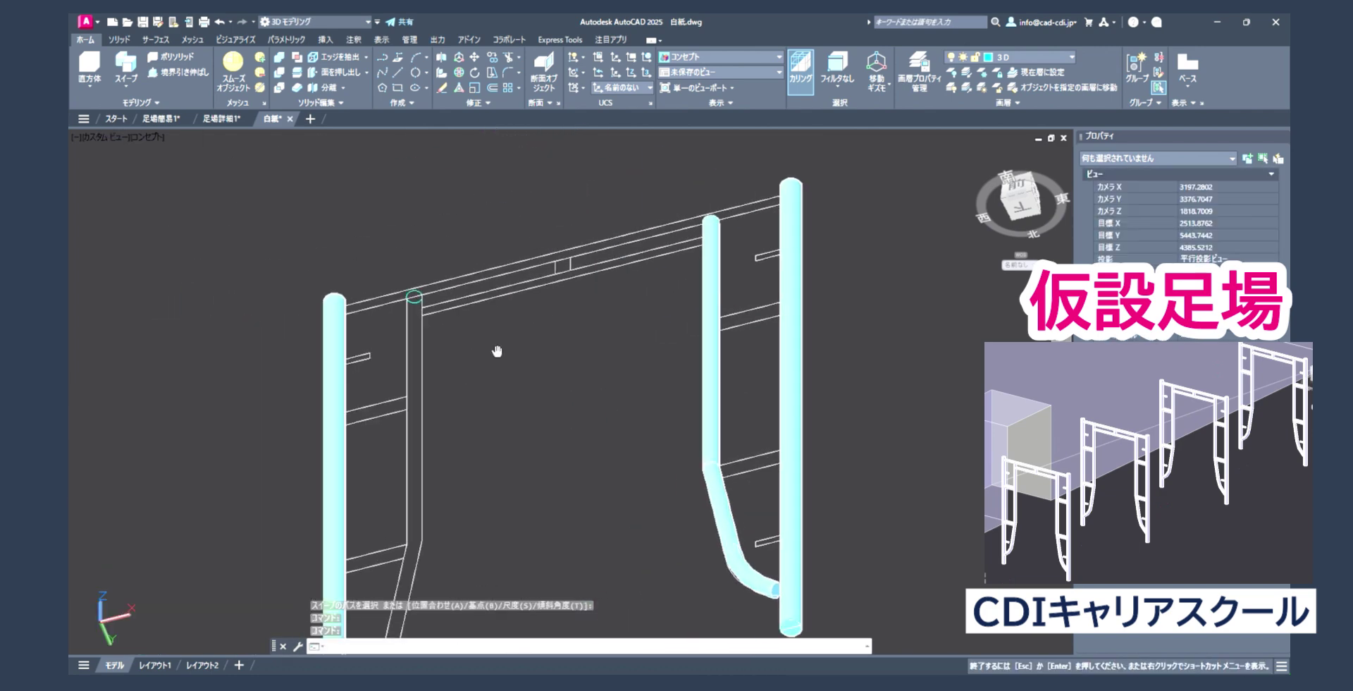
pyautogui.press('Escape')
pyautogui.scroll(5, 393, 256)
pyautogui.scroll(-5, 392, 257)
pyautogui.scroll(4, 402, 258)
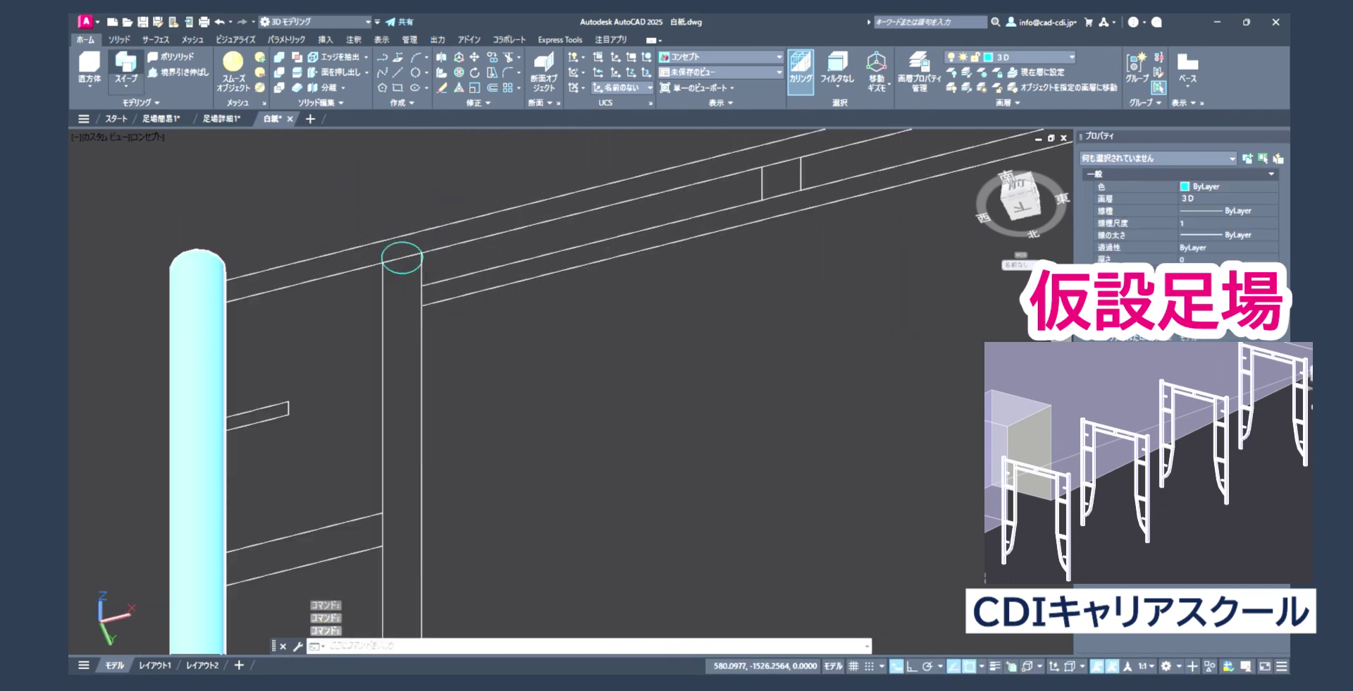
# - Sweep the circle at the leg top along the bent leg line into a curved pipe
pyautogui.click(414, 249)
pyautogui.press('Return')
pyautogui.click(422, 423)
pyautogui.scroll(-3, 451, 408)
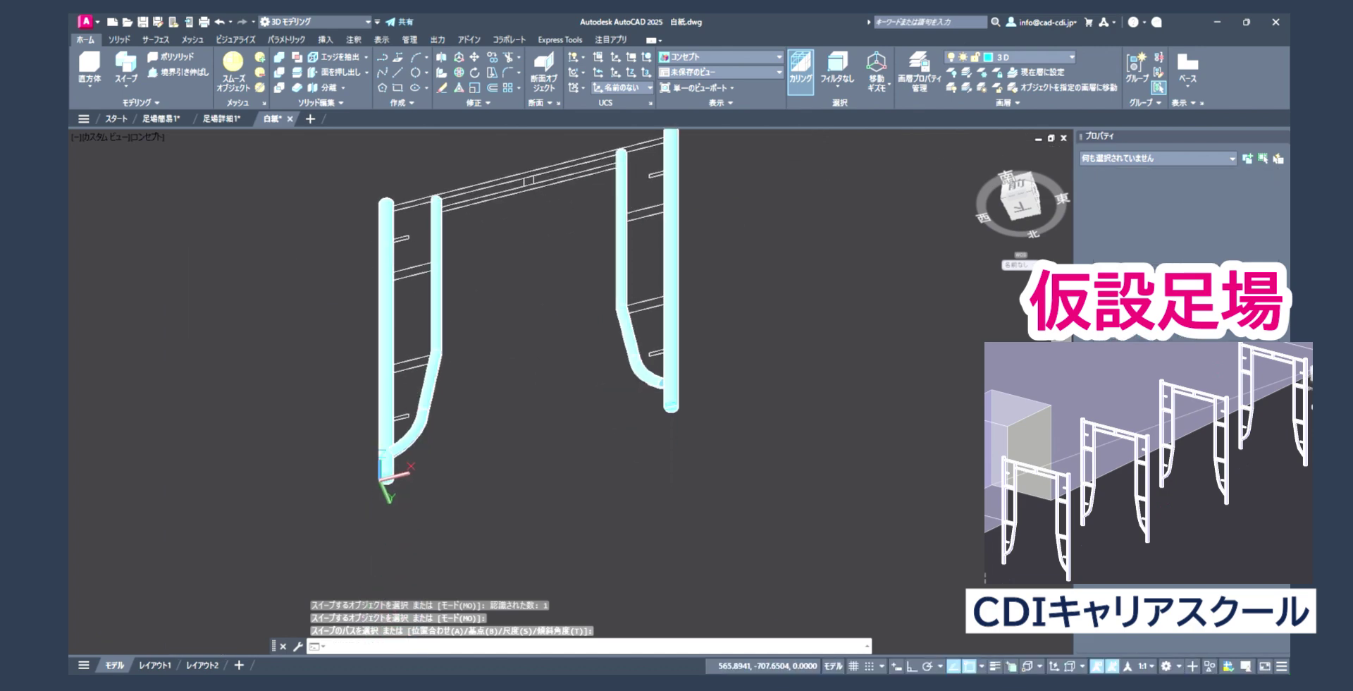
pyautogui.scroll(3, 779, 438)
pyautogui.scroll(3, 808, 428)
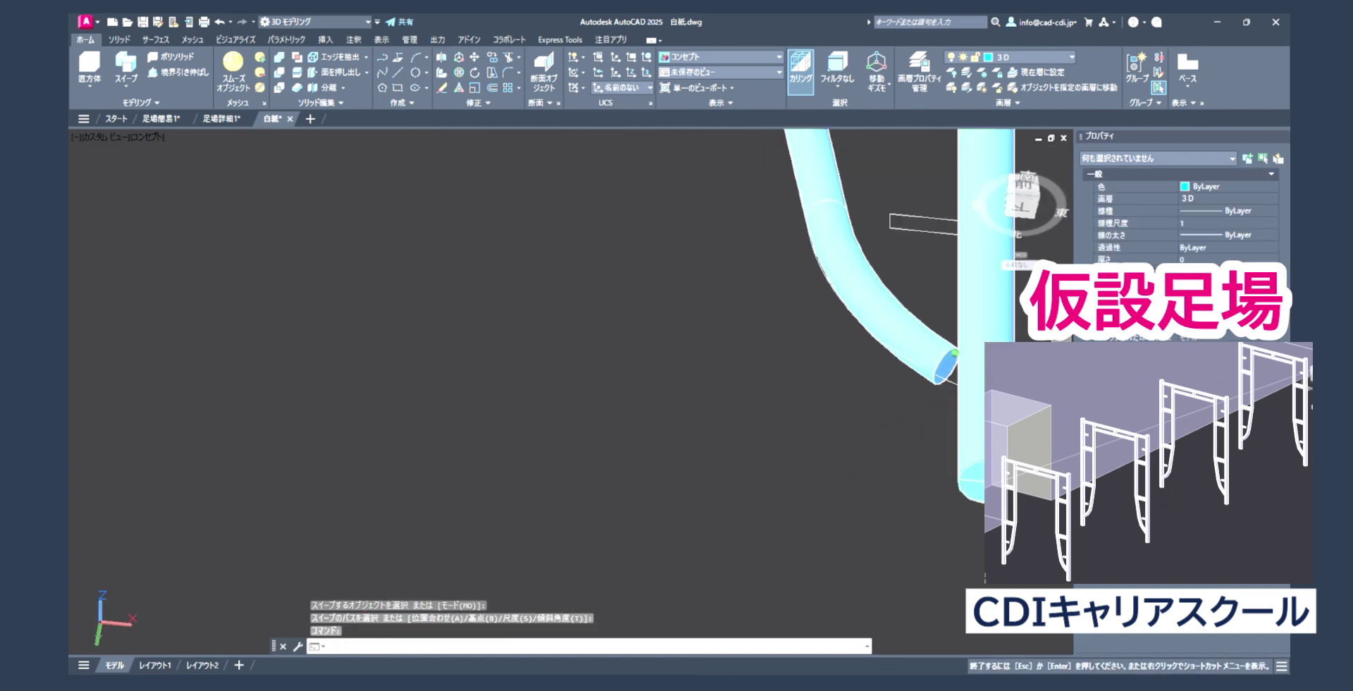
pyautogui.scroll(3, 881, 380)
pyautogui.scroll(2, 895, 319)
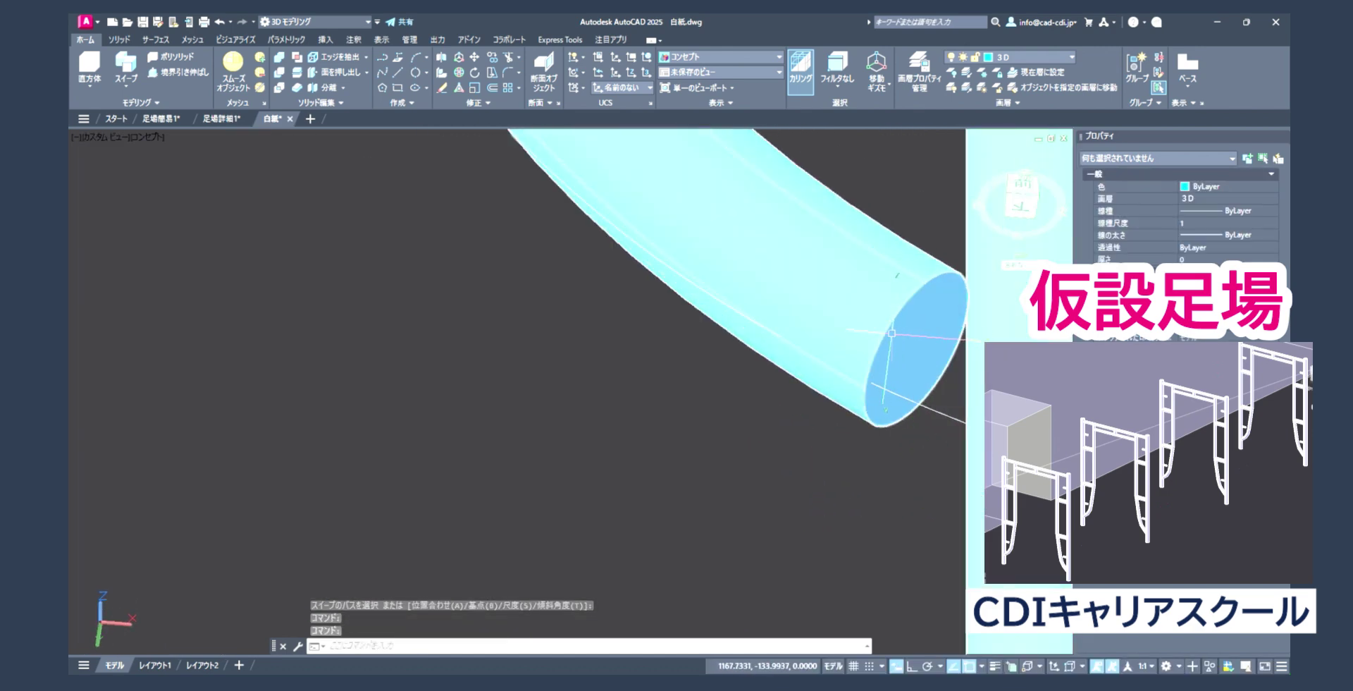
pyautogui.scroll(-5, 892, 333)
pyautogui.scroll(3, 559, 393)
pyautogui.scroll(-3, 598, 350)
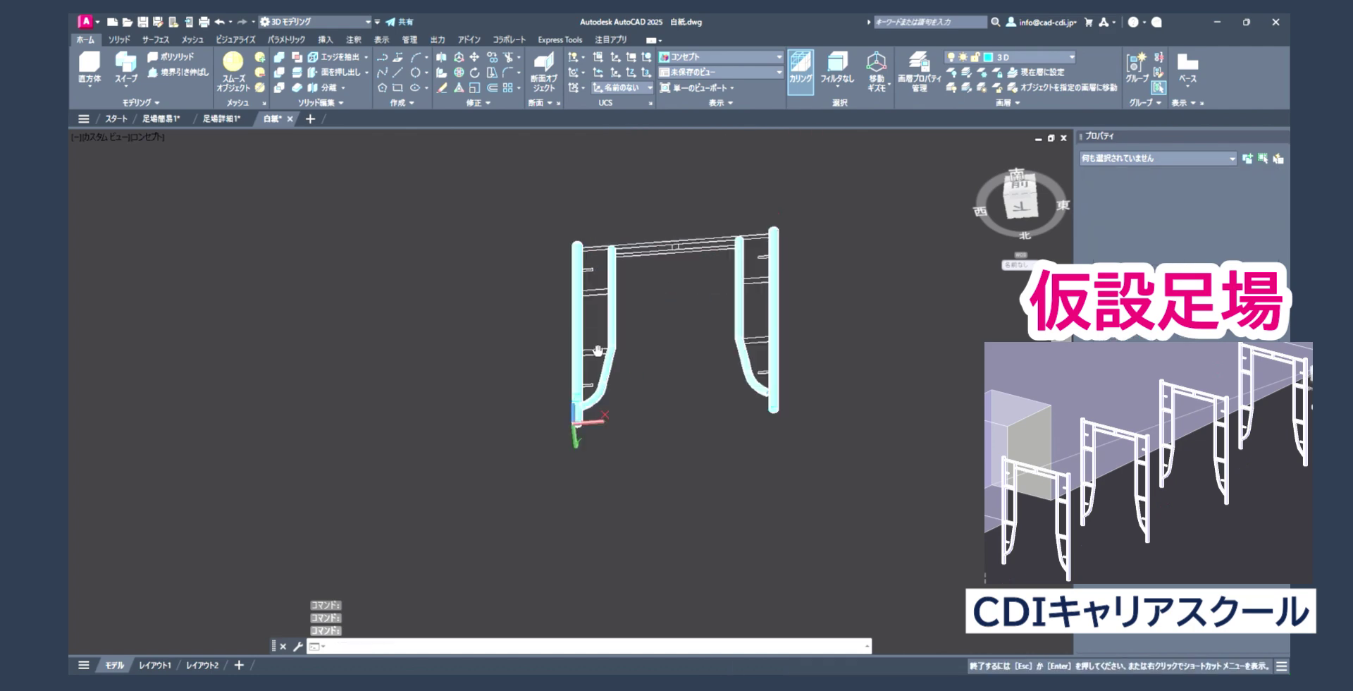
pyautogui.scroll(2, 597, 350)
pyautogui.scroll(-1, 564, 353)
pyautogui.scroll(2, 549, 356)
pyautogui.scroll(2, 547, 357)
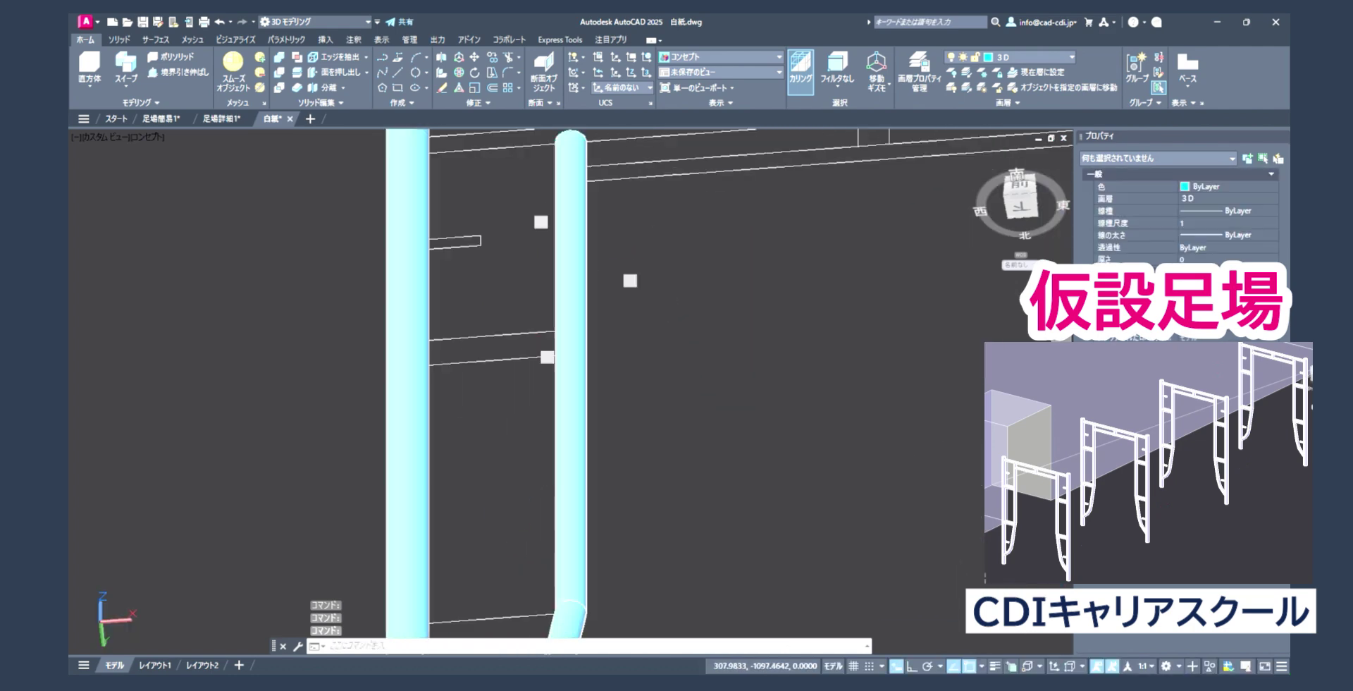
pyautogui.scroll(1, 542, 325)
pyautogui.scroll(-3, 542, 289)
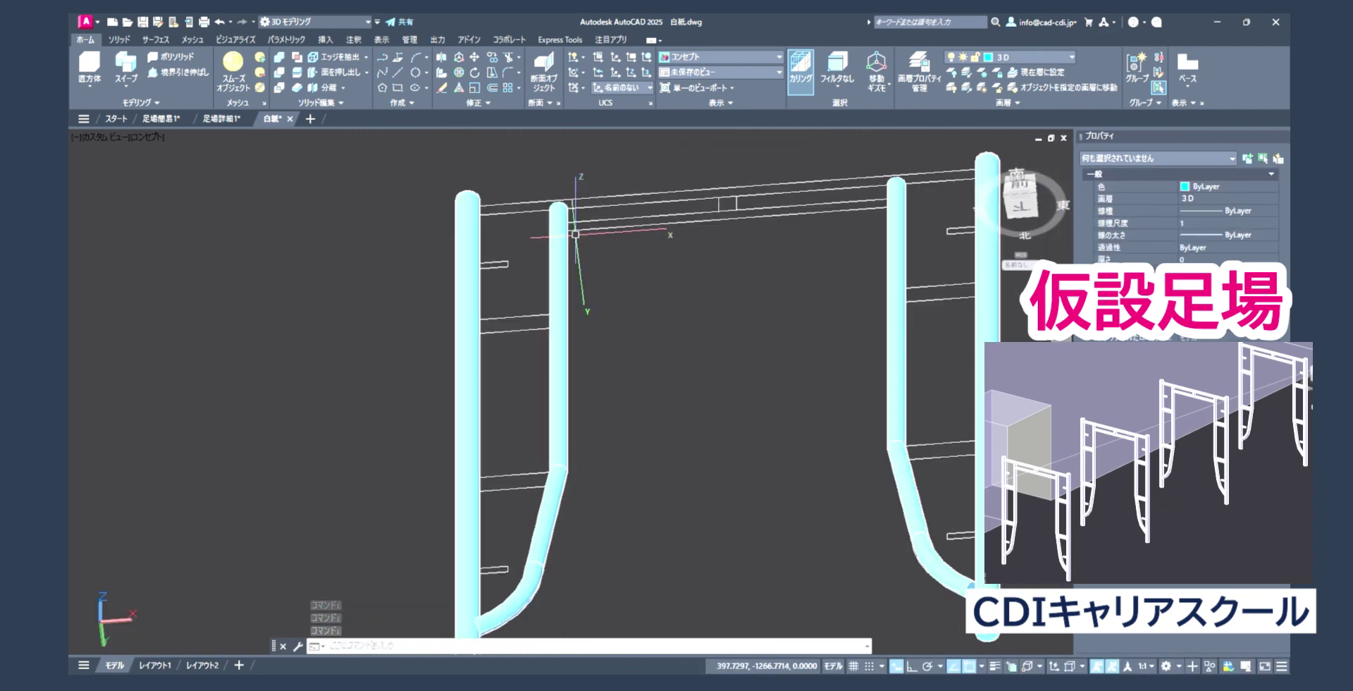
# - Change the visual style to plain Wireframe
pyautogui.click(719, 56)
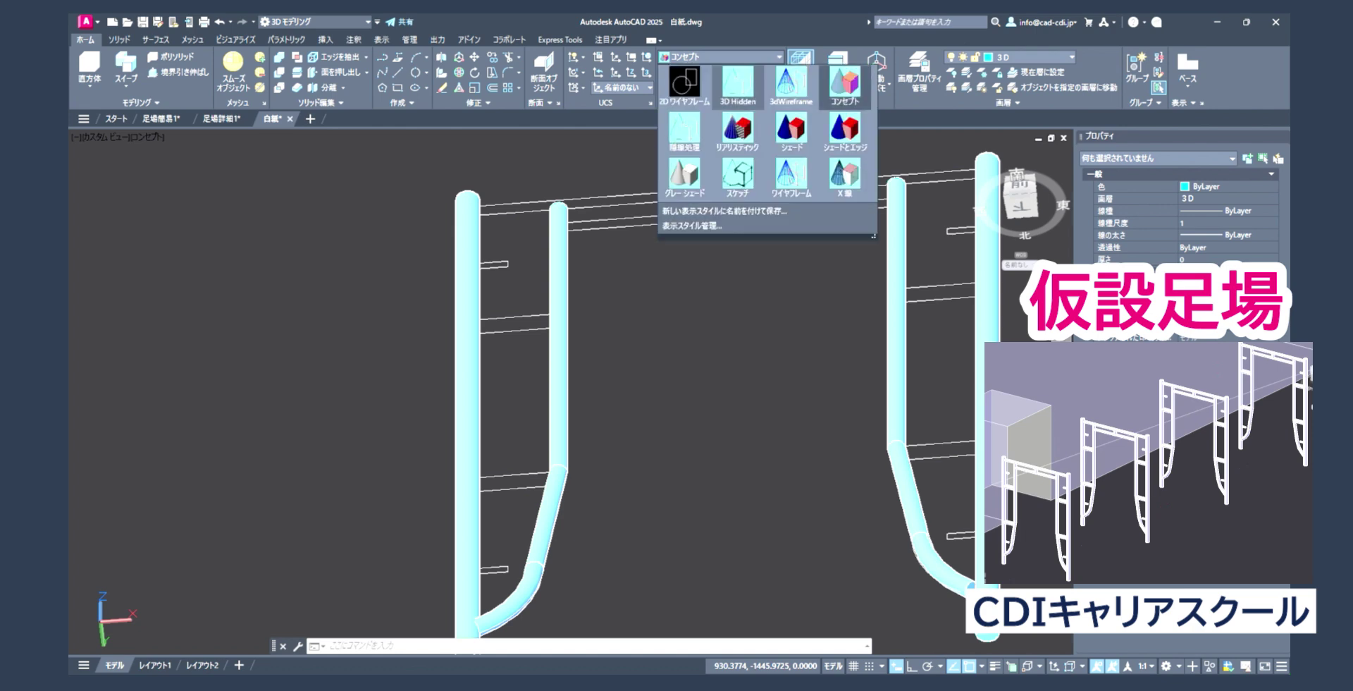
pyautogui.click(688, 90)
pyautogui.click(719, 57)
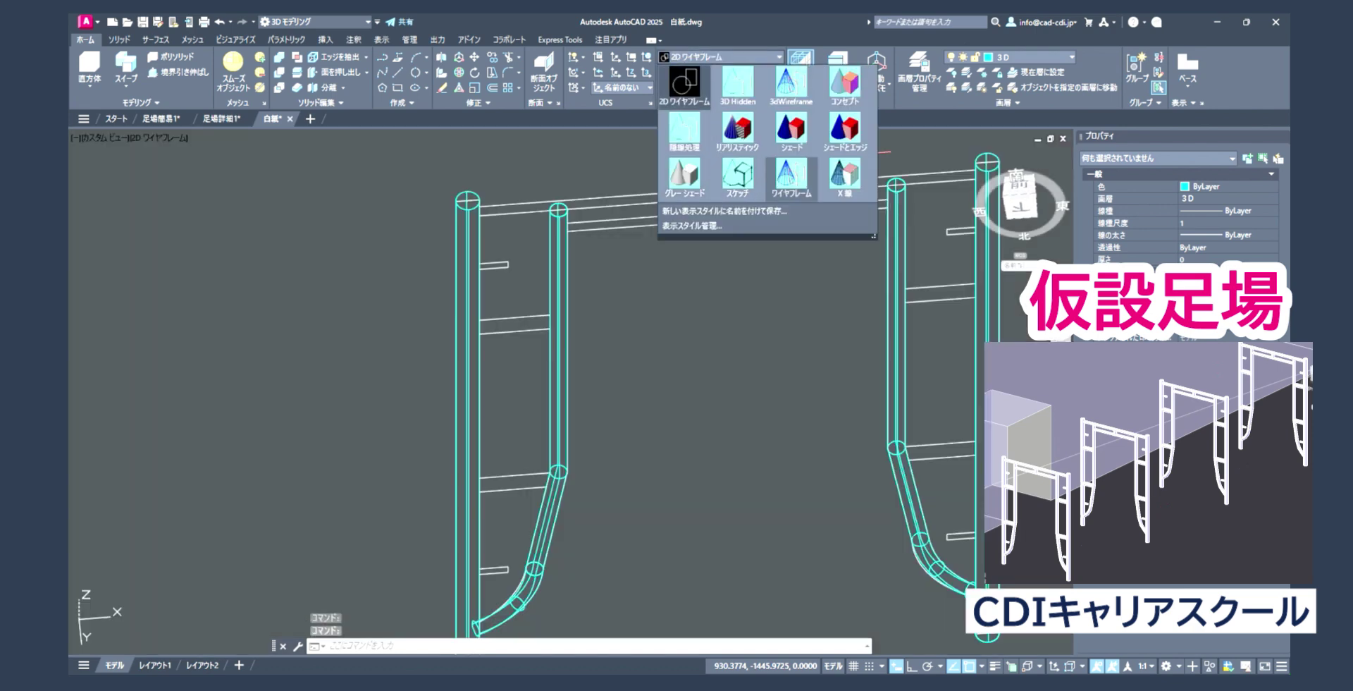
pyautogui.click(791, 180)
# - Tilt the view and set a new UCS origin on the frame
pyautogui.scroll(3, 650, 226)
pyautogui.scroll(3, 519, 302)
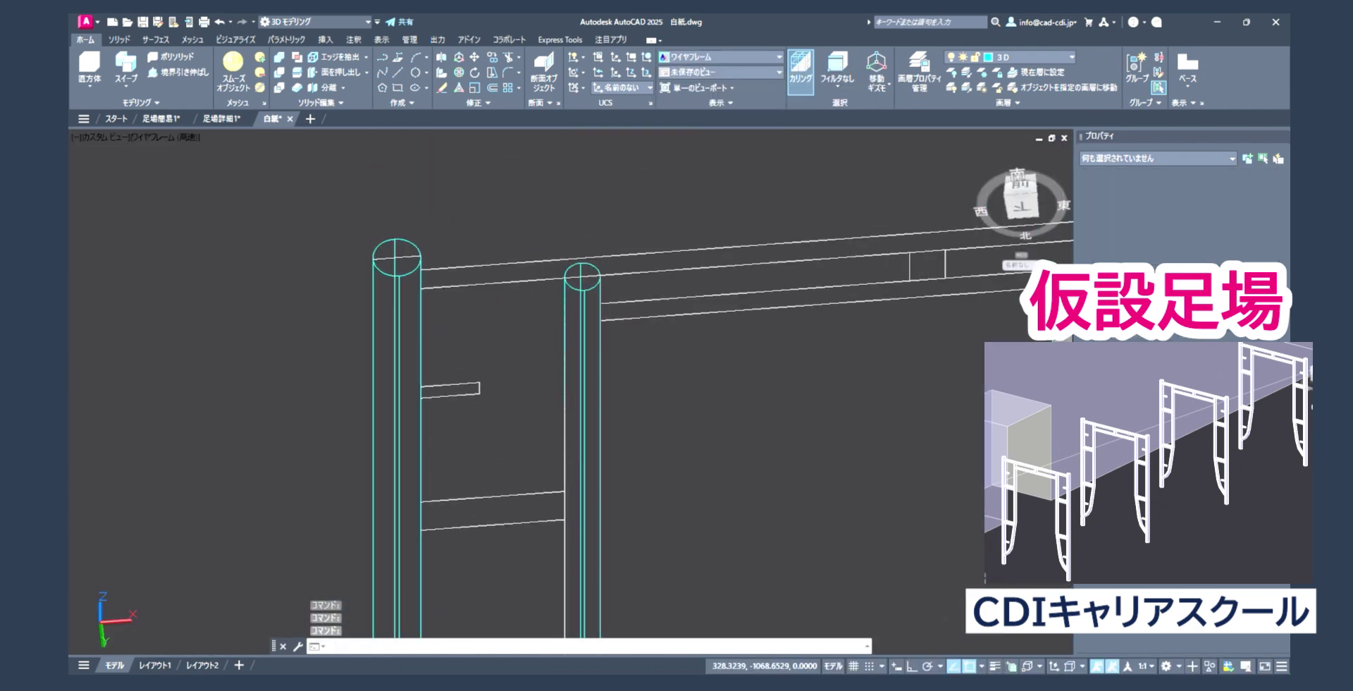
pyautogui.keyDown('shift'); pyautogui.moveTo(459, 303); pyautogui.dragTo(460, 292, button='middle'); pyautogui.keyUp('shift')
pyautogui.scroll(3, 512, 352)
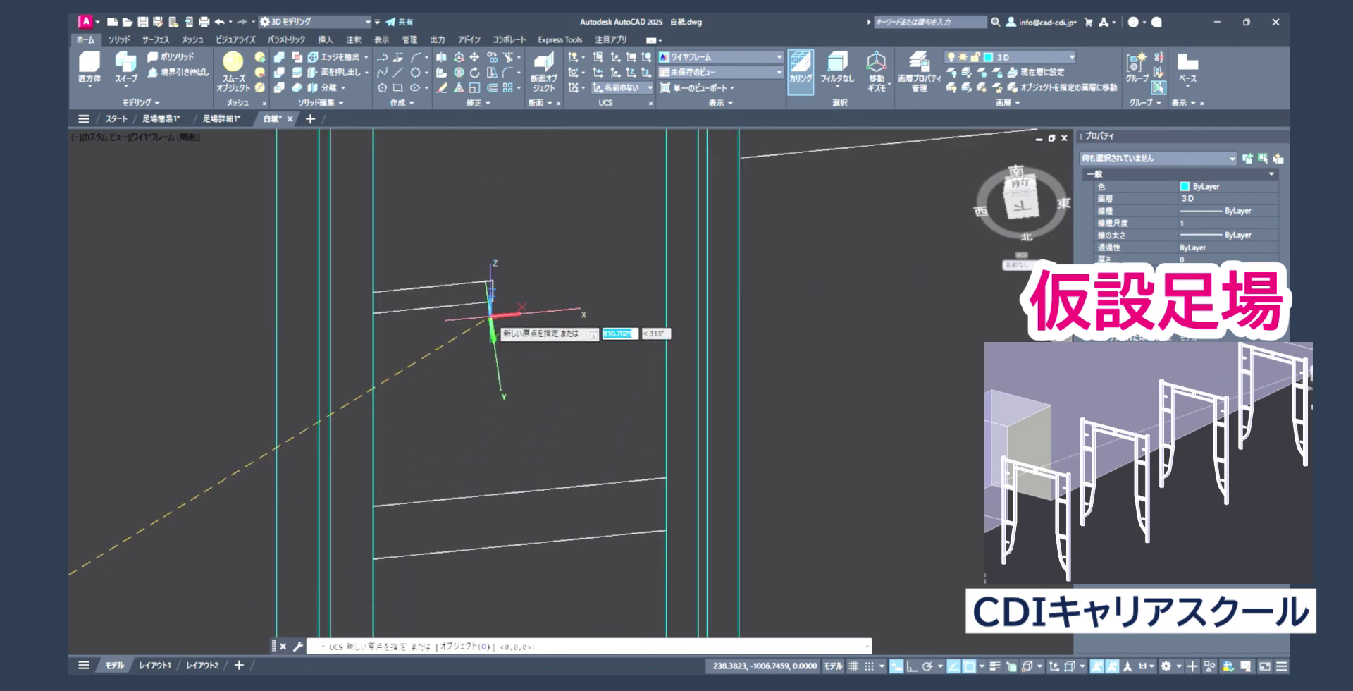
pyautogui.click(537, 330)
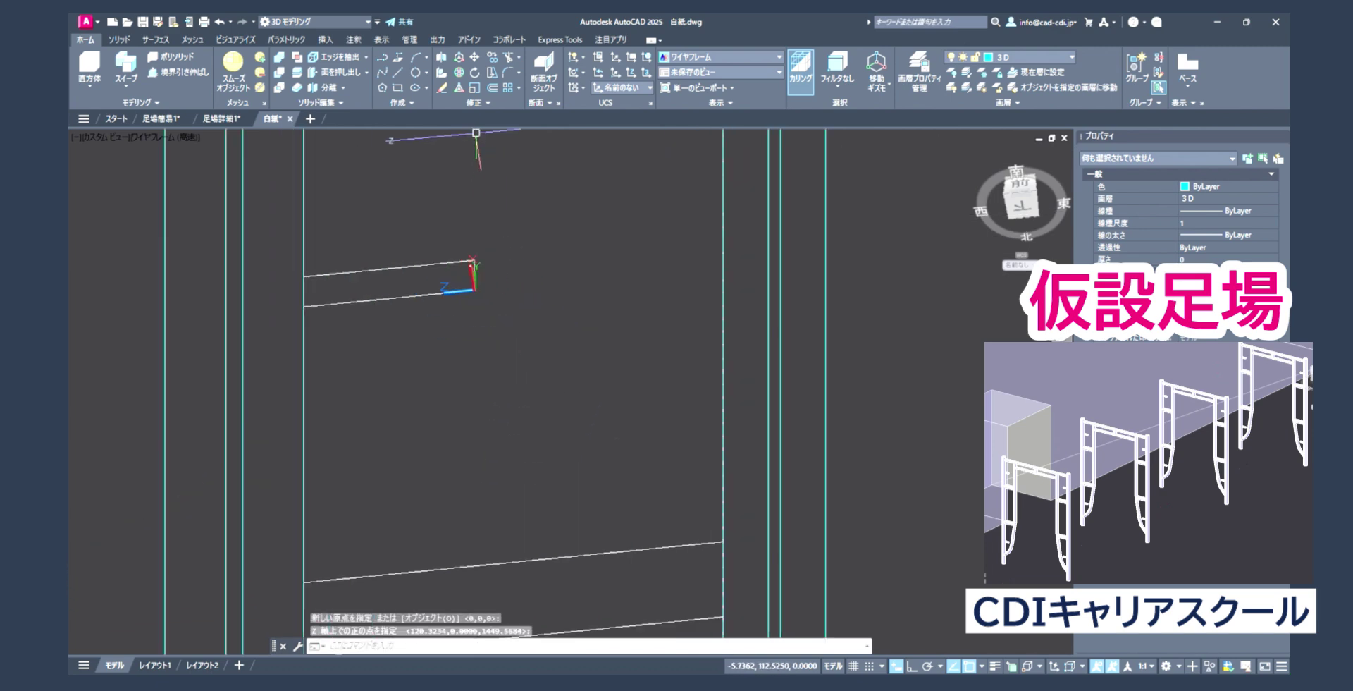
pyautogui.keyDown('shift'); pyautogui.moveTo(484, 136); pyautogui.dragTo(443, 132, button='middle'); pyautogui.keyUp('shift')
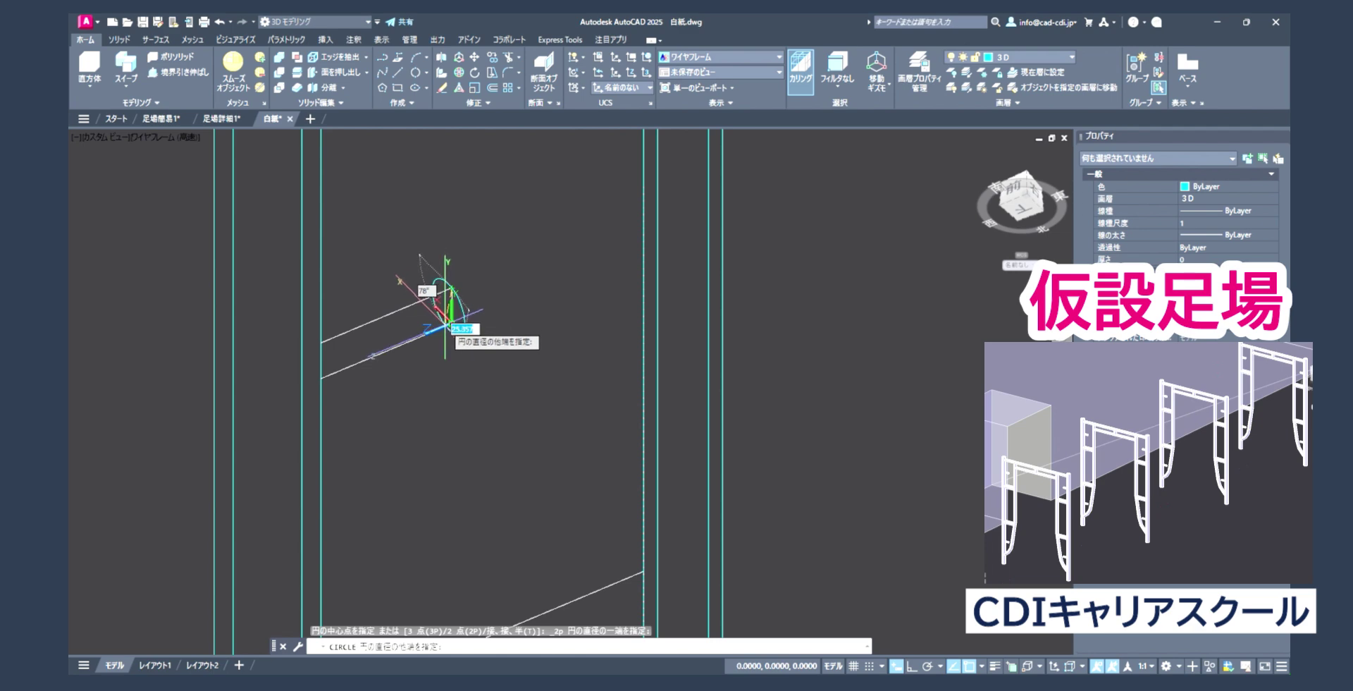
# - Draw 2-point circles at the crossbar ends where they meet the posts
pyautogui.click(446, 328)
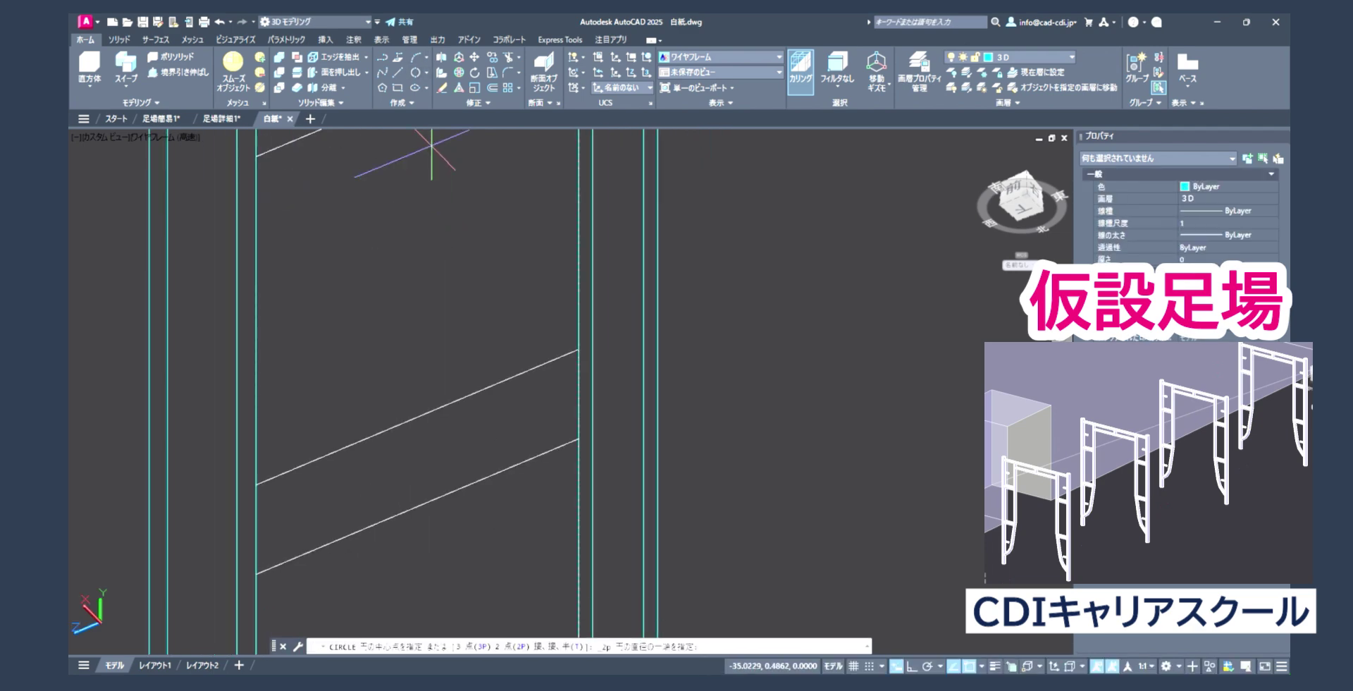
pyautogui.click(579, 346)
pyautogui.click(579, 441)
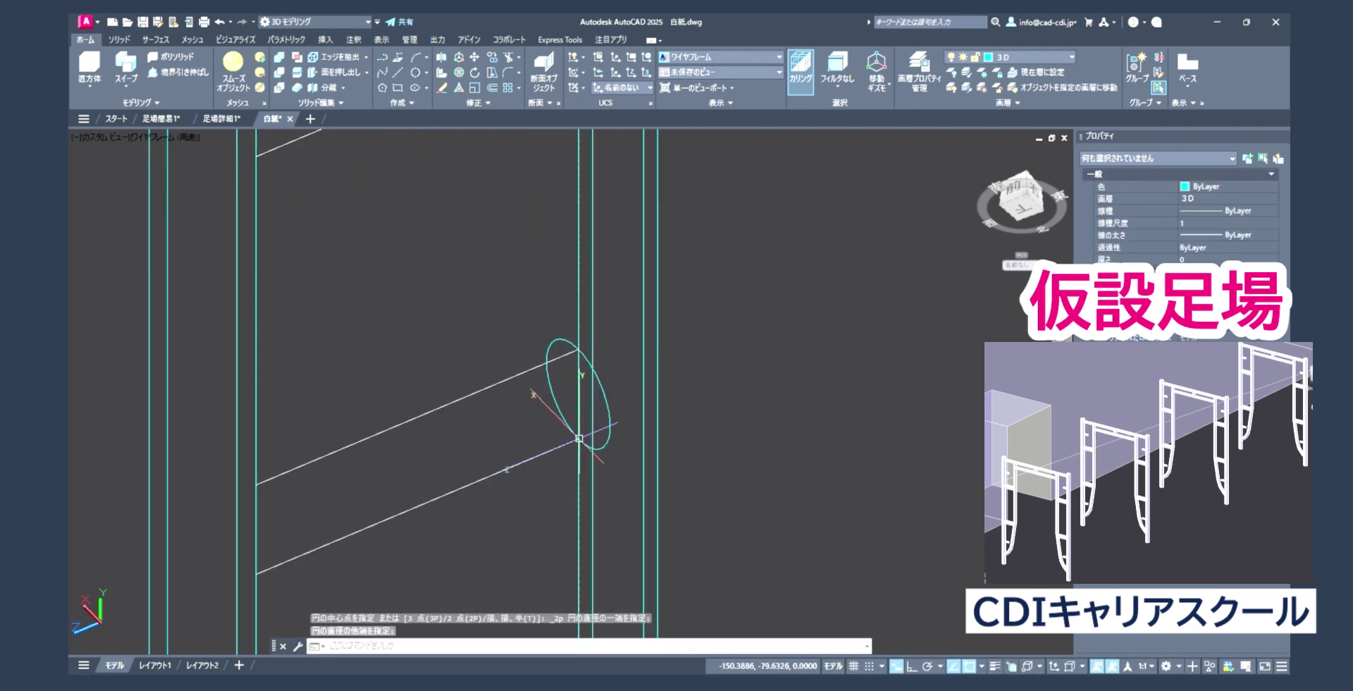
pyautogui.moveTo(579, 441)
pyautogui.mouseDown(button='middle')
pyautogui.moveTo(452, 224)
pyautogui.moveTo(518, 224)
pyautogui.mouseUp(button='middle')
pyautogui.press('Return')
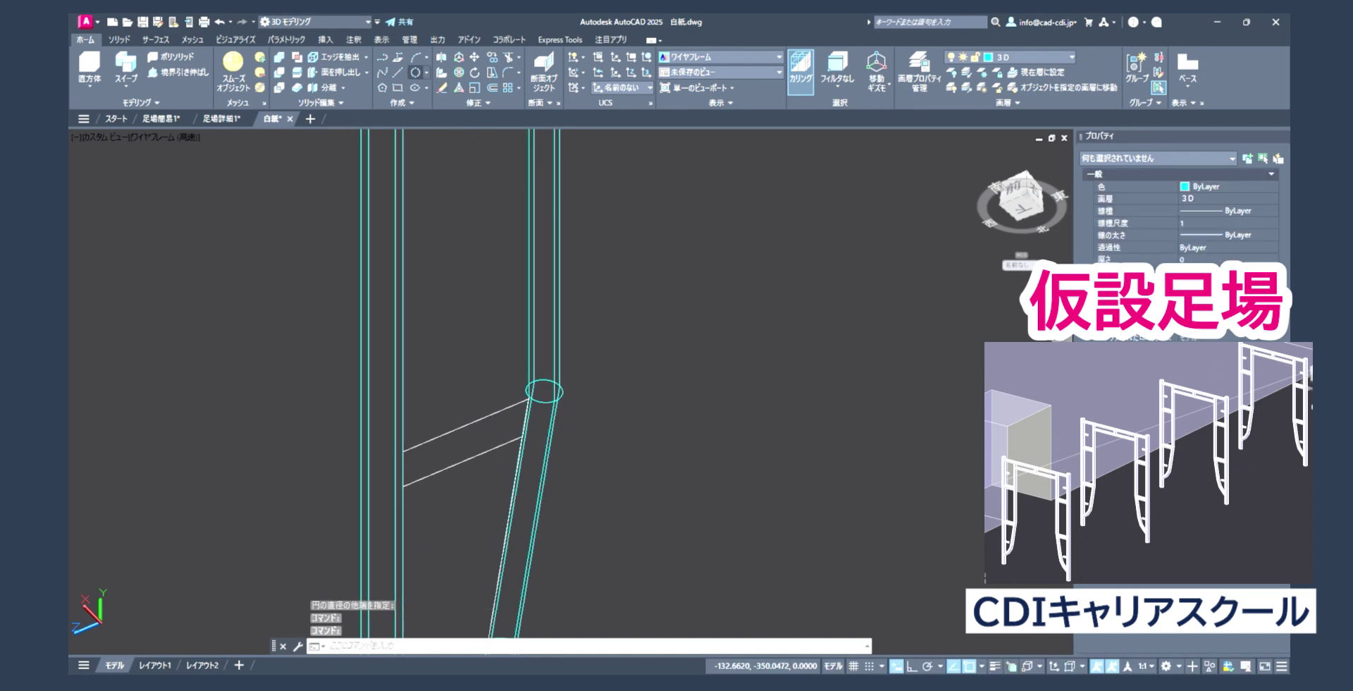
pyautogui.scroll(3, 401, 461)
pyautogui.click(406, 498)
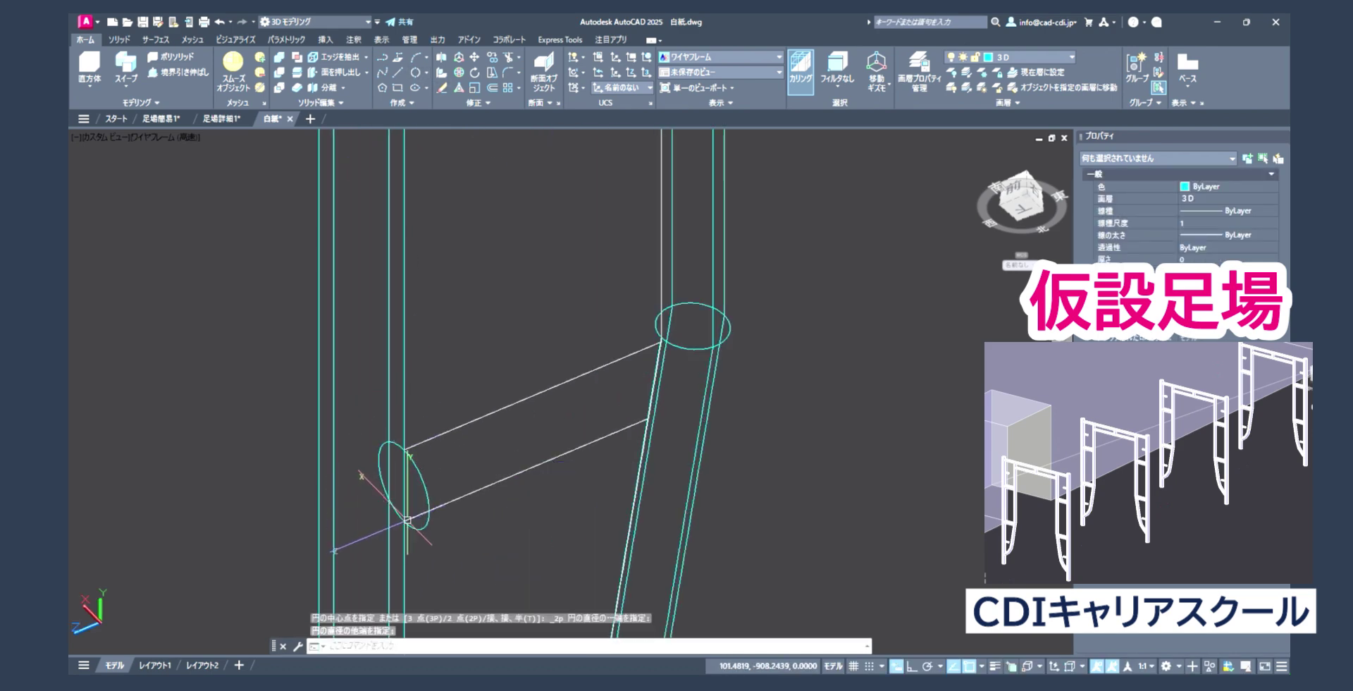
pyautogui.scroll(-3, 405, 498)
pyautogui.scroll(2, 458, 446)
pyautogui.press('Return')
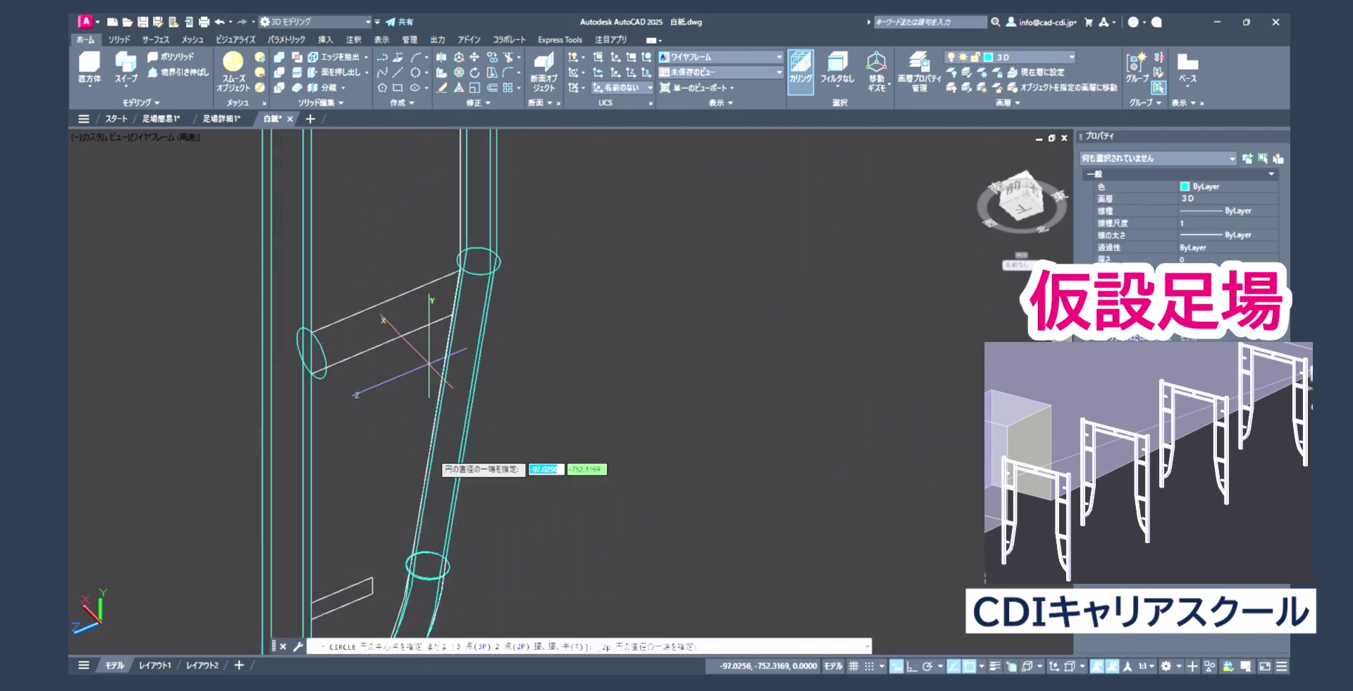
pyautogui.scroll(2, 430, 454)
pyautogui.click(474, 407)
pyautogui.click(470, 434)
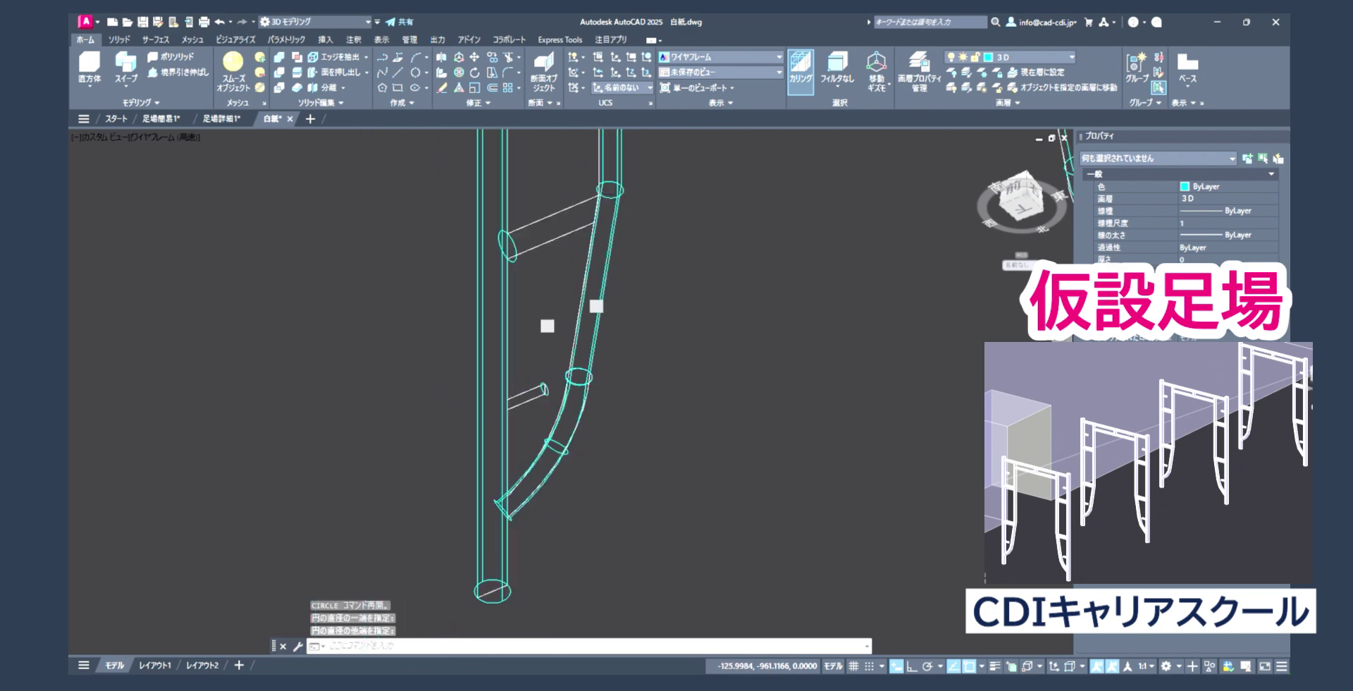
# - Draw more 2-point circles at the pipe bend and the lower rail end
pyautogui.moveTo(547, 318); pyautogui.dragTo(701, 375, button='middle')
pyautogui.scroll(1, 521, 360)
pyautogui.press('Return')
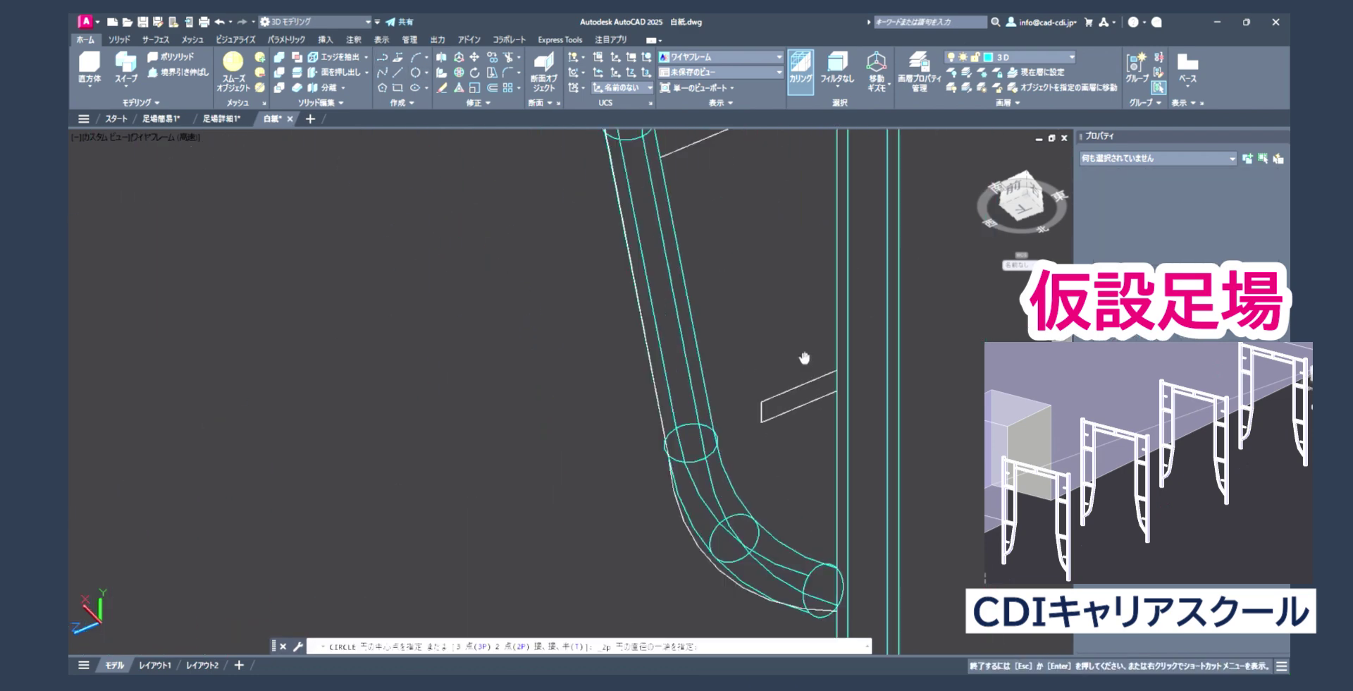
pyautogui.scroll(3, 618, 430)
pyautogui.click(499, 464)
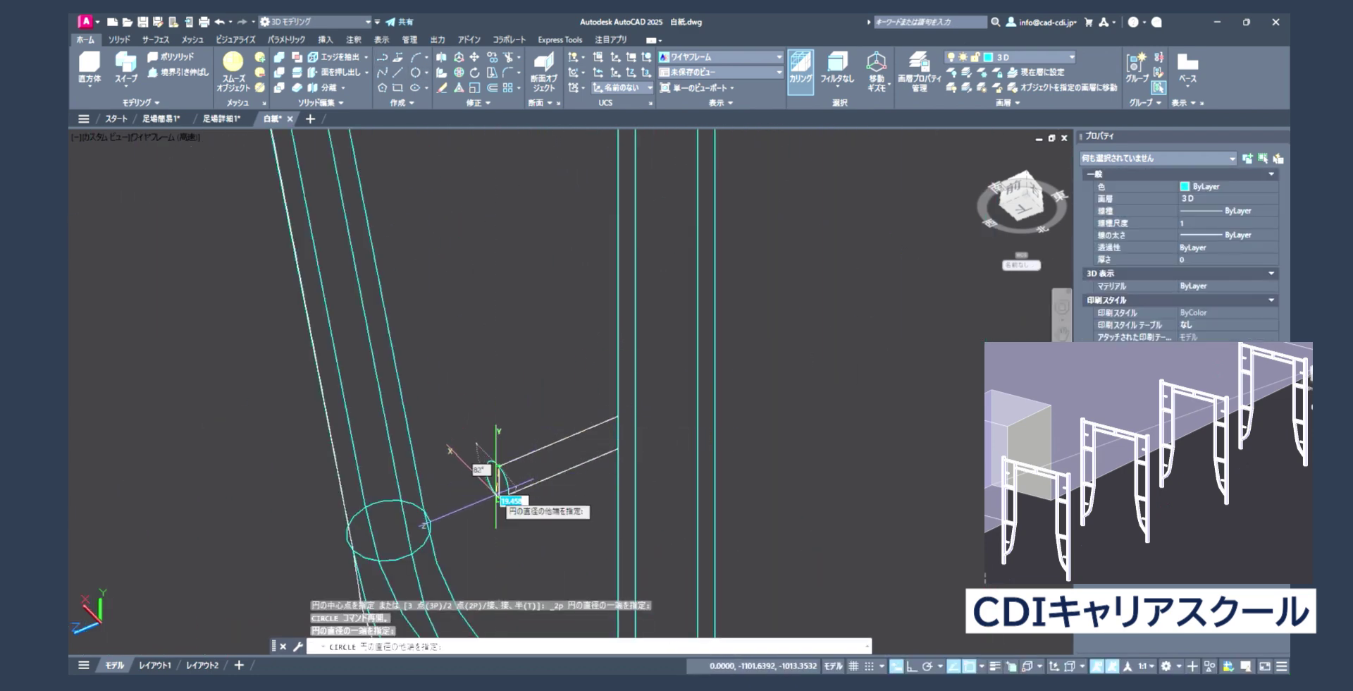
pyautogui.keyDown('shift'); pyautogui.moveTo(519, 266); pyautogui.dragTo(620, 444, button='middle'); pyautogui.keyUp('shift')
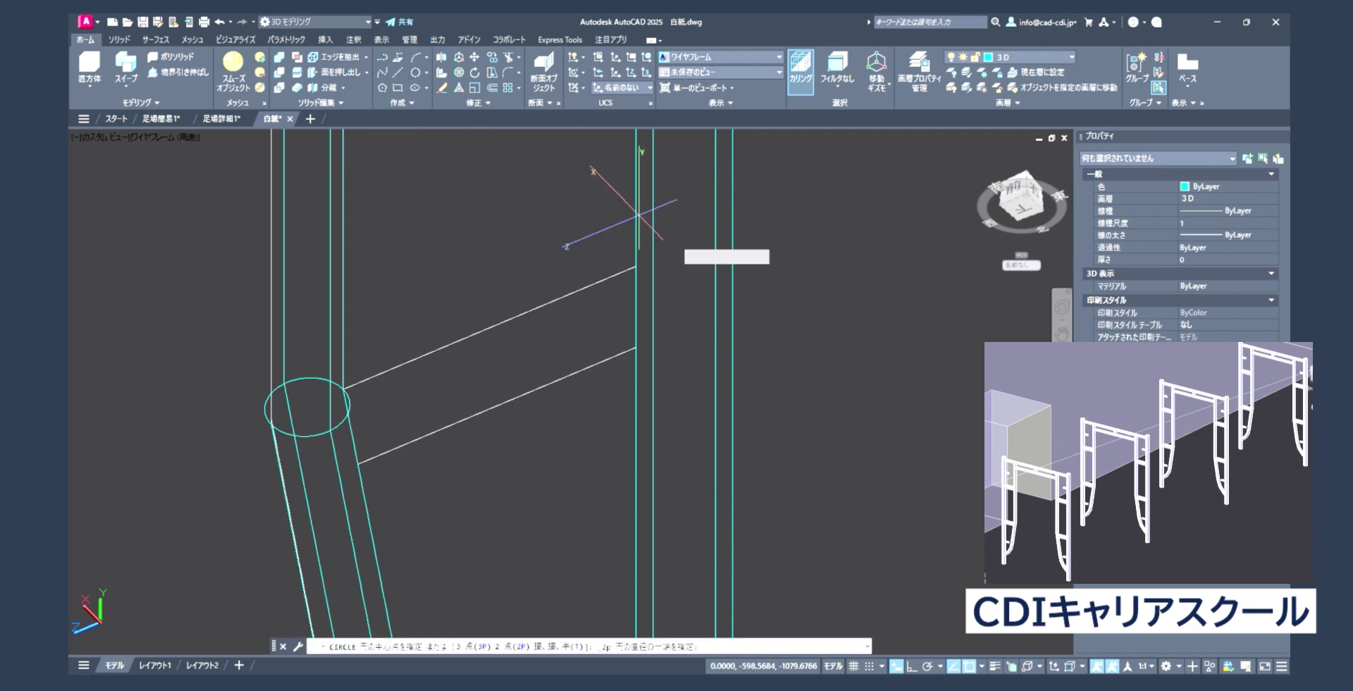
pyautogui.click(646, 268)
pyautogui.click(636, 345)
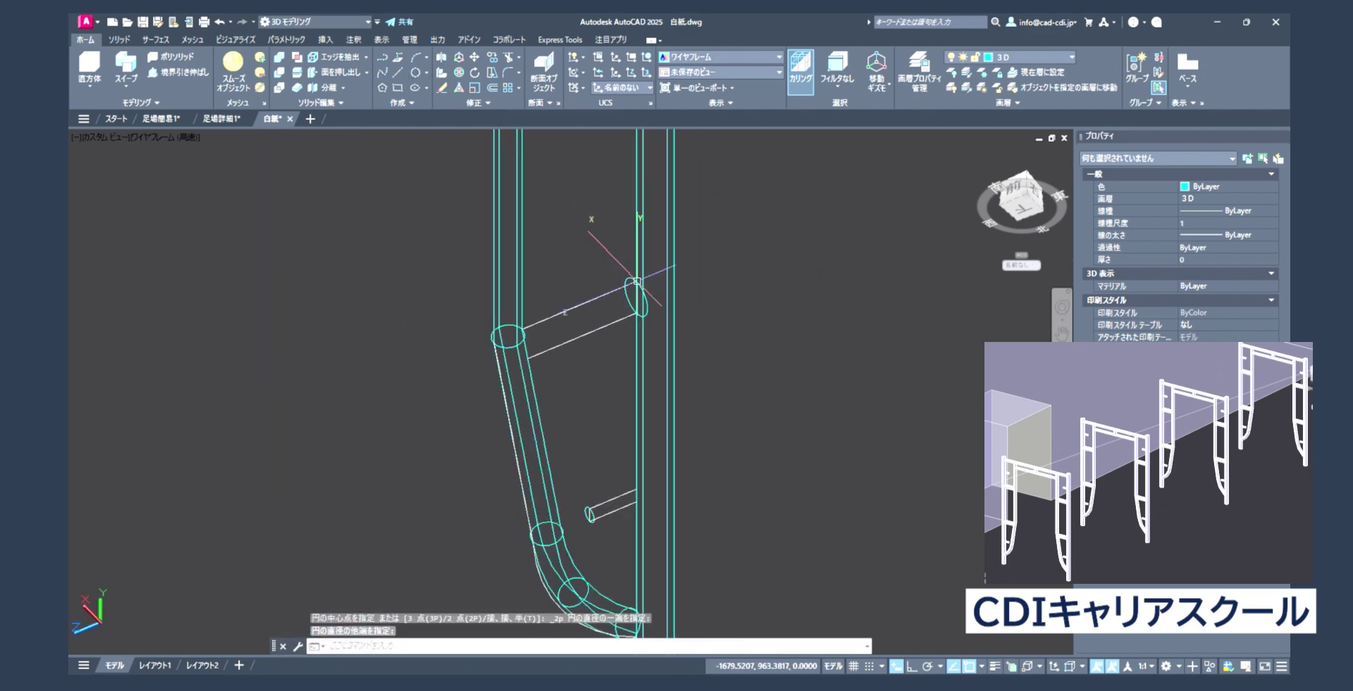
pyautogui.keyDown('shift'); pyautogui.moveTo(636, 345); pyautogui.dragTo(553, 323, button='middle'); pyautogui.keyUp('shift')
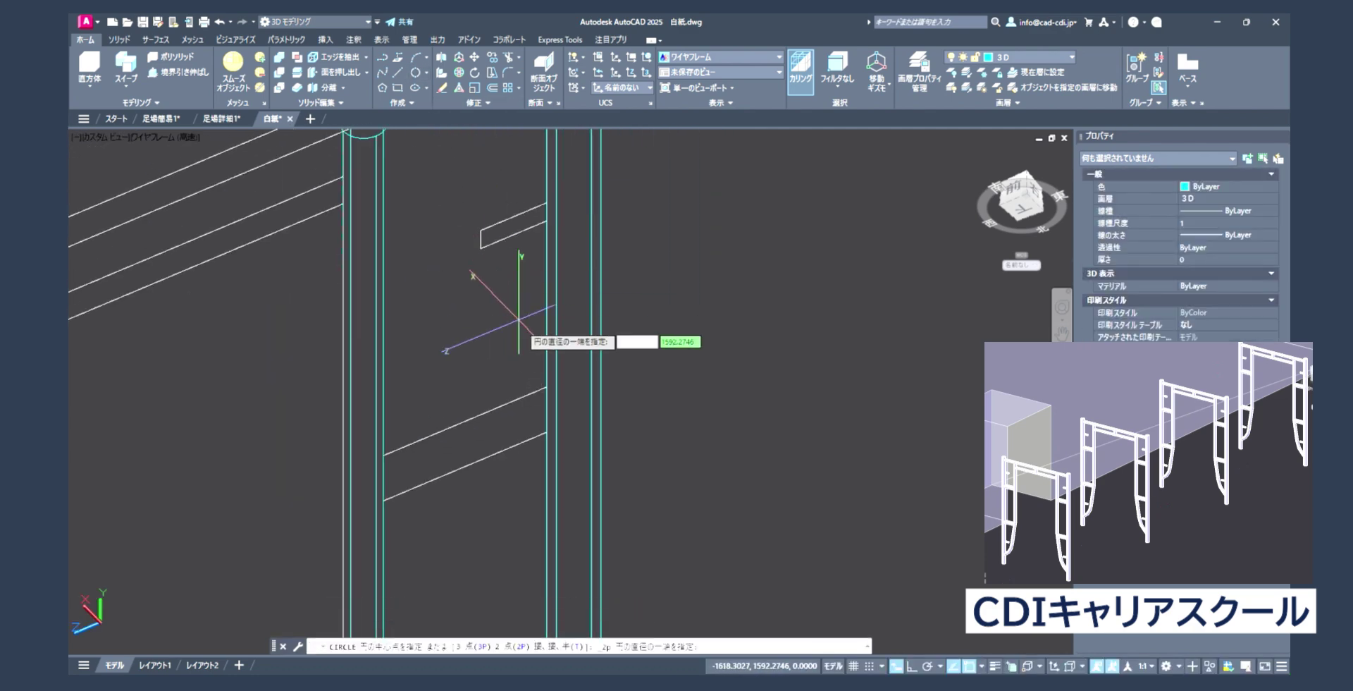
pyautogui.click(546, 402)
pyautogui.click(546, 432)
pyautogui.moveTo(546, 431); pyautogui.dragTo(541, 557, button='middle')
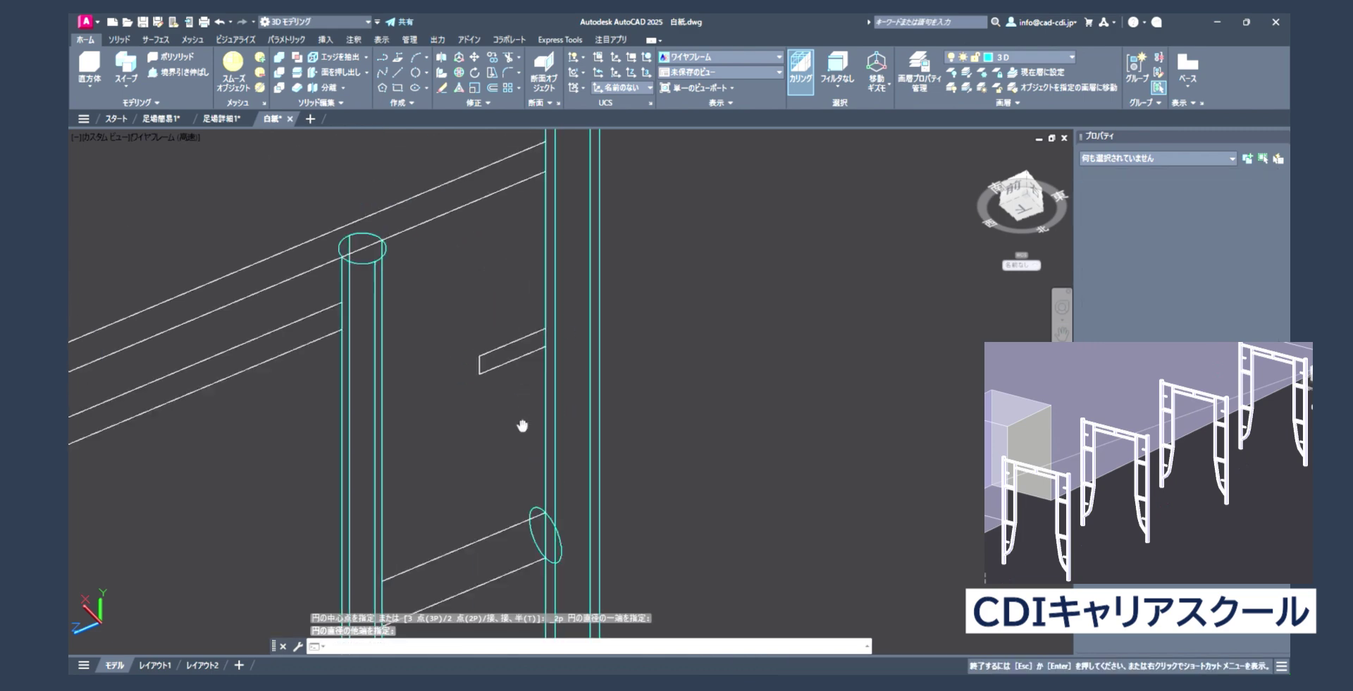
pyautogui.press('Return')
pyautogui.click(474, 365)
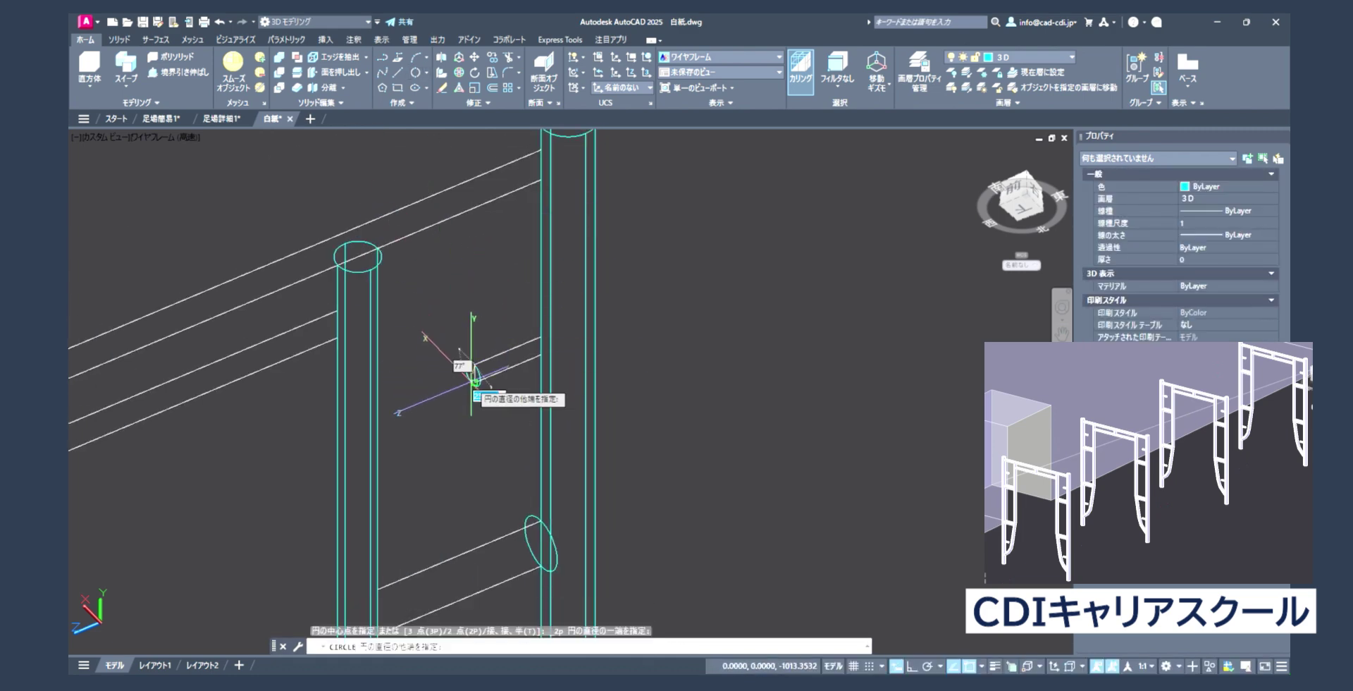
pyautogui.click(474, 374)
# - Select the UCS icon and grab its origin grip to relocate it
pyautogui.scroll(-5, 475, 374)
pyautogui.scroll(3, 388, 306)
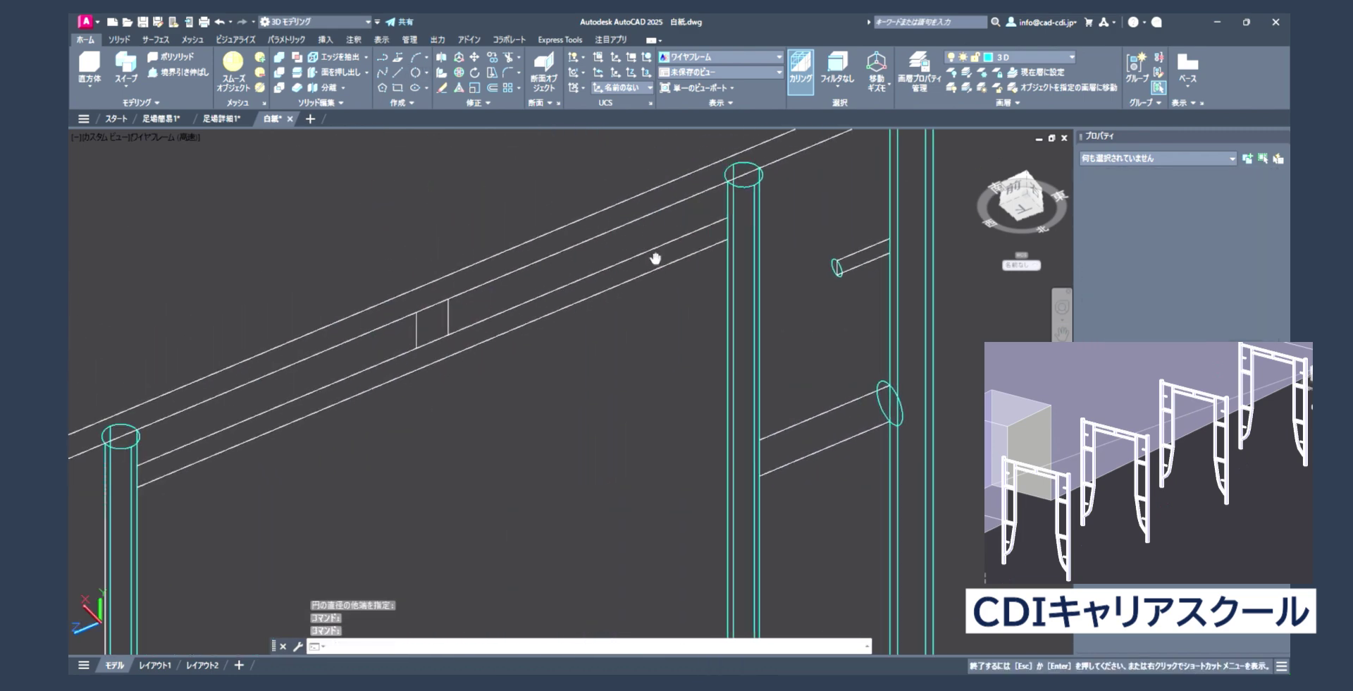
pyautogui.click(99, 620)
pyautogui.click(99, 621)
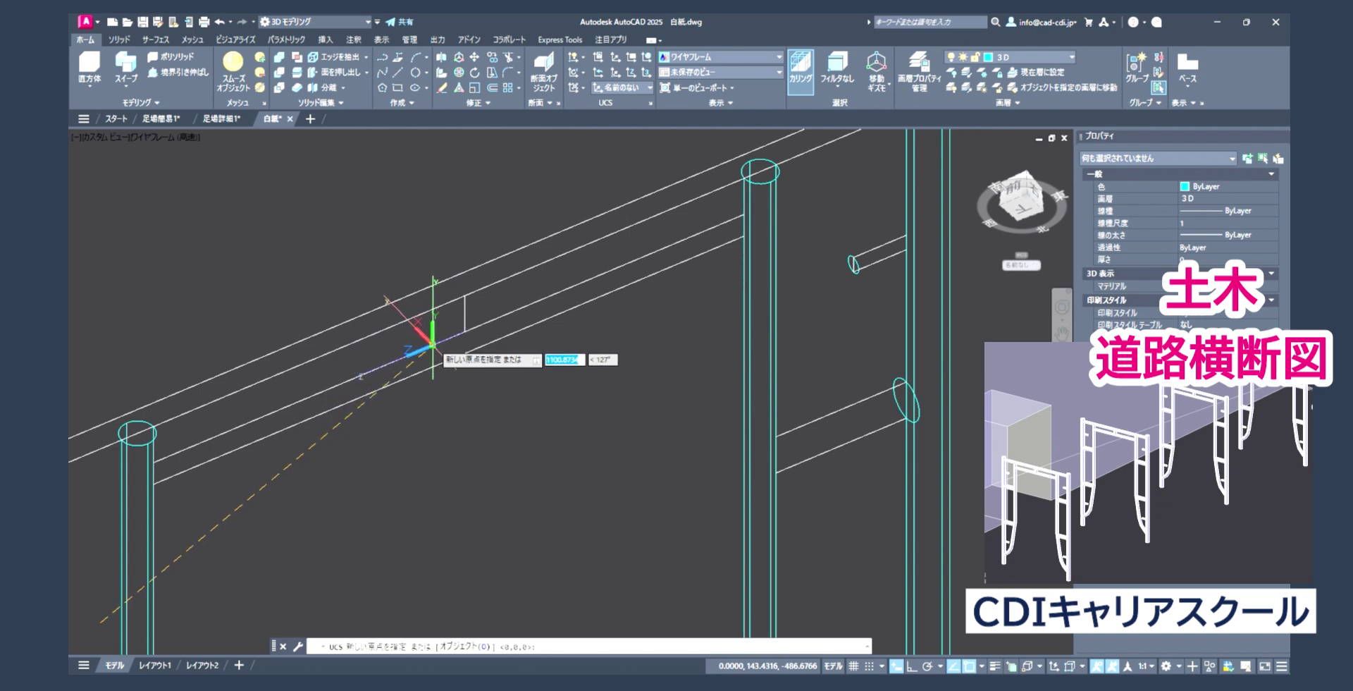
# - Place the UCS origin on the rail and draw a 2-point circle on top of it
pyautogui.click(432, 345)
pyautogui.press('Return')
pyautogui.scroll(3, 451, 338)
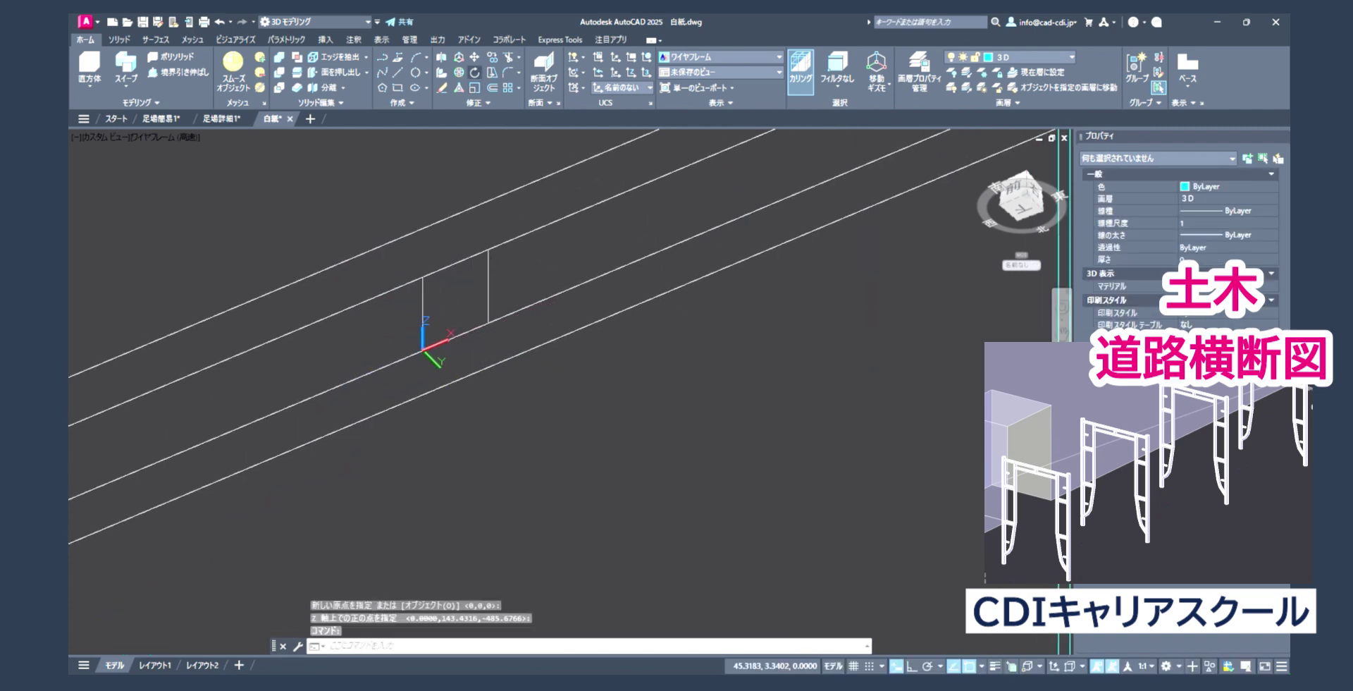
pyautogui.press('Return')
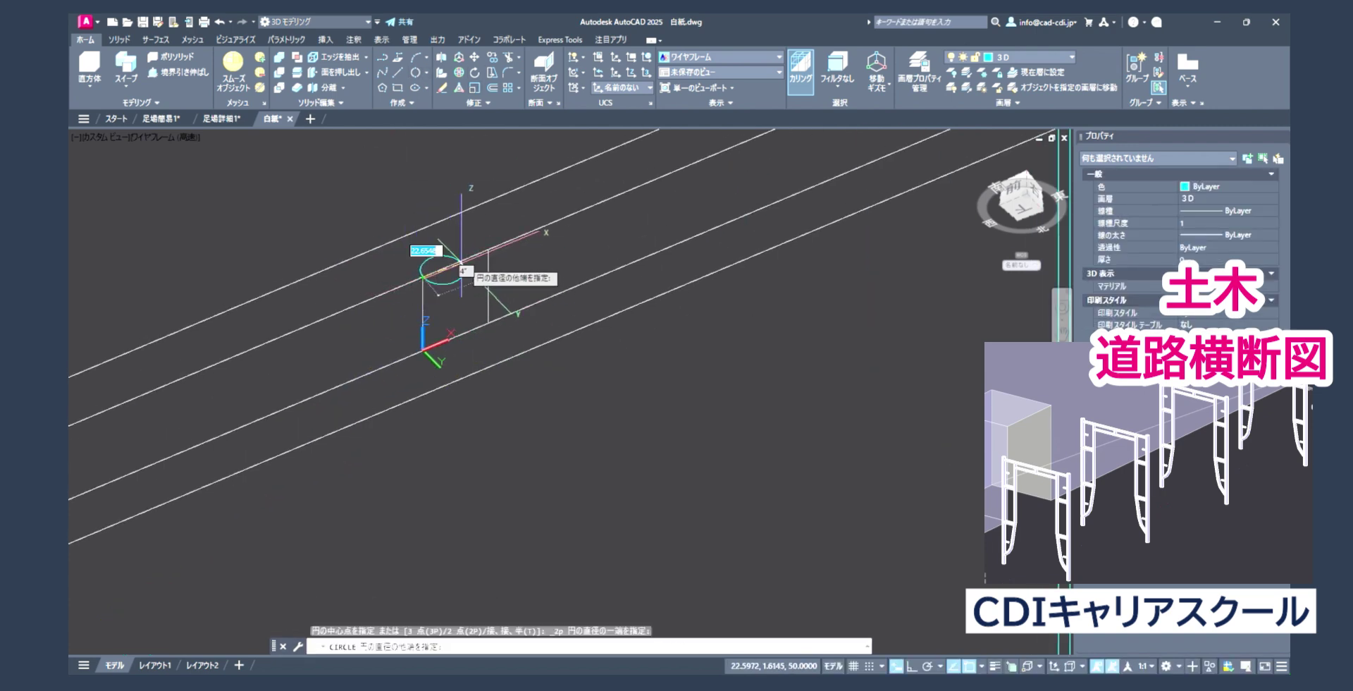
pyautogui.click(487, 248)
pyautogui.moveTo(486, 248); pyautogui.dragTo(492, 268, button='middle')
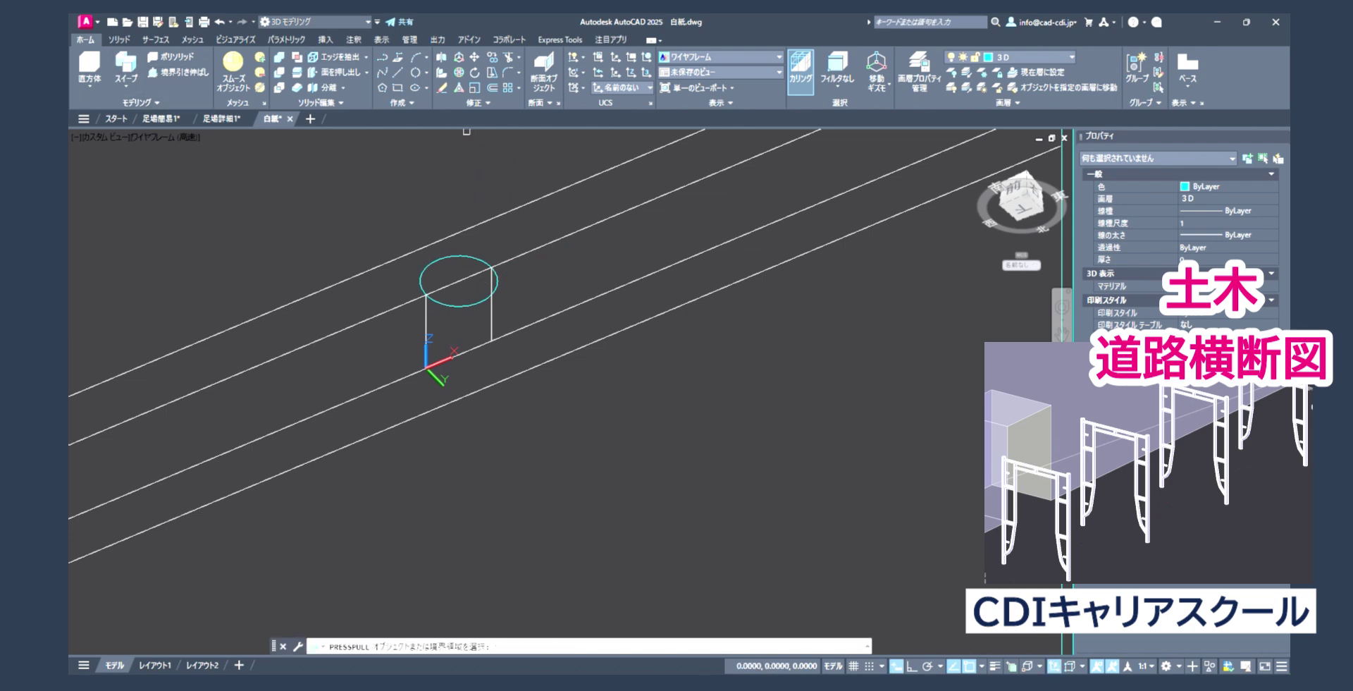
# - Extrude the new circle into a short solid cylinder between the rails
pyautogui.click(126, 86)
pyautogui.click(131, 113)
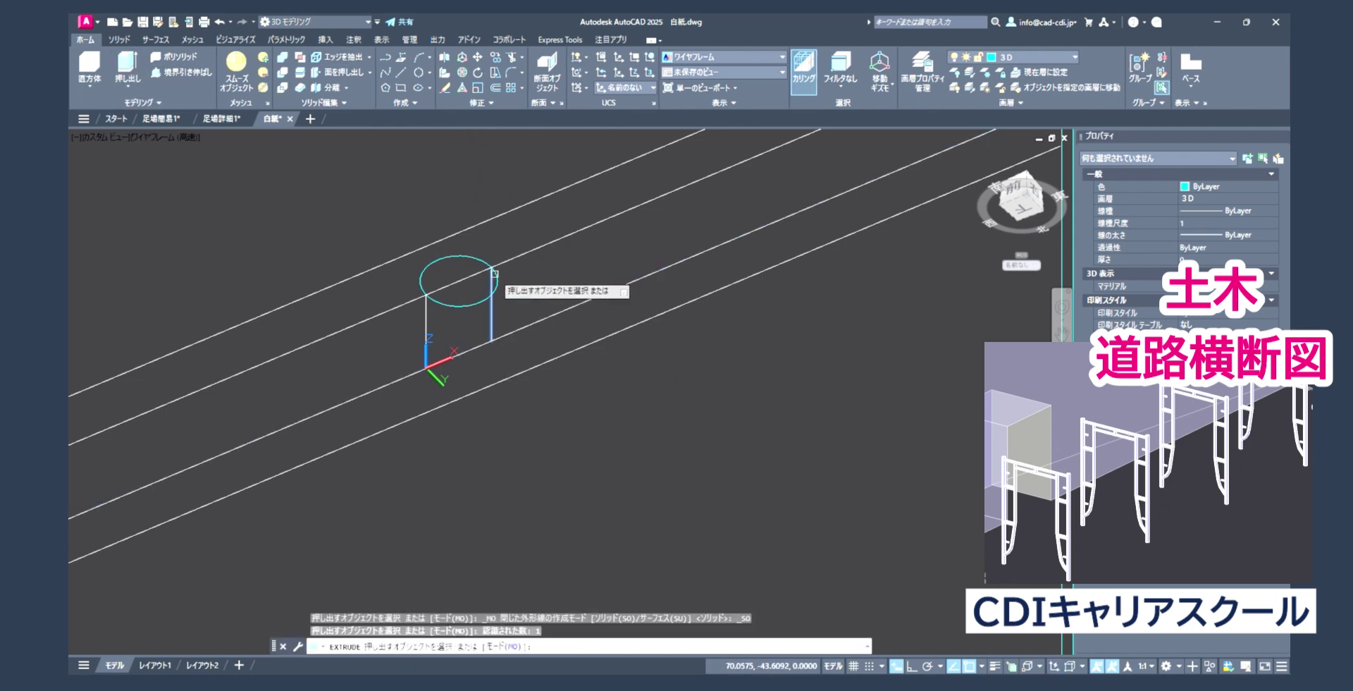
pyautogui.press('Escape')
pyautogui.press('Return')
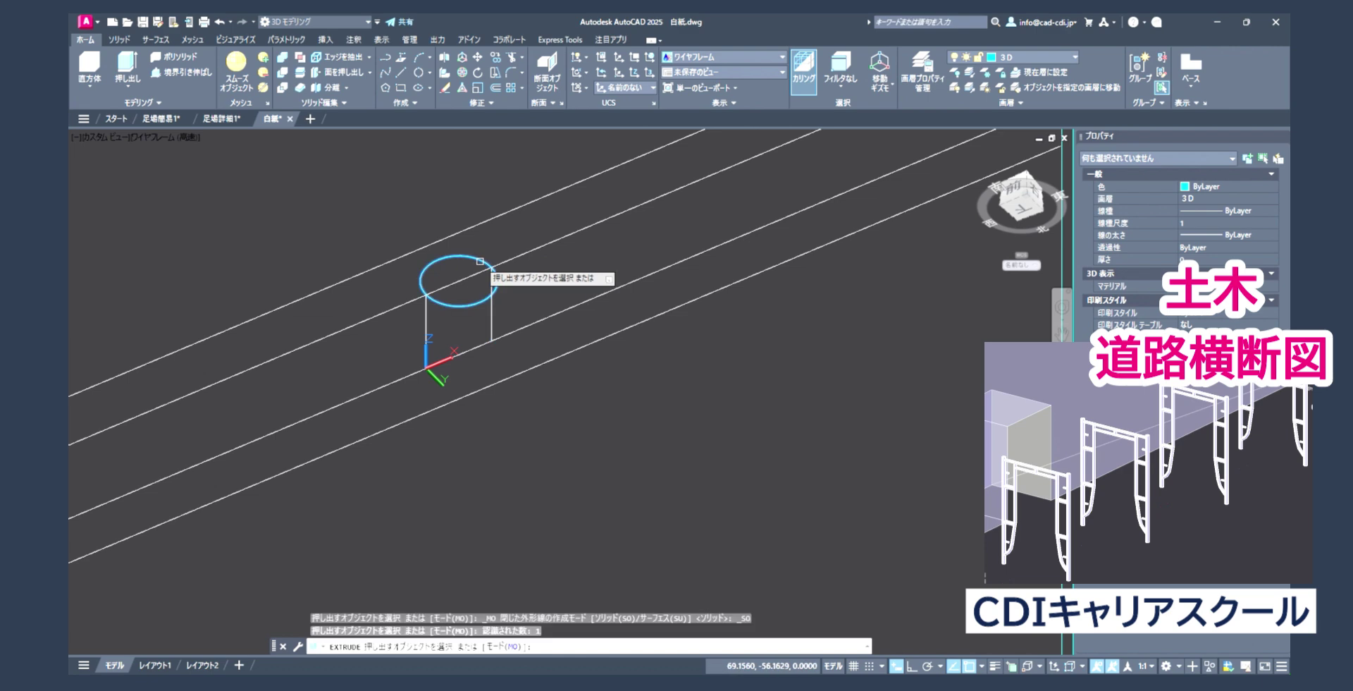
pyautogui.press('Return')
pyautogui.scroll(-5, 592, 321)
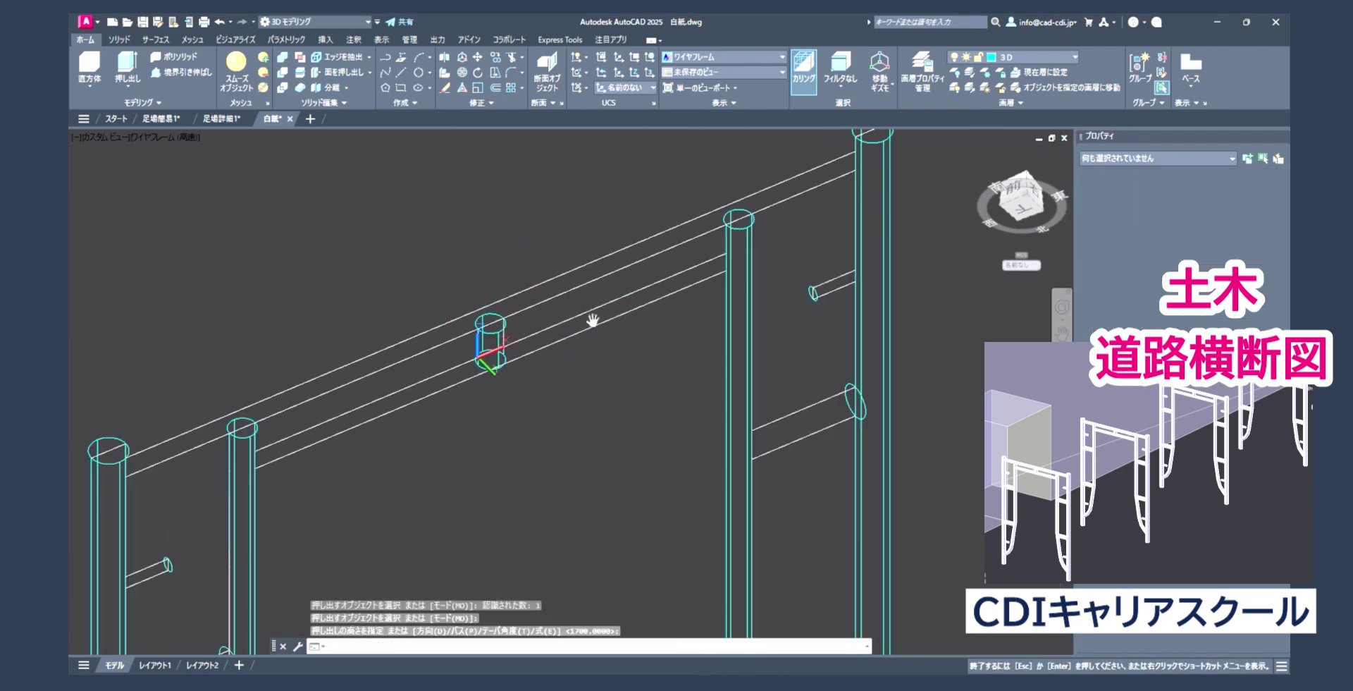
pyautogui.scroll(2, 592, 320)
pyautogui.scroll(2, 564, 287)
pyautogui.moveTo(564, 287); pyautogui.dragTo(423, 286, button='middle')
# - Switch the viewport visual style to Conceptual
pyautogui.press('Escape')
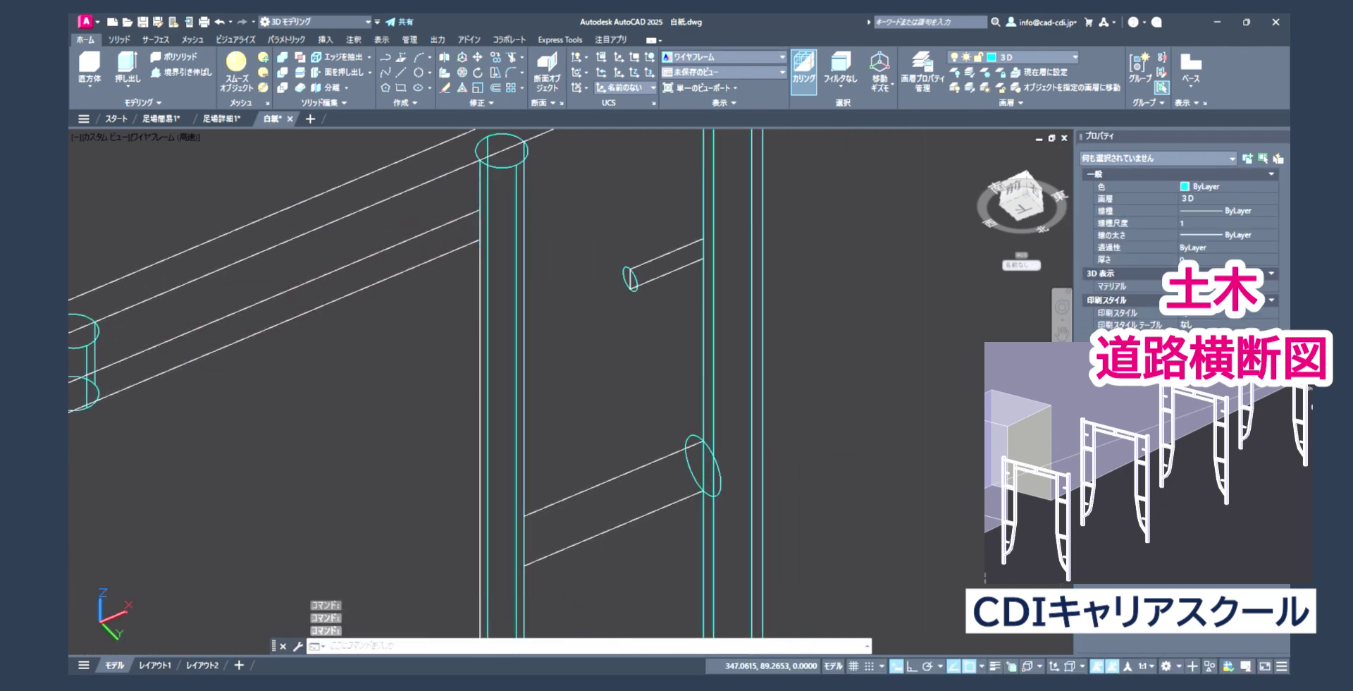
pyautogui.click(724, 57)
pyautogui.click(741, 87)
pyautogui.scroll(4, 626, 287)
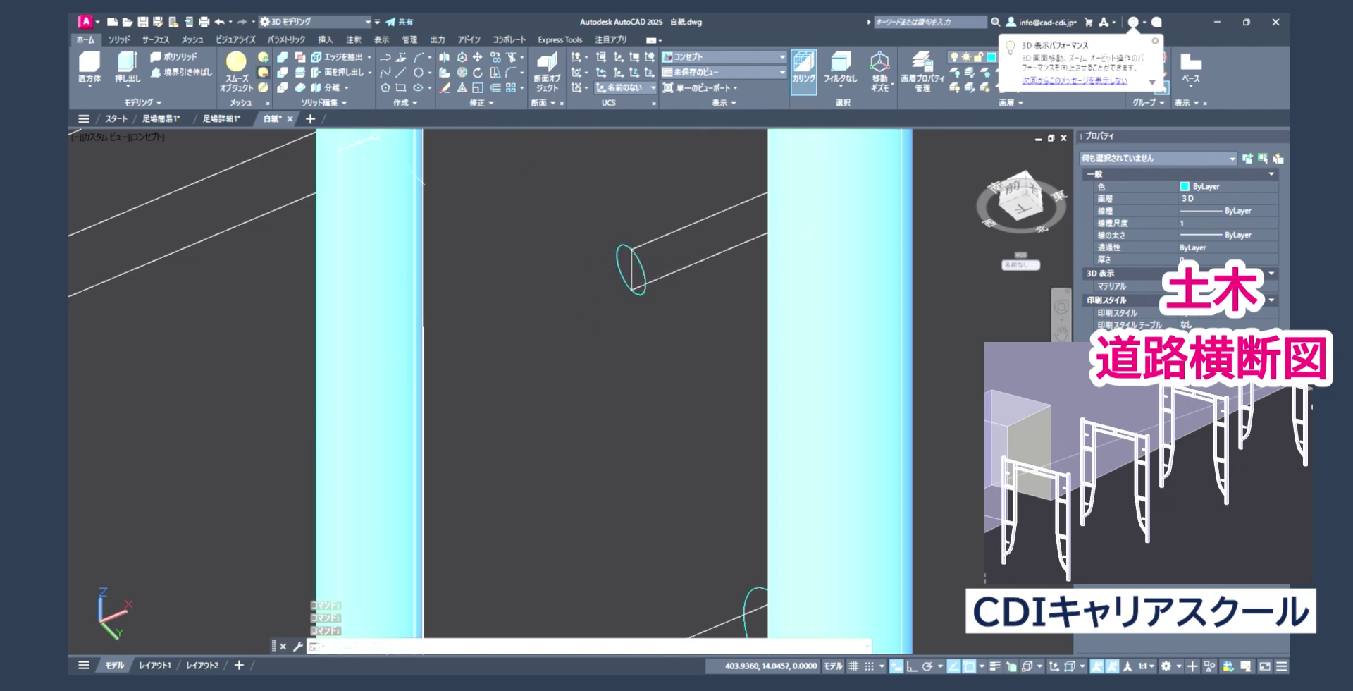
# - Extrude the circle into a solid crossbar reaching the far upright
pyautogui.press('Return')
pyautogui.scroll(-3, 619, 271)
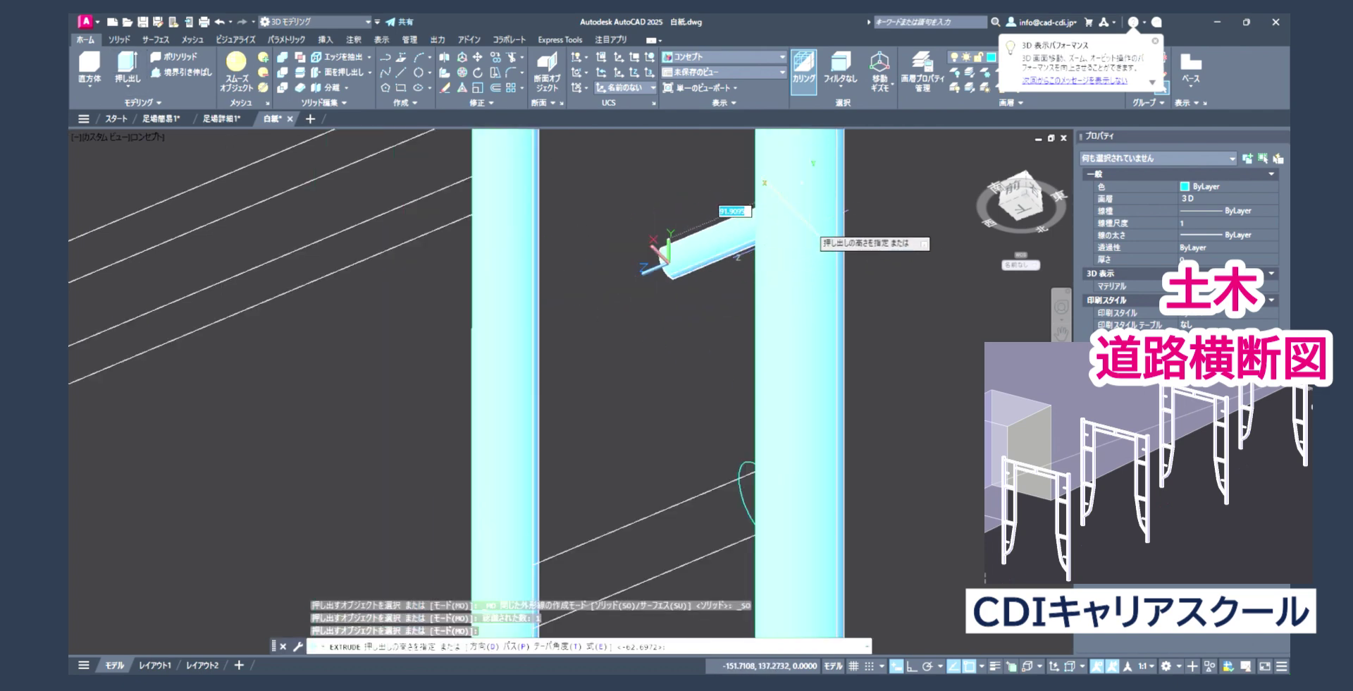
pyautogui.press('Escape')
pyautogui.press('Return')
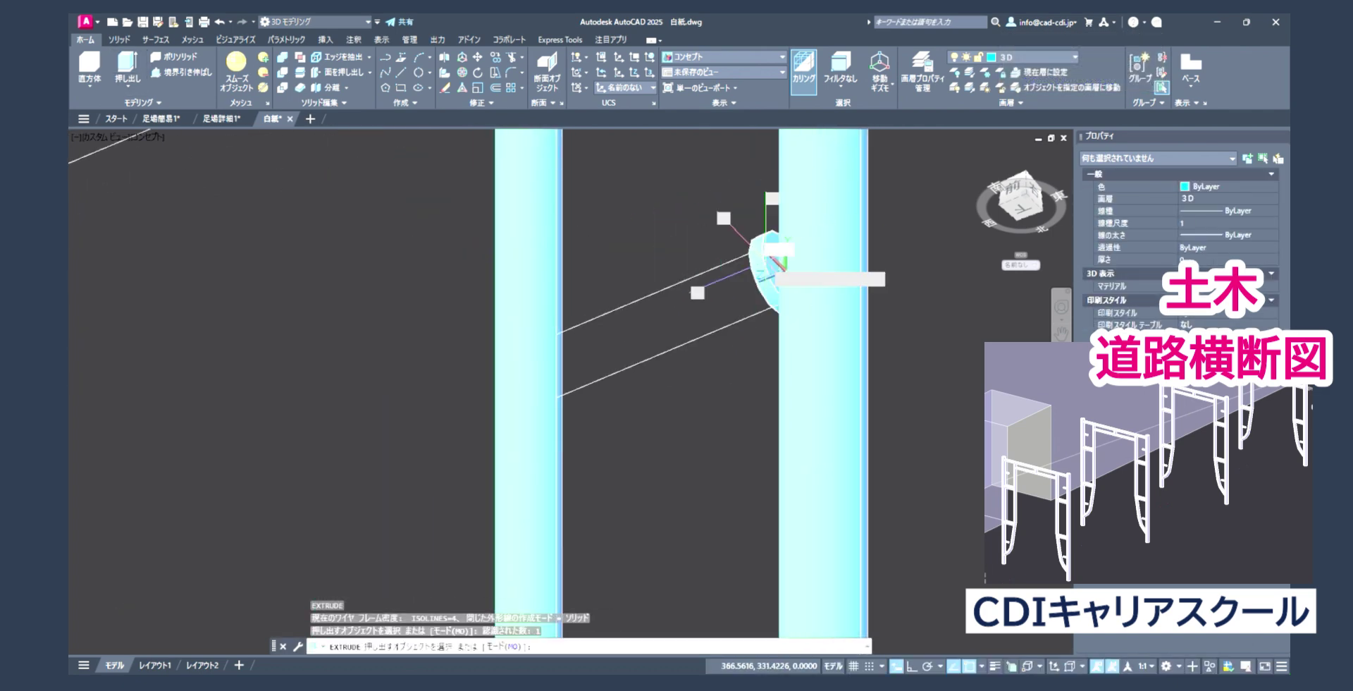
pyautogui.press('Return')
pyautogui.click(511, 347)
pyautogui.scroll(-3, 511, 347)
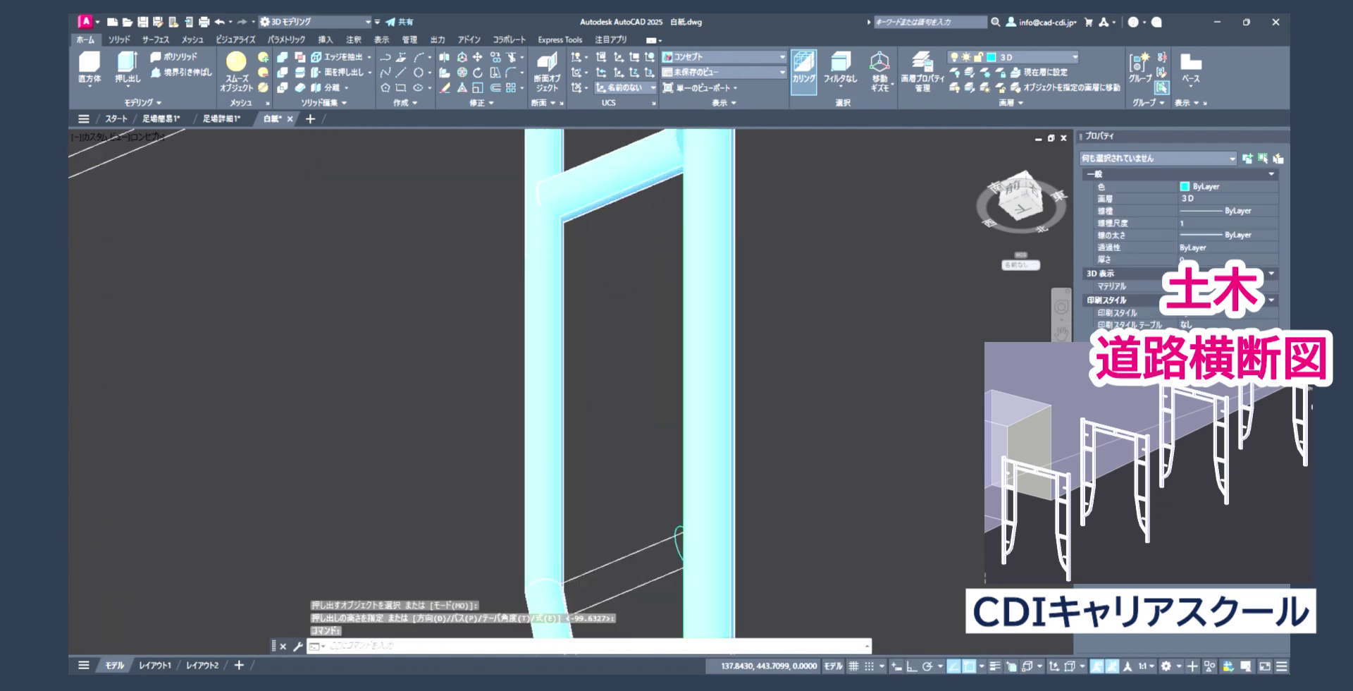
pyautogui.scroll(5, 634, 333)
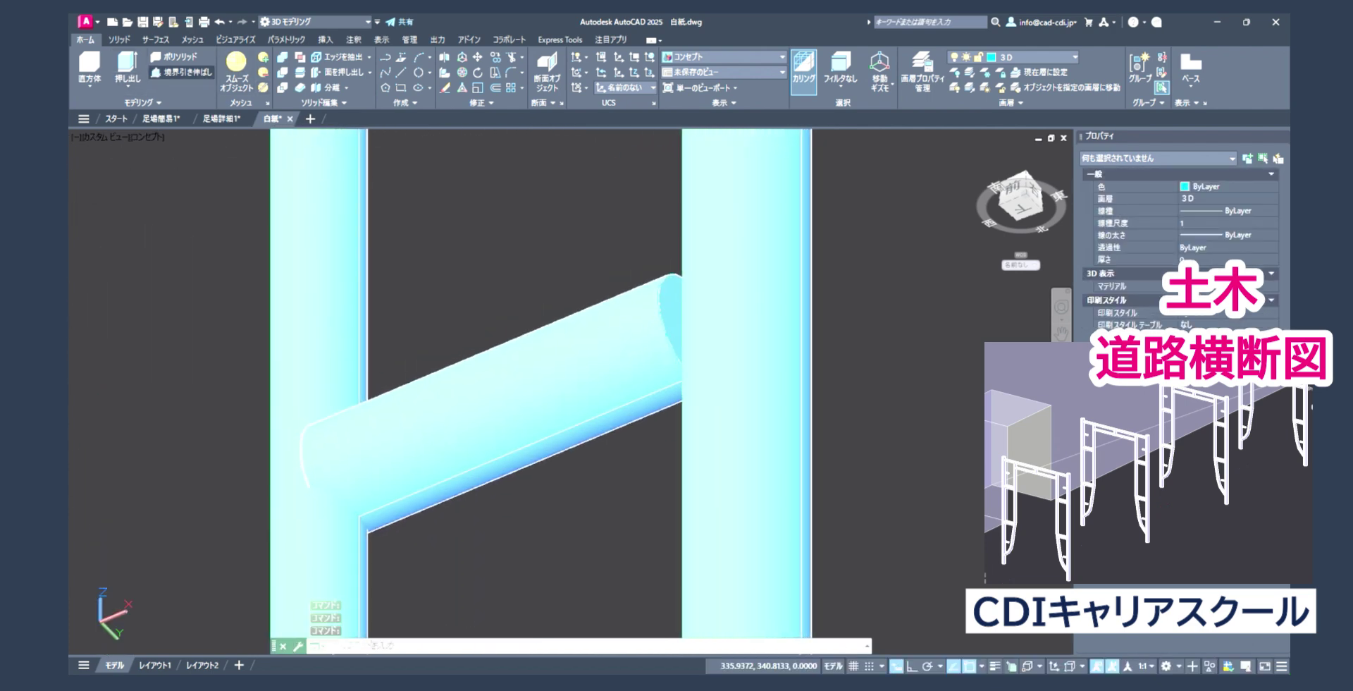
# - Press-pull the short pipe-end circle and the vertical pipe-end circle into solid stubs
pyautogui.scroll(-3, 729, 305)
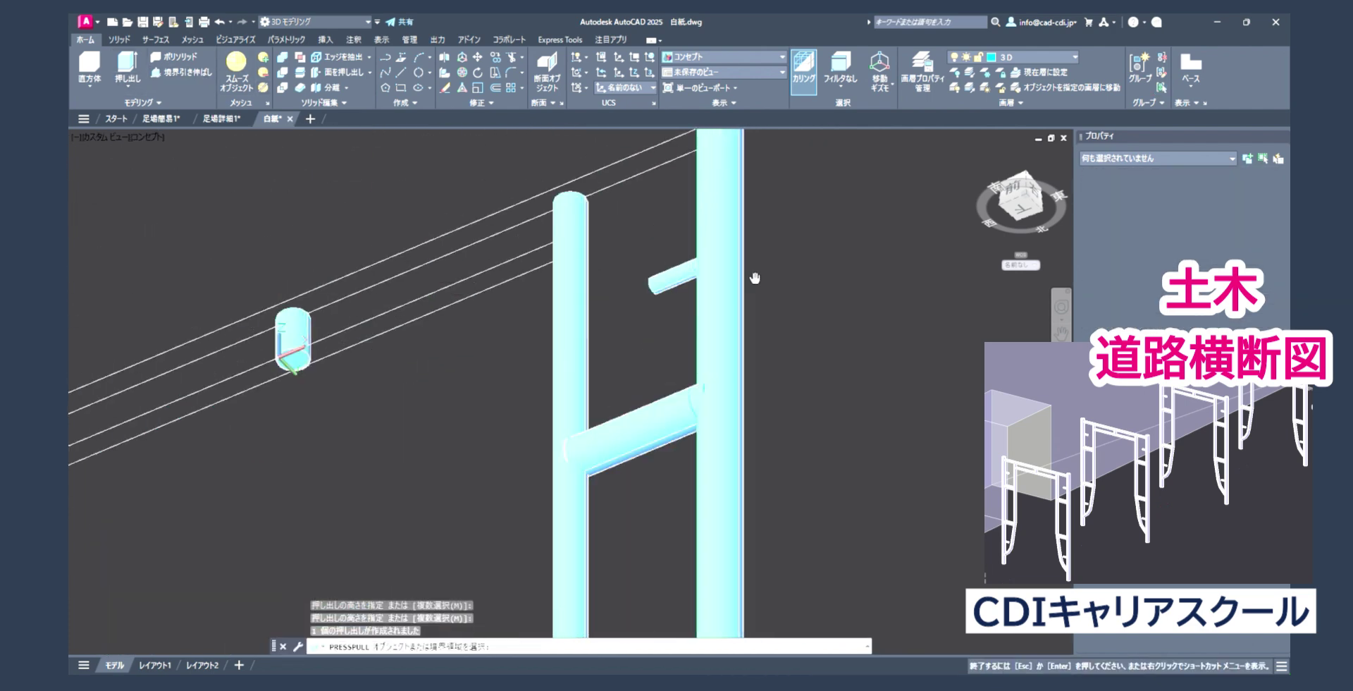
pyautogui.scroll(5, 688, 259)
pyautogui.scroll(2, 707, 345)
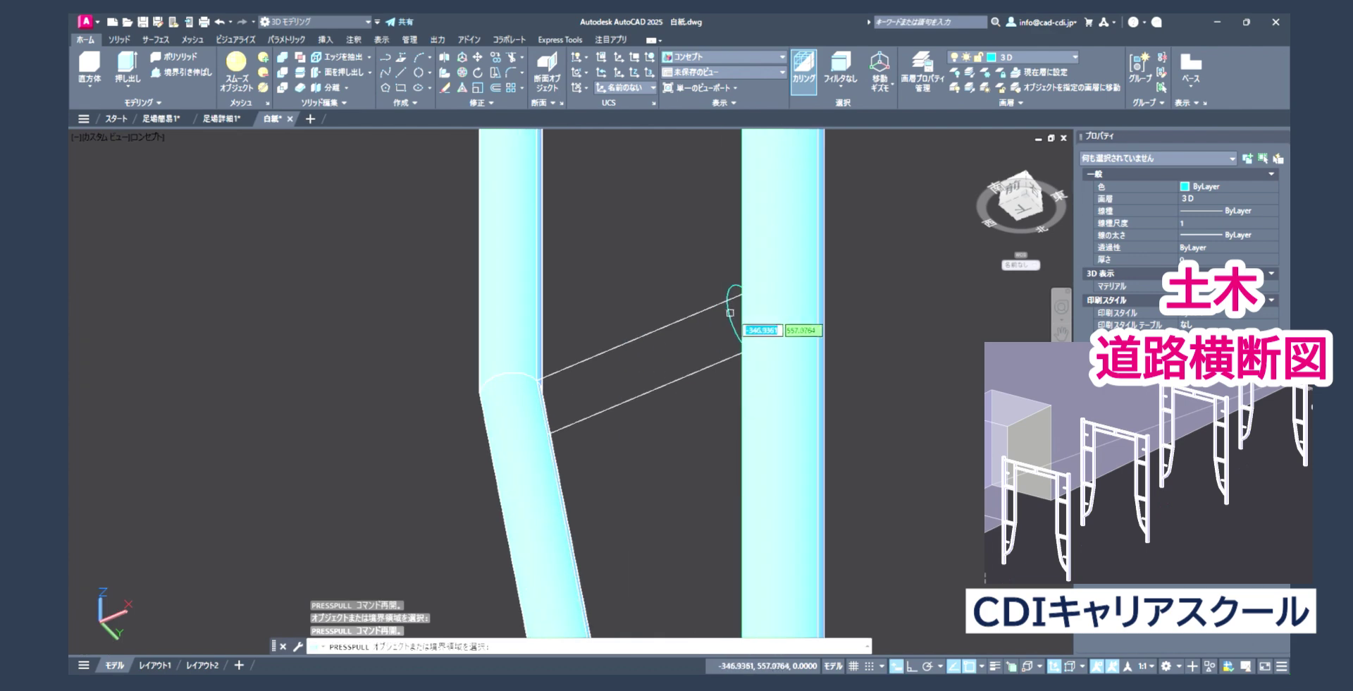
pyautogui.scroll(2, 747, 303)
pyautogui.scroll(3, 733, 307)
pyautogui.click(733, 310)
pyautogui.scroll(-3, 494, 409)
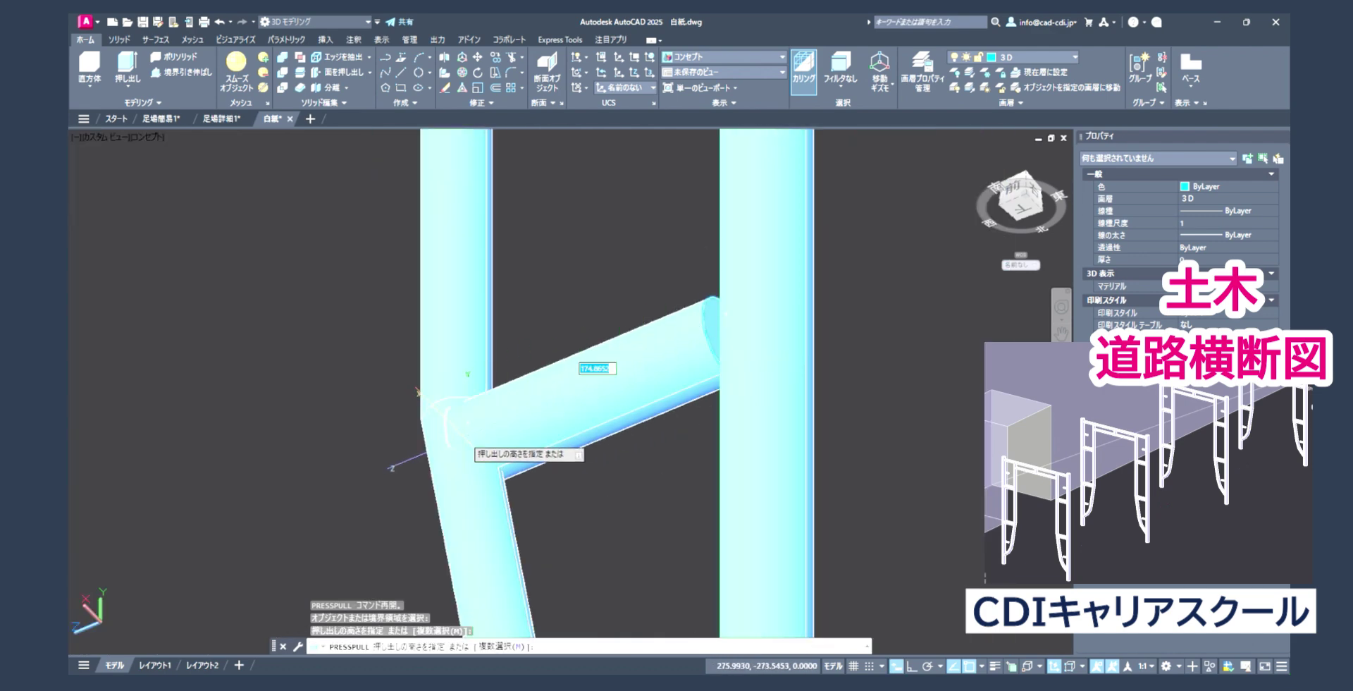
pyautogui.click(468, 374)
pyautogui.scroll(-3, 752, 311)
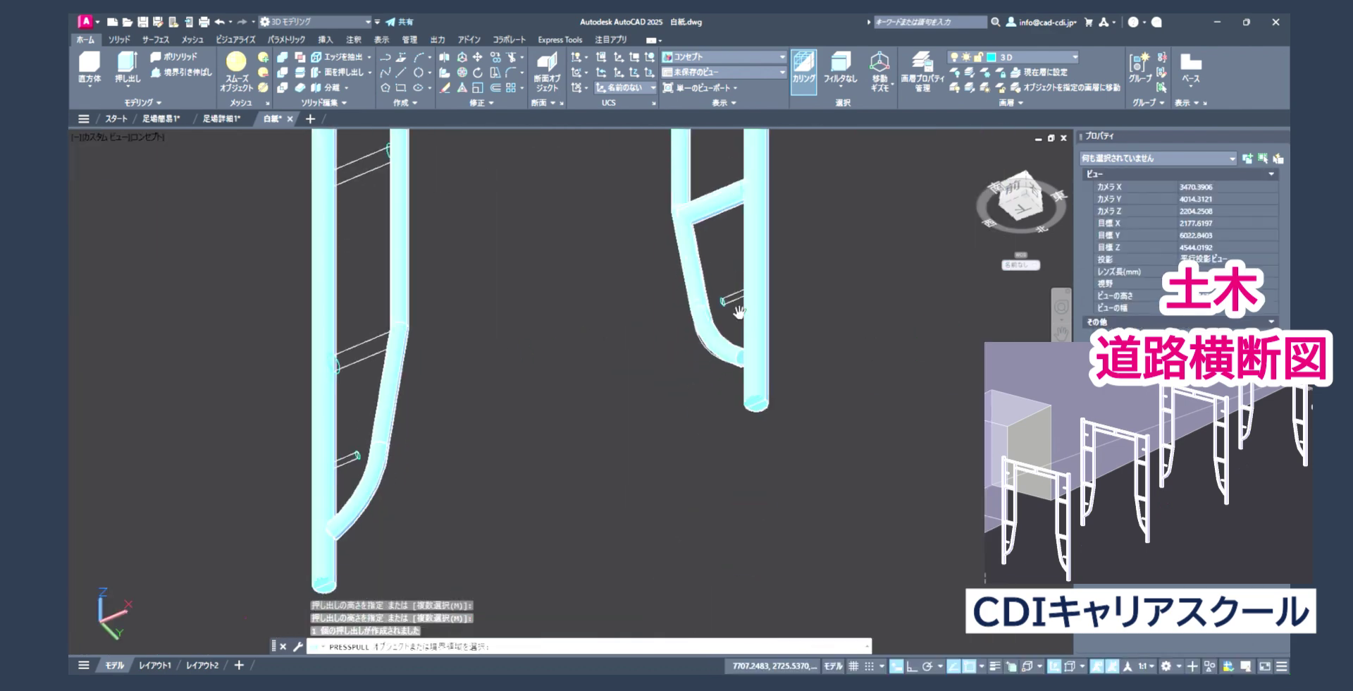
pyautogui.scroll(3, 747, 254)
pyautogui.scroll(2, 683, 384)
pyautogui.scroll(1, 676, 384)
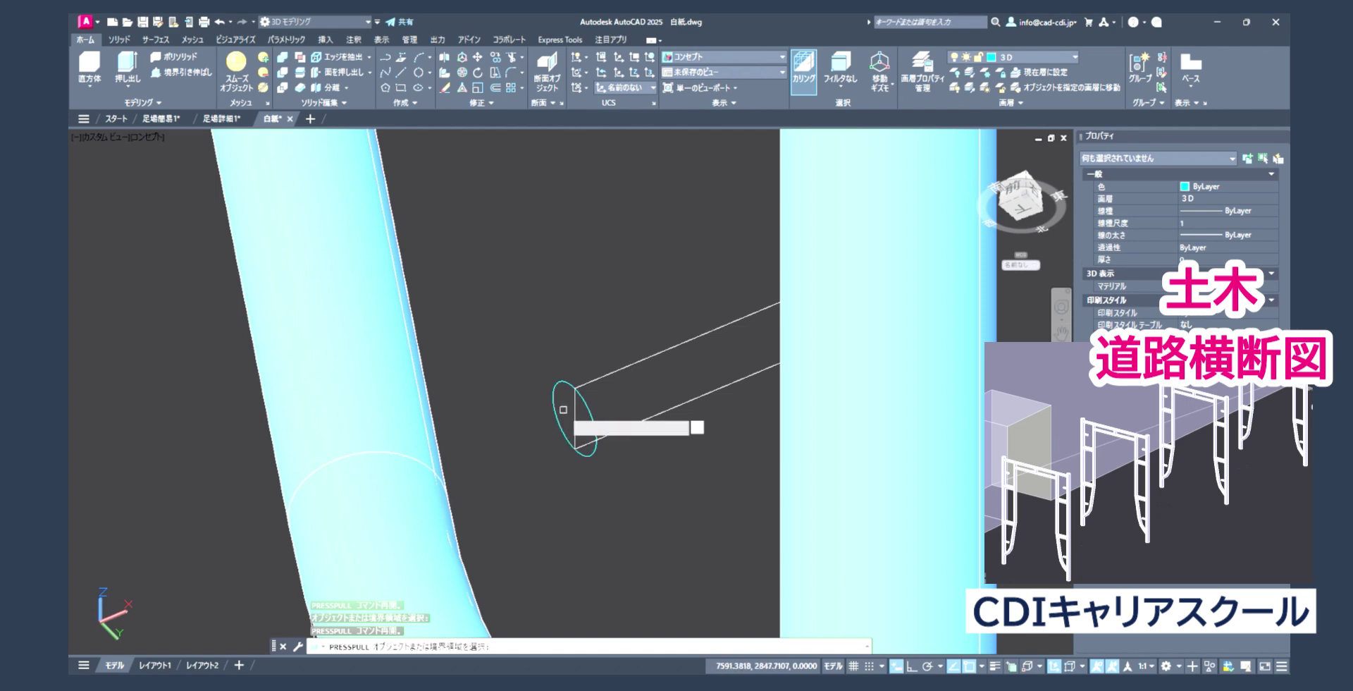
pyautogui.scroll(-3, 553, 396)
pyautogui.click(705, 381)
# - Press-pull the branch-pipe circle into a solid cylinder
pyautogui.scroll(2, 704, 381)
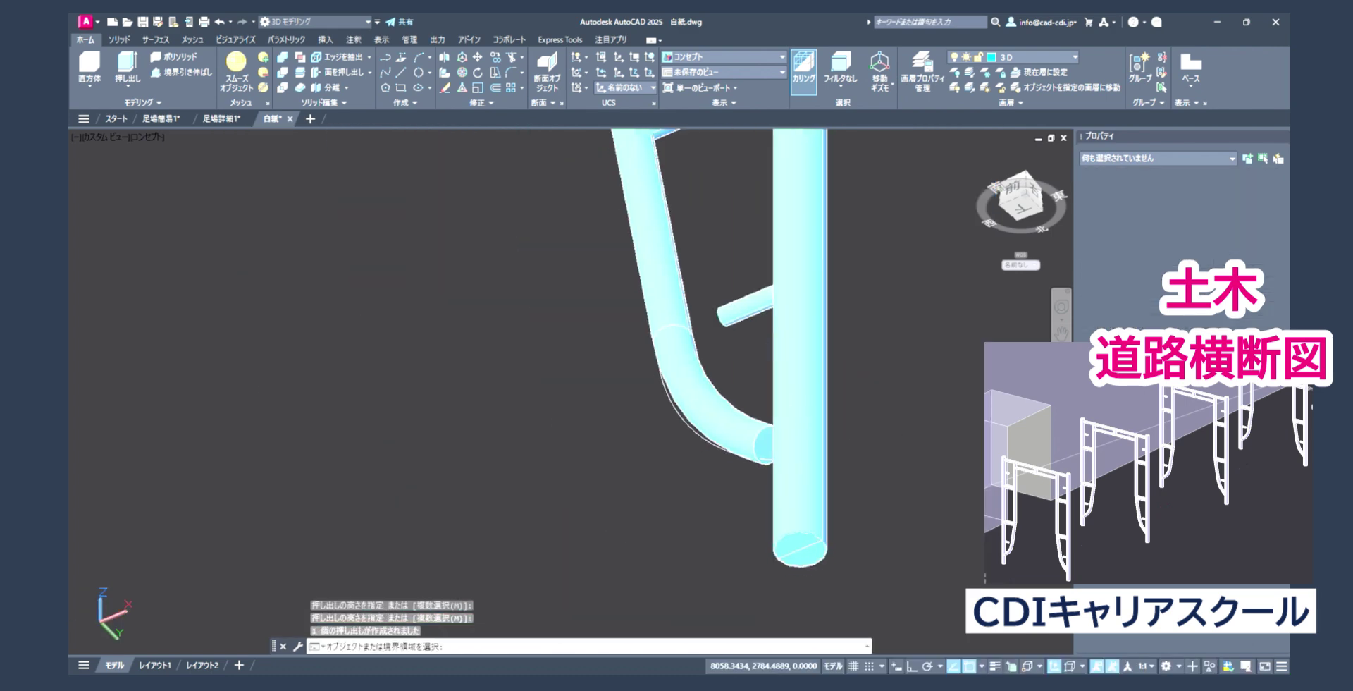
pyautogui.scroll(2, 740, 395)
pyautogui.scroll(-3, 716, 378)
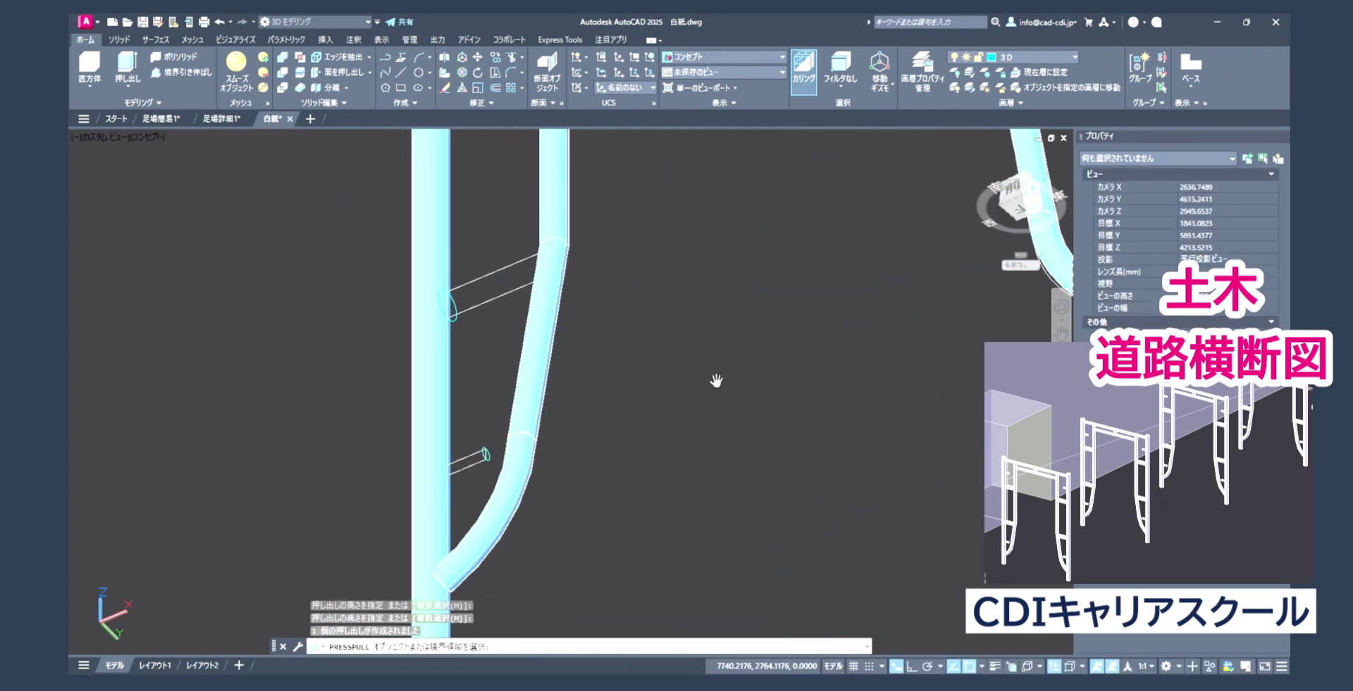
pyautogui.scroll(1, 716, 378)
pyautogui.scroll(2, 593, 389)
pyautogui.scroll(1, 592, 389)
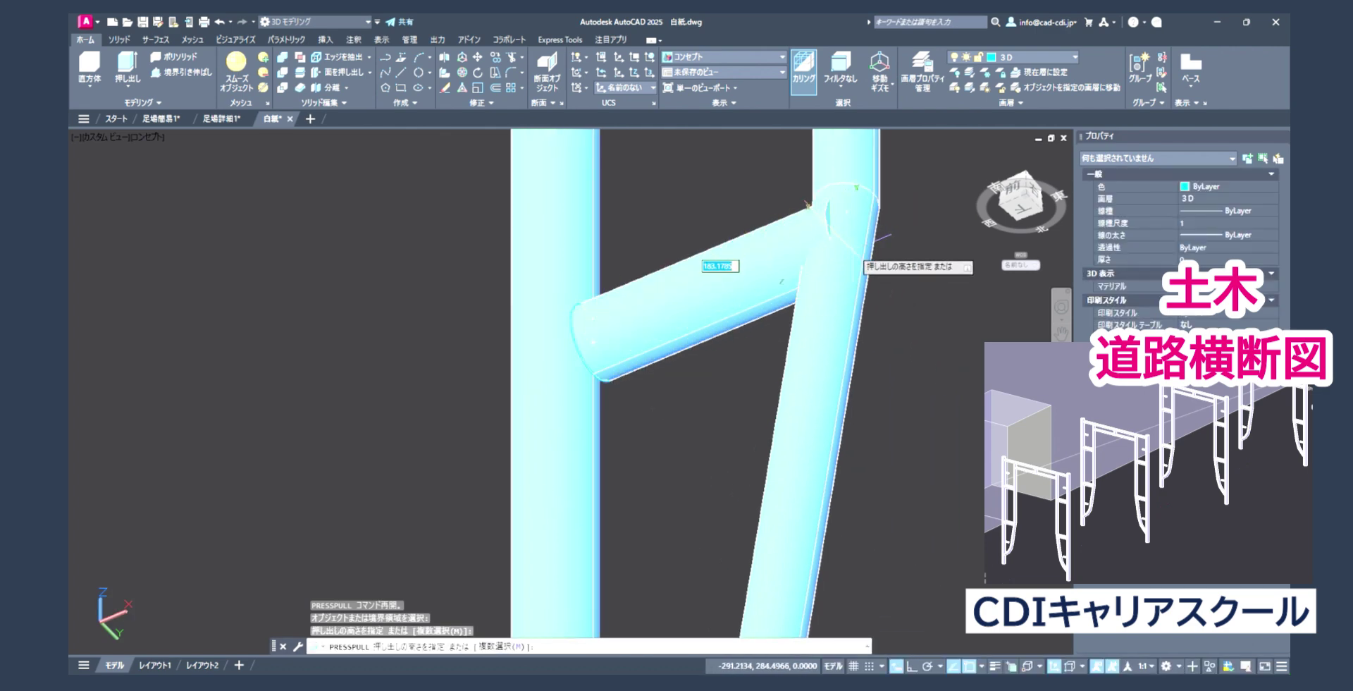
pyautogui.click(852, 268)
pyautogui.scroll(-2, 704, 352)
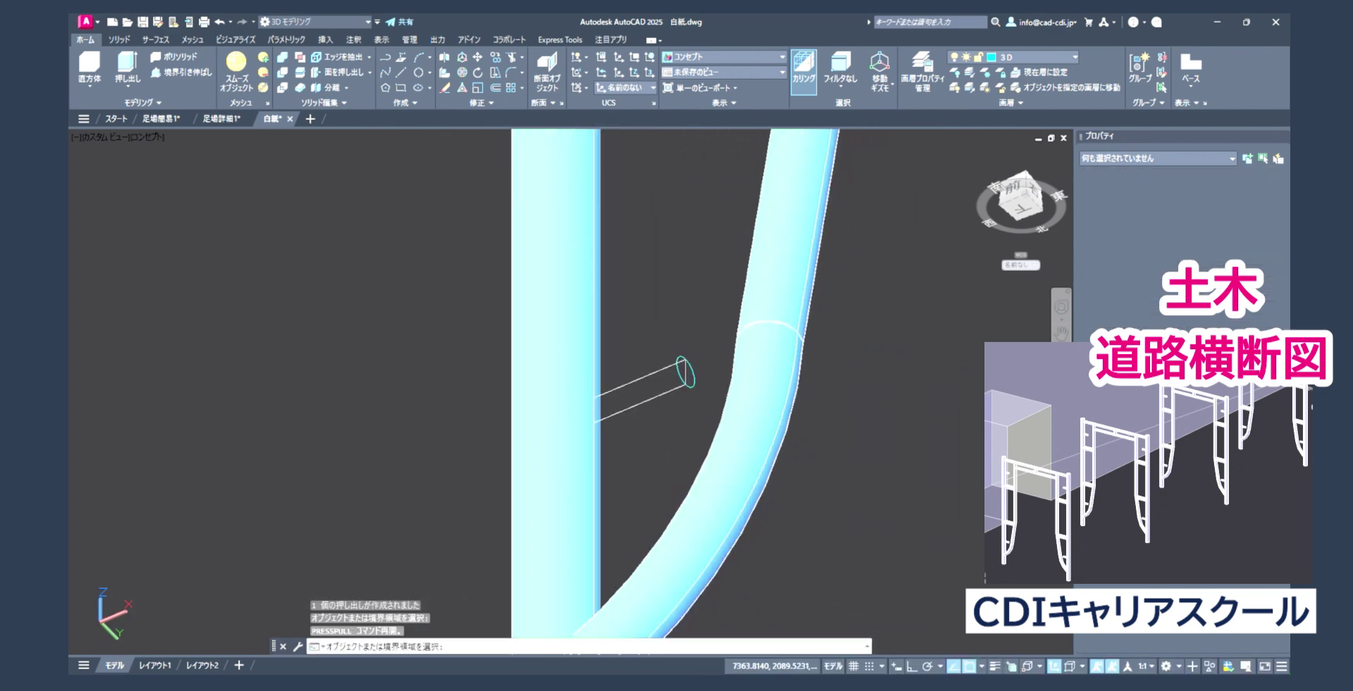
pyautogui.scroll(4, 557, 379)
pyautogui.click(531, 366)
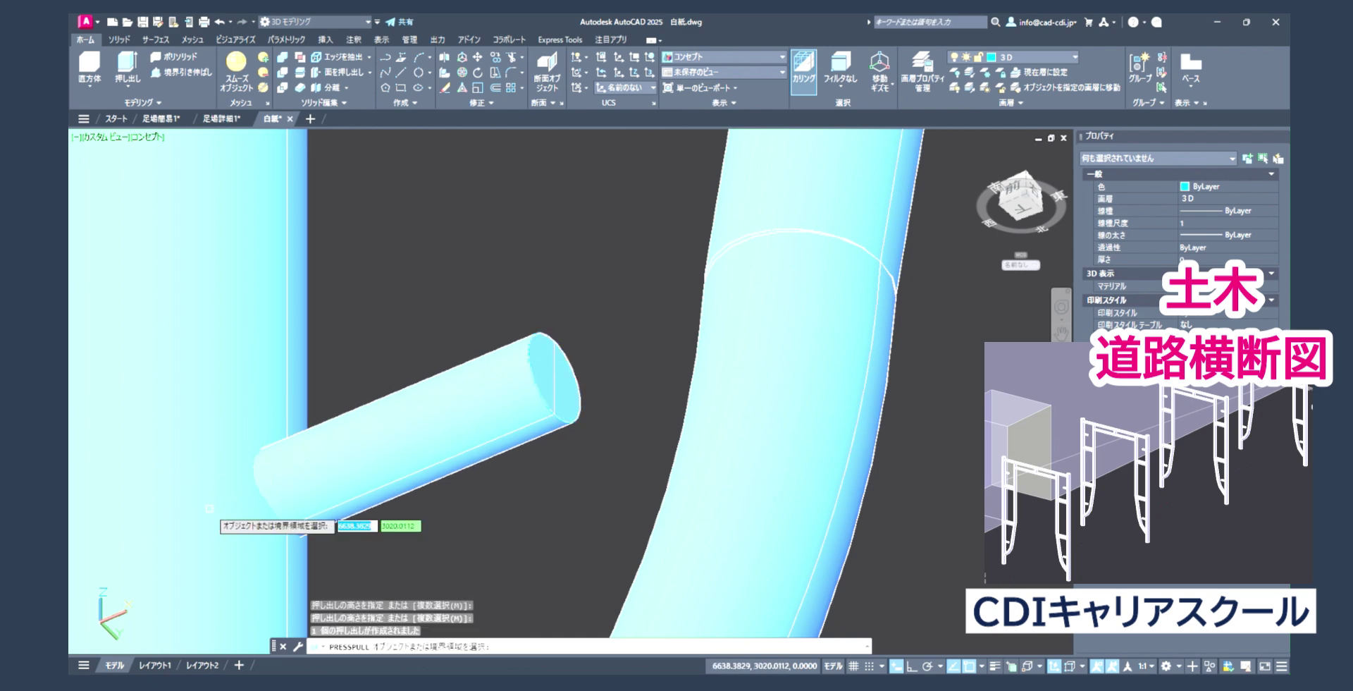
pyautogui.click(206, 426)
pyautogui.scroll(-3, 206, 427)
pyautogui.scroll(-1, 205, 427)
pyautogui.scroll(3, 486, 253)
pyautogui.scroll(1, 536, 303)
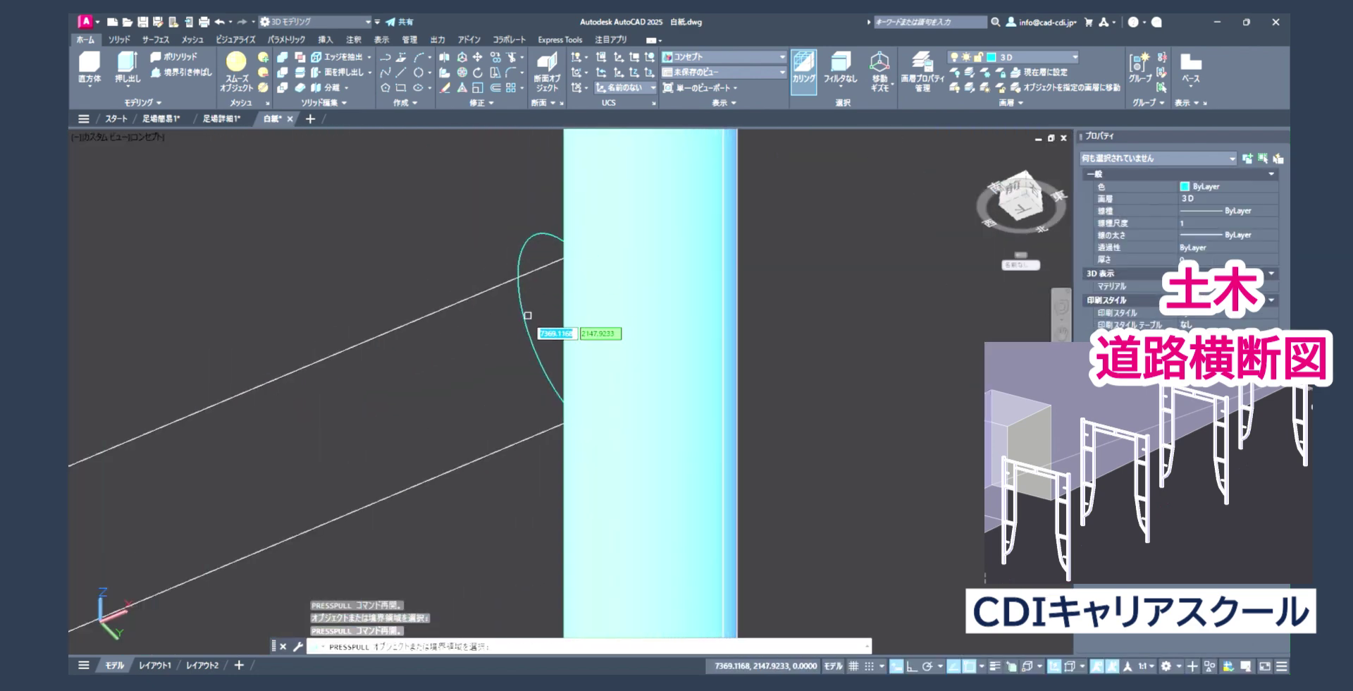
# - Extrude the branch-pipe end circle until it reaches the right pillar
pyautogui.click(536, 310)
pyautogui.scroll(-3, 536, 310)
pyautogui.scroll(3, 536, 303)
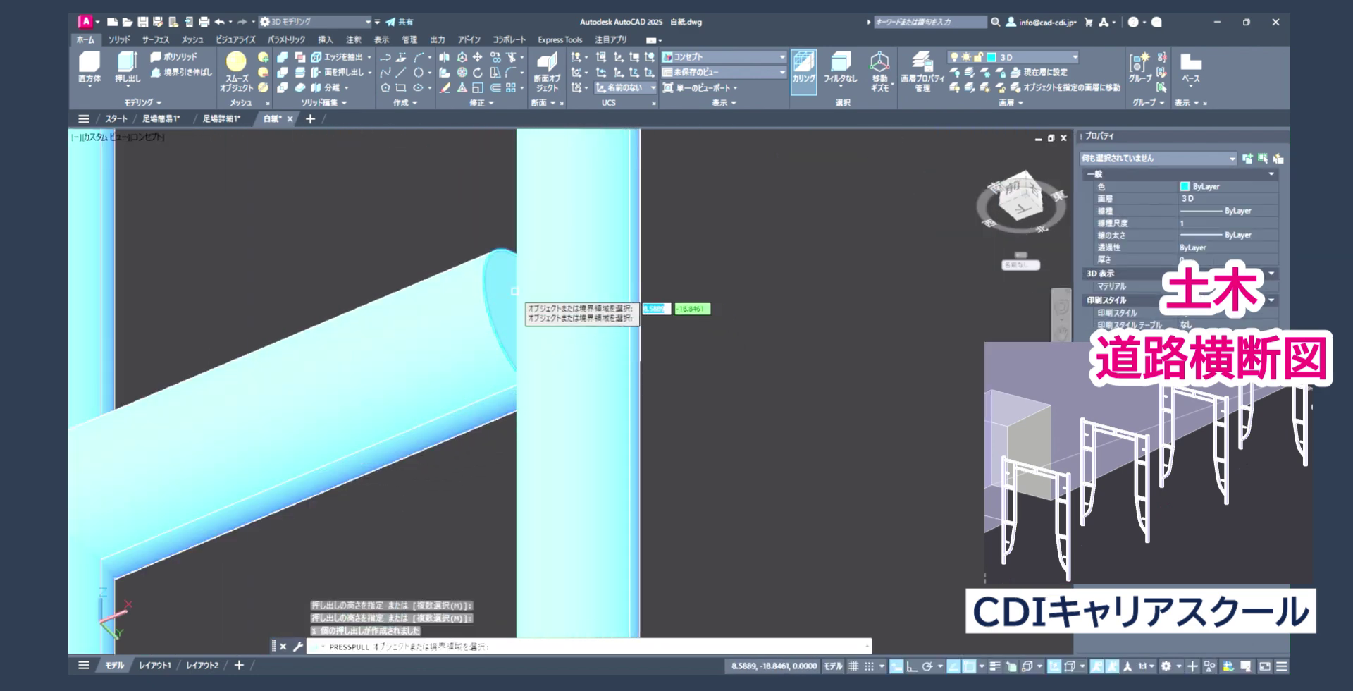
pyautogui.scroll(1, 533, 292)
pyautogui.click(583, 278)
pyautogui.scroll(-3, 584, 278)
pyautogui.scroll(3, 578, 289)
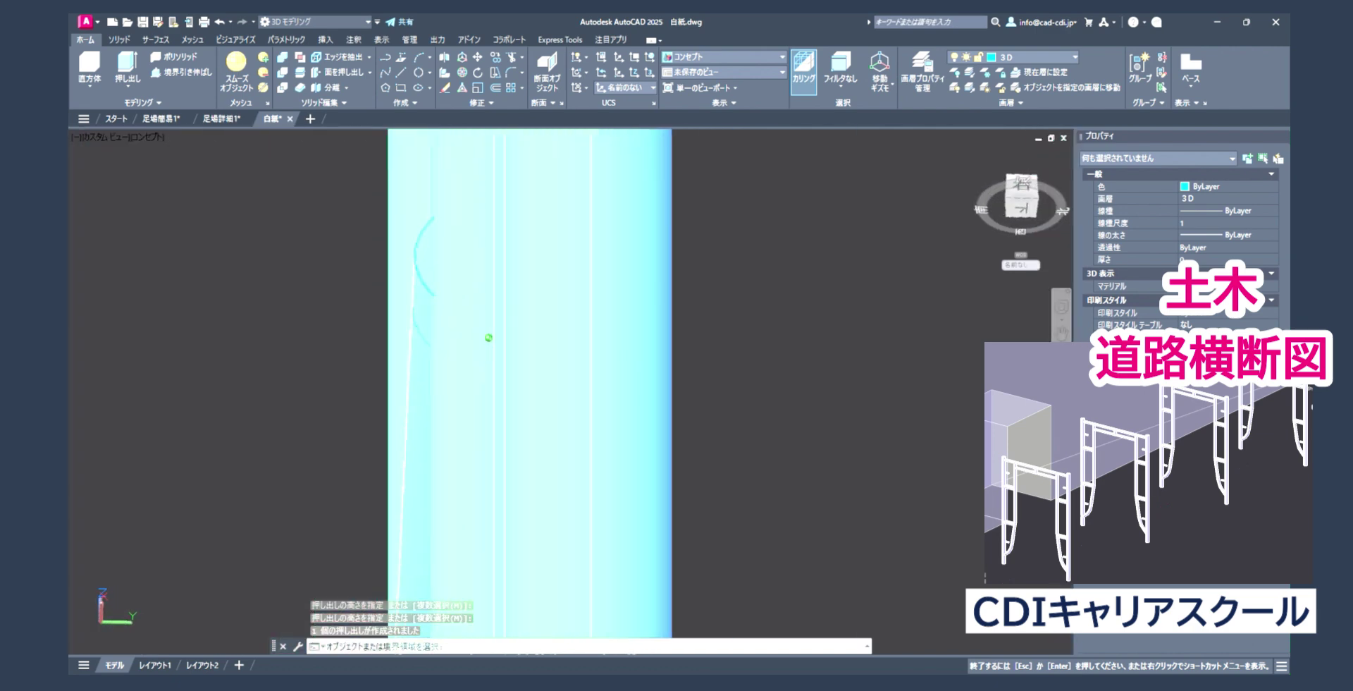
pyautogui.scroll(-3, 578, 289)
pyautogui.scroll(1, 578, 289)
pyautogui.scroll(2, 557, 289)
pyautogui.scroll(3, 558, 296)
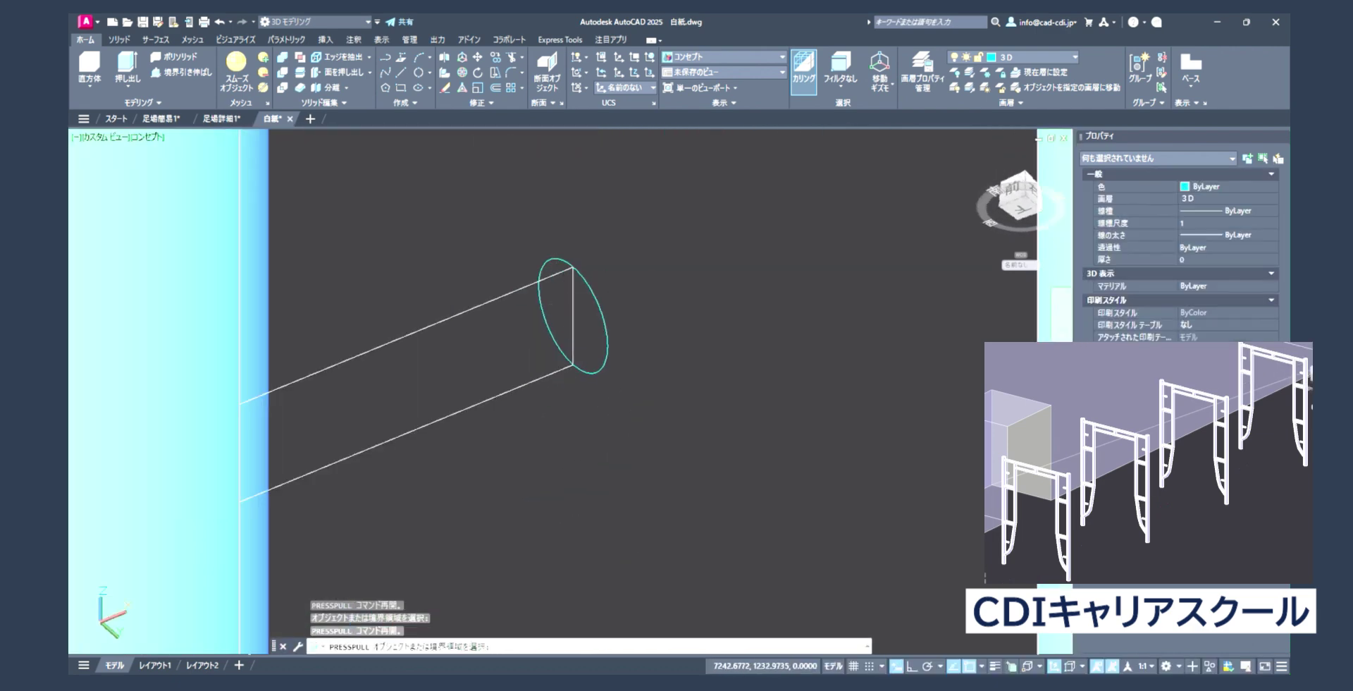
# - Pull the small top pipe's end circle up into a short solid pipe
pyautogui.click(557, 310)
pyautogui.click(372, 345)
pyautogui.scroll(-3, 373, 345)
pyautogui.scroll(-2, 493, 317)
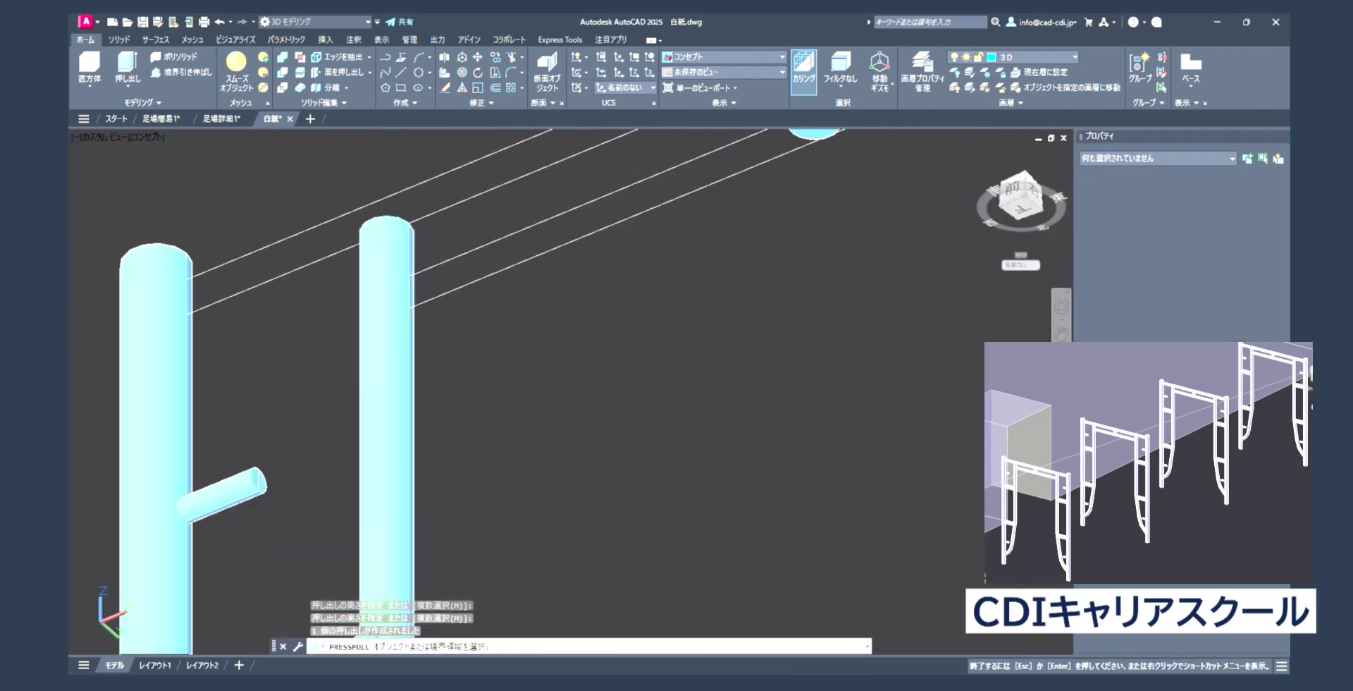
pyautogui.scroll(2, 643, 338)
pyautogui.scroll(2, 752, 282)
pyautogui.scroll(3, 604, 359)
# - Place a new UCS on the left pillar with its Z axis along the rail
pyautogui.moveTo(604, 362); pyautogui.dragTo(810, 290, button='middle')
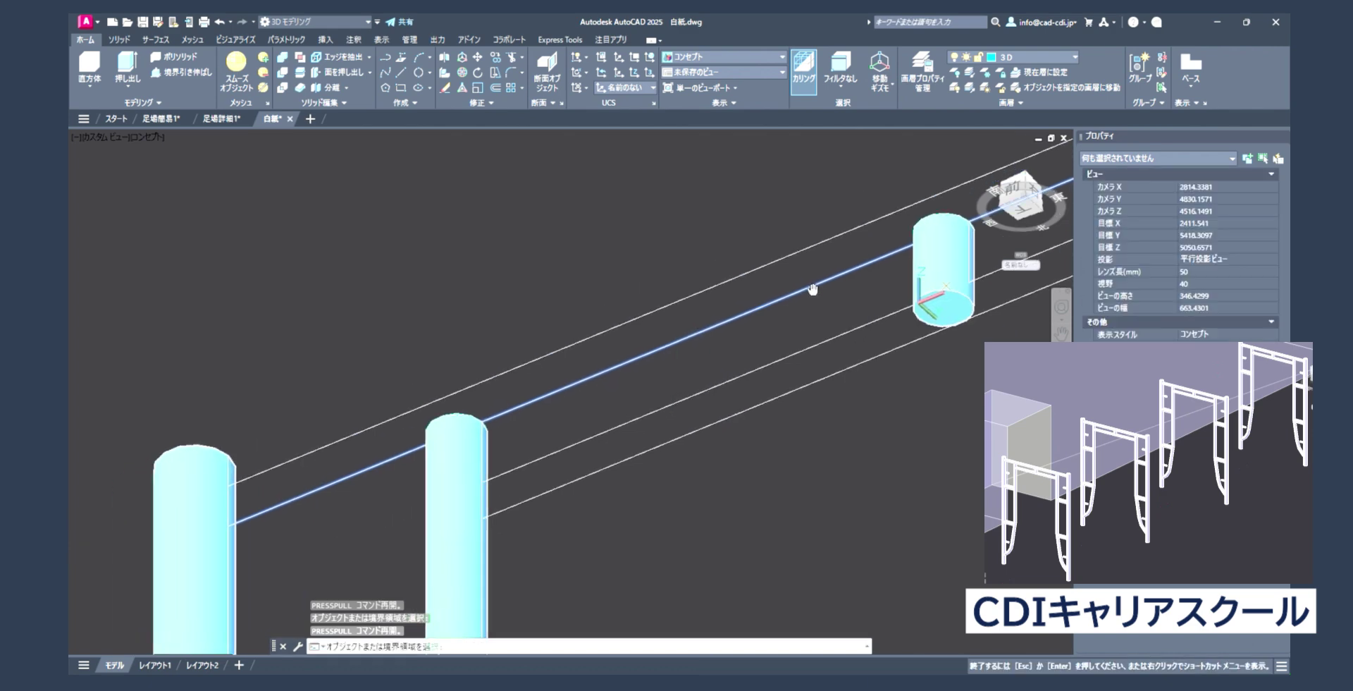
pyautogui.moveTo(327, 277); pyautogui.dragTo(332, 259, button='middle')
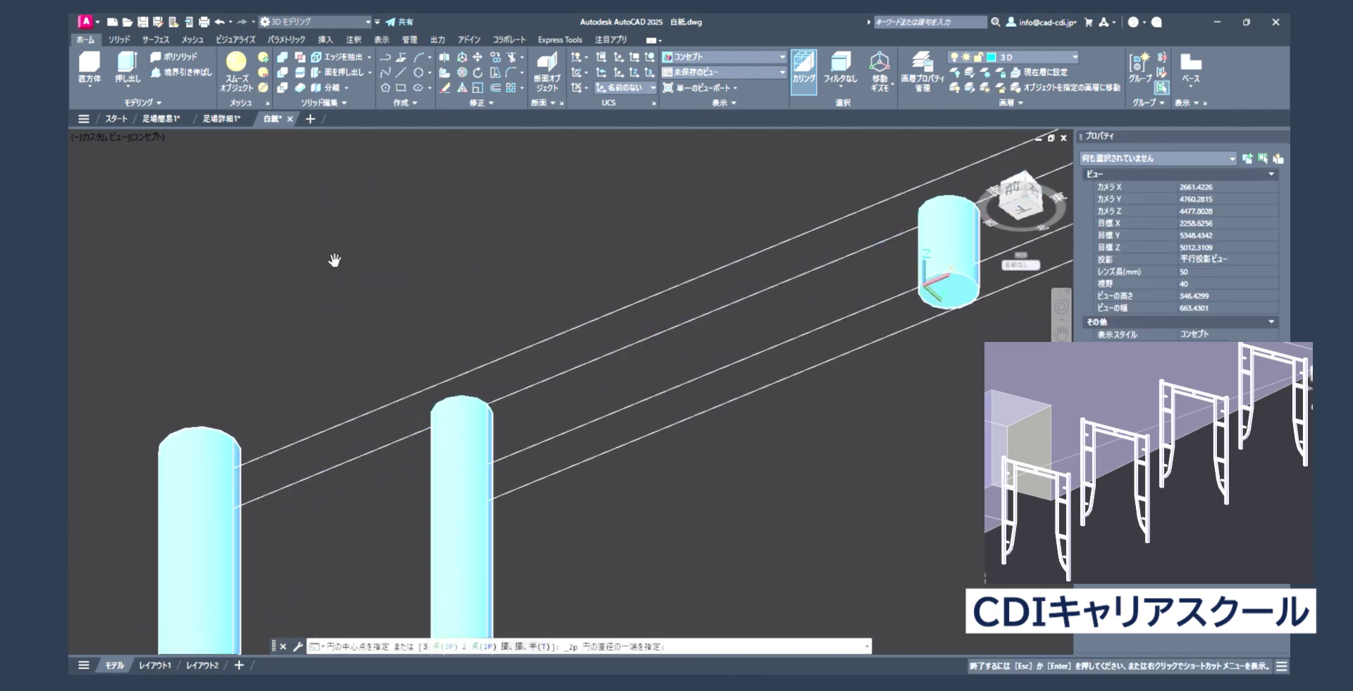
pyautogui.click(576, 56)
pyautogui.scroll(4, 301, 474)
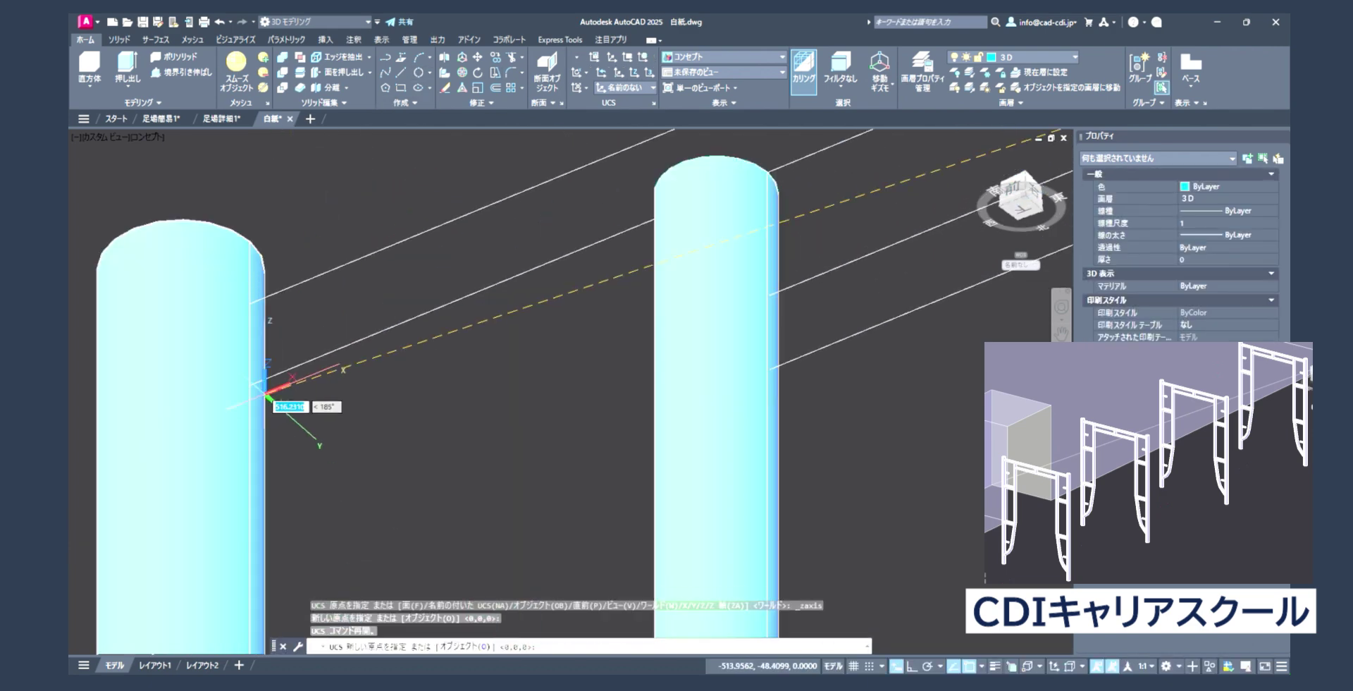
pyautogui.click(252, 383)
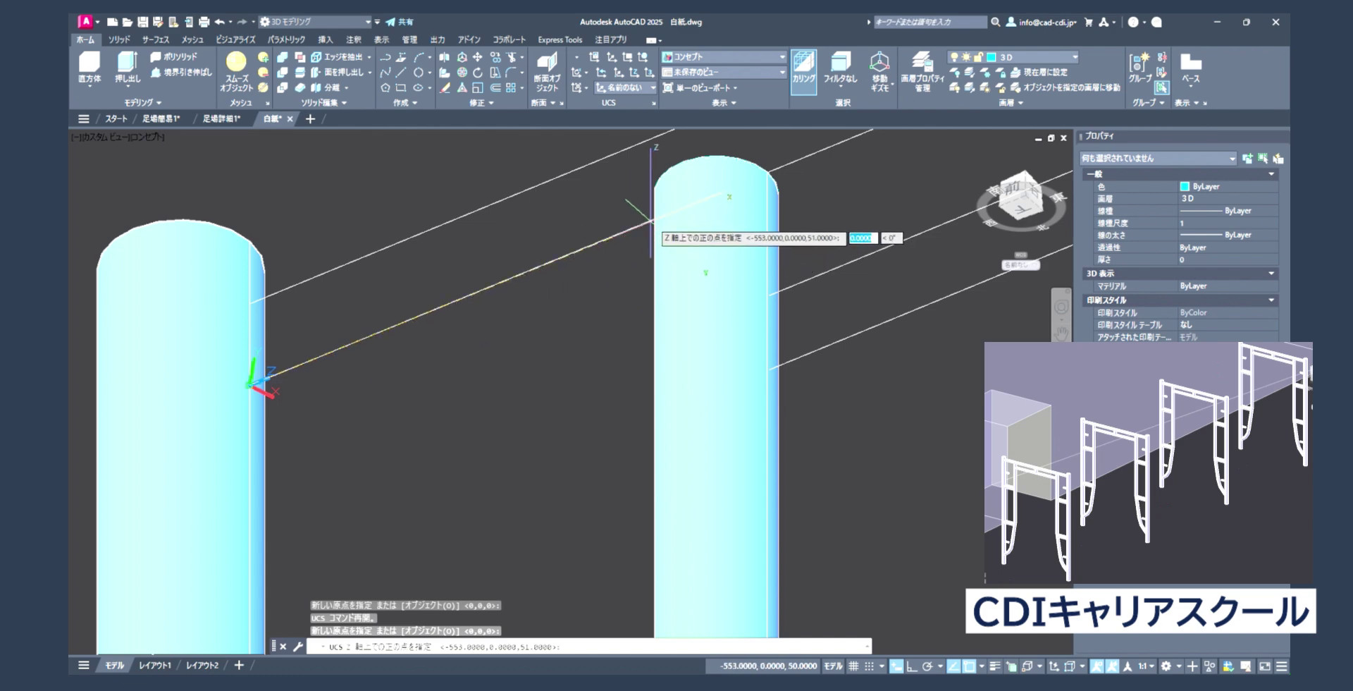
pyautogui.click(557, 261)
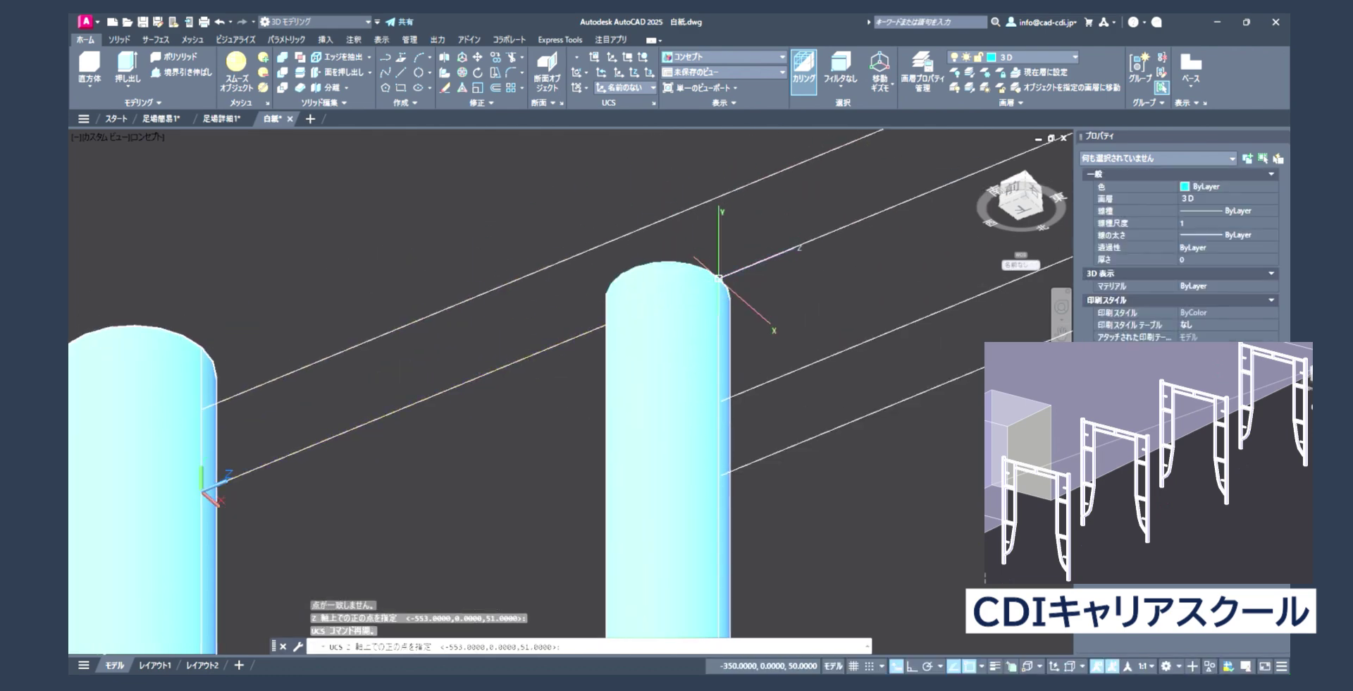
pyautogui.press('Return')
# - Draw a two-point circle on the pillar for the rail pipe
pyautogui.click(419, 72)
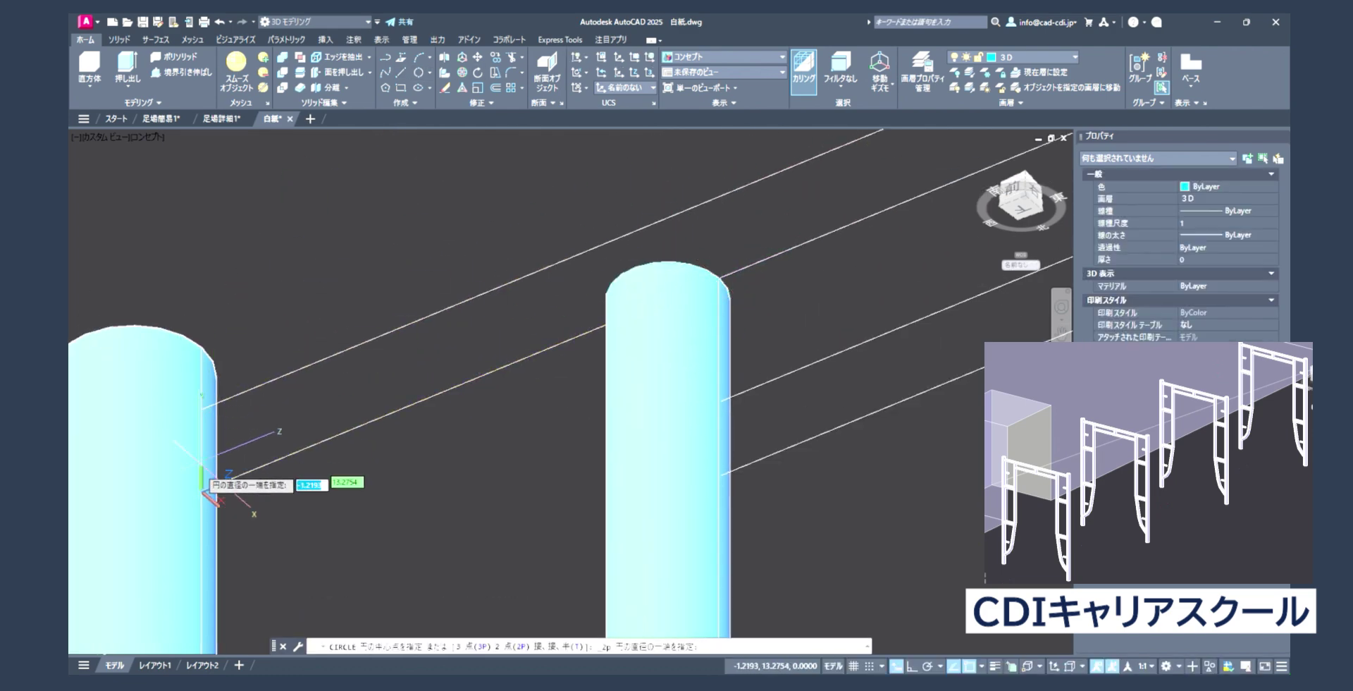
pyautogui.click(206, 486)
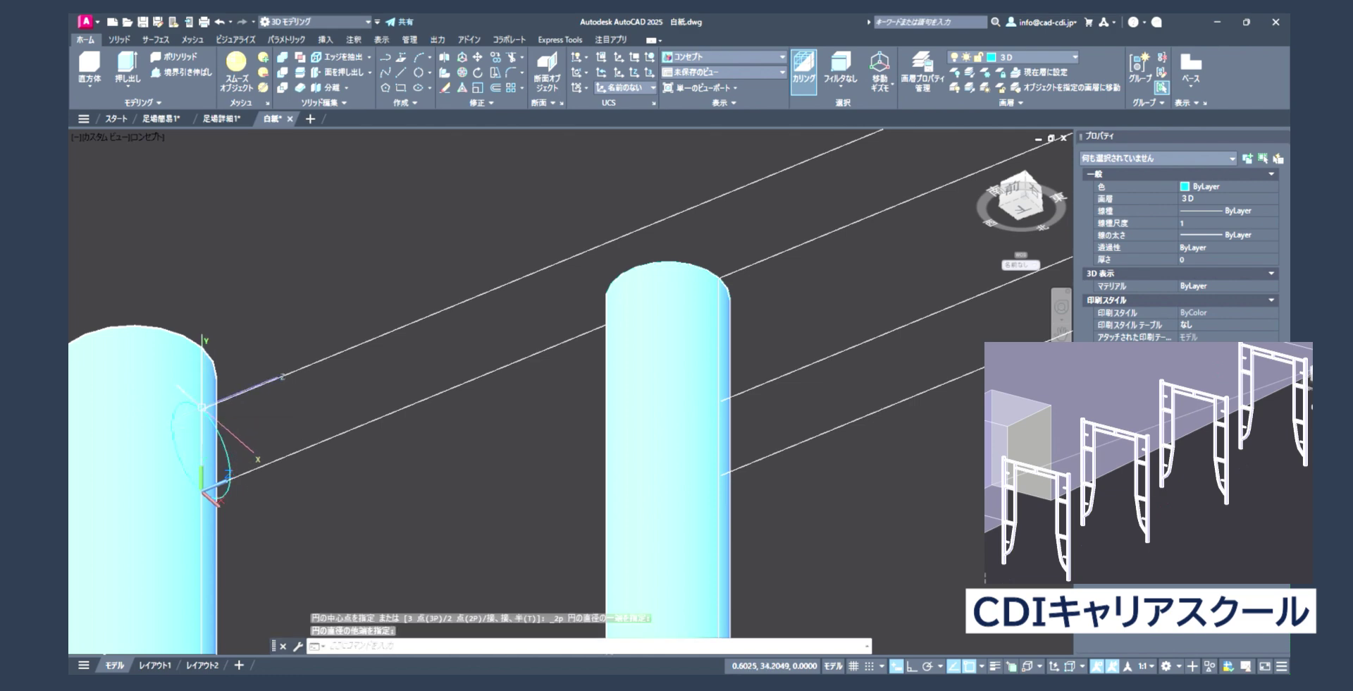
pyautogui.scroll(-2, 201, 409)
pyautogui.moveTo(201, 409); pyautogui.dragTo(193, 325, button='middle')
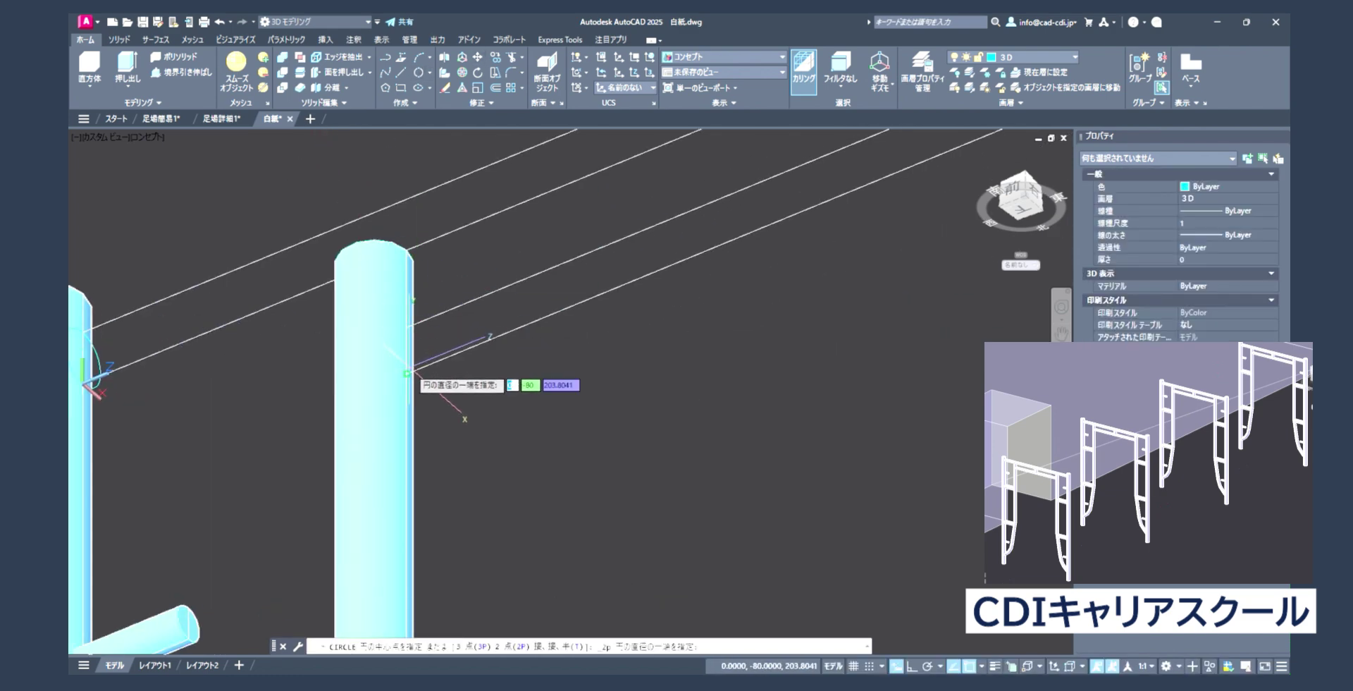
pyautogui.click(407, 373)
pyautogui.click(389, 334)
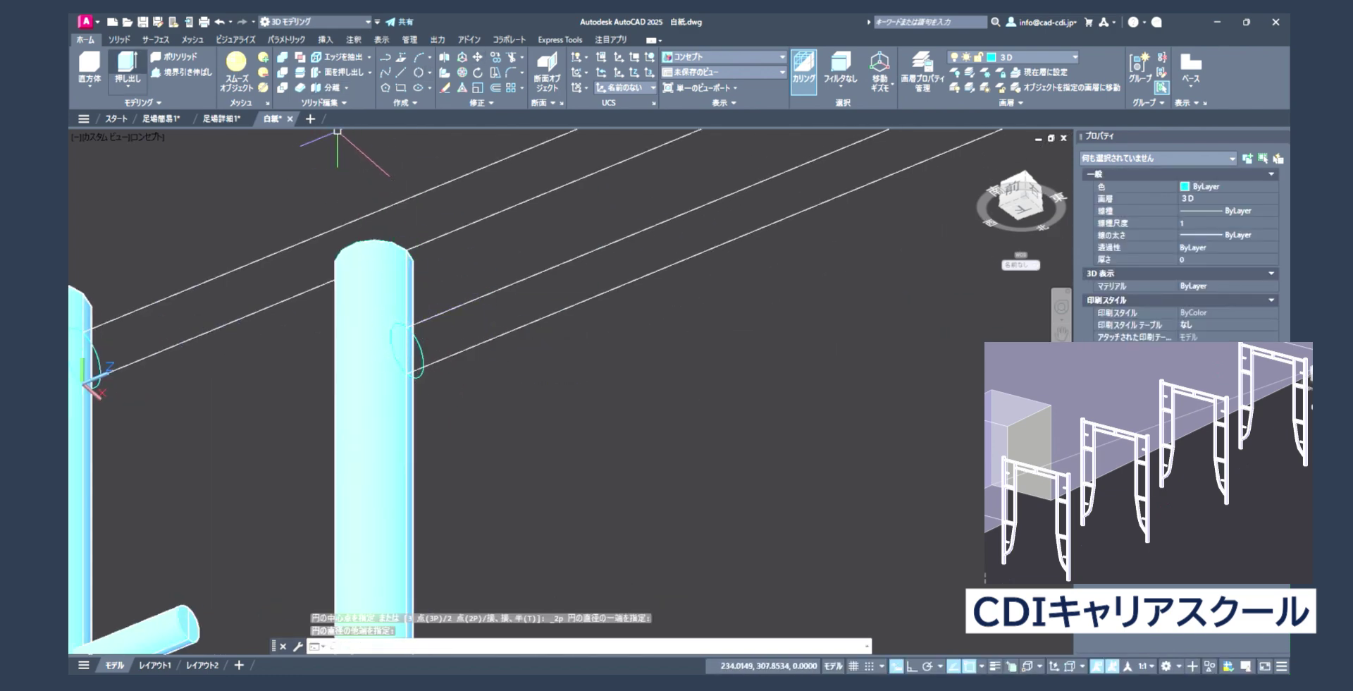
# - Press-pull the new circle into a rail pipe reaching the other pillar
pyautogui.click(128, 67)
pyautogui.click(407, 350)
pyautogui.scroll(-3, 731, 220)
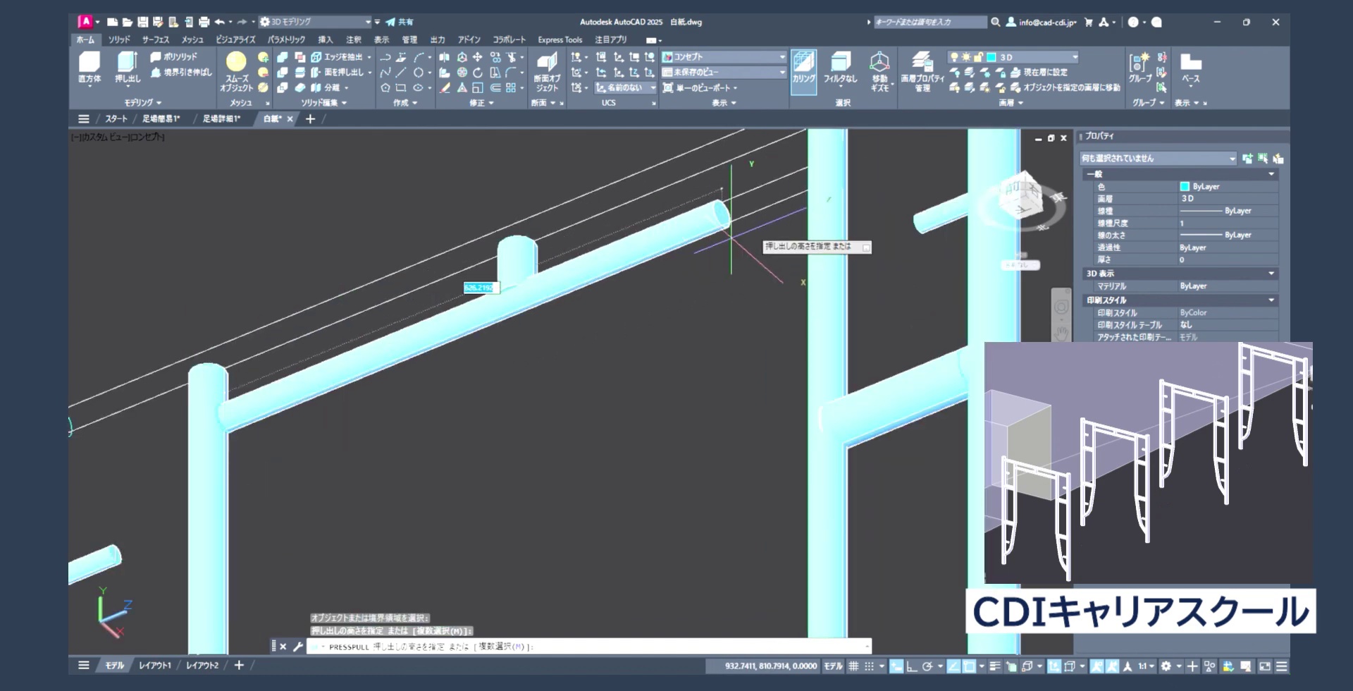
pyautogui.click(824, 198)
pyautogui.scroll(3, 477, 431)
pyautogui.scroll(2, 476, 431)
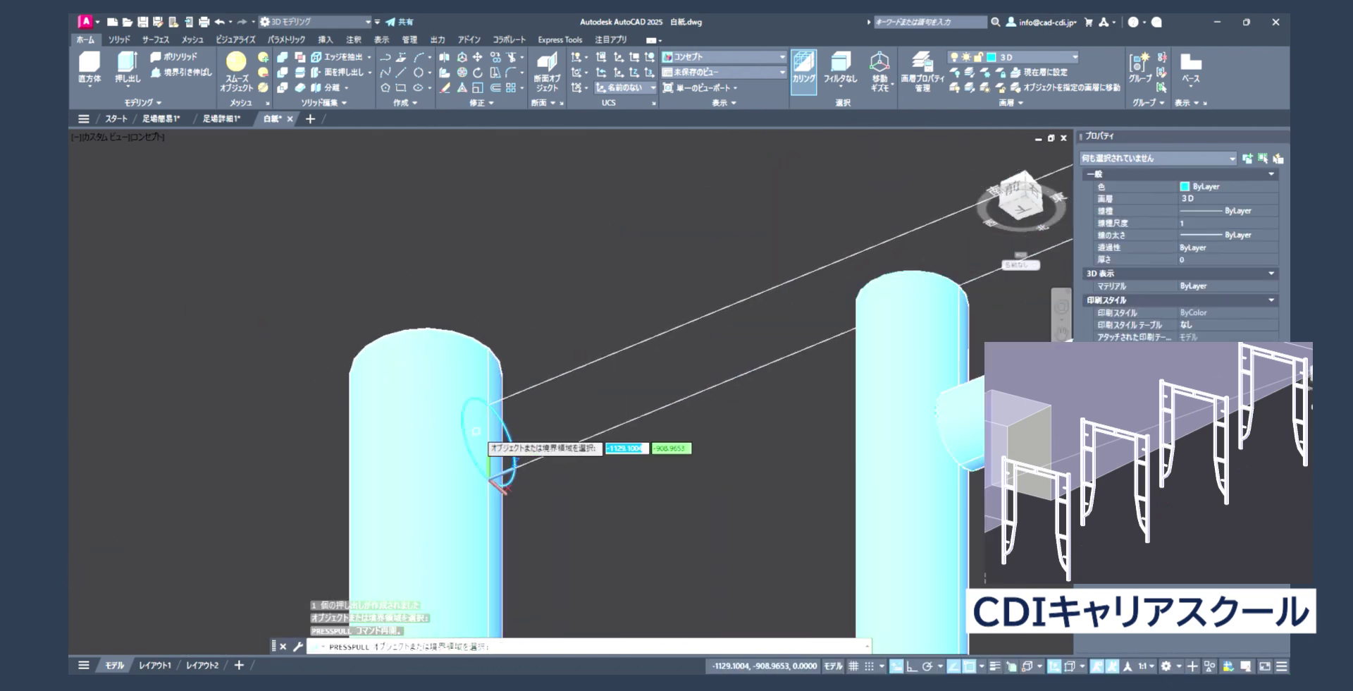
# - Press-pull the next circle into a second rail pipe at the far end
pyautogui.click(477, 430)
pyautogui.scroll(-2, 476, 431)
pyautogui.scroll(-2, 476, 431)
pyautogui.moveTo(976, 205); pyautogui.dragTo(800, 256, button='middle')
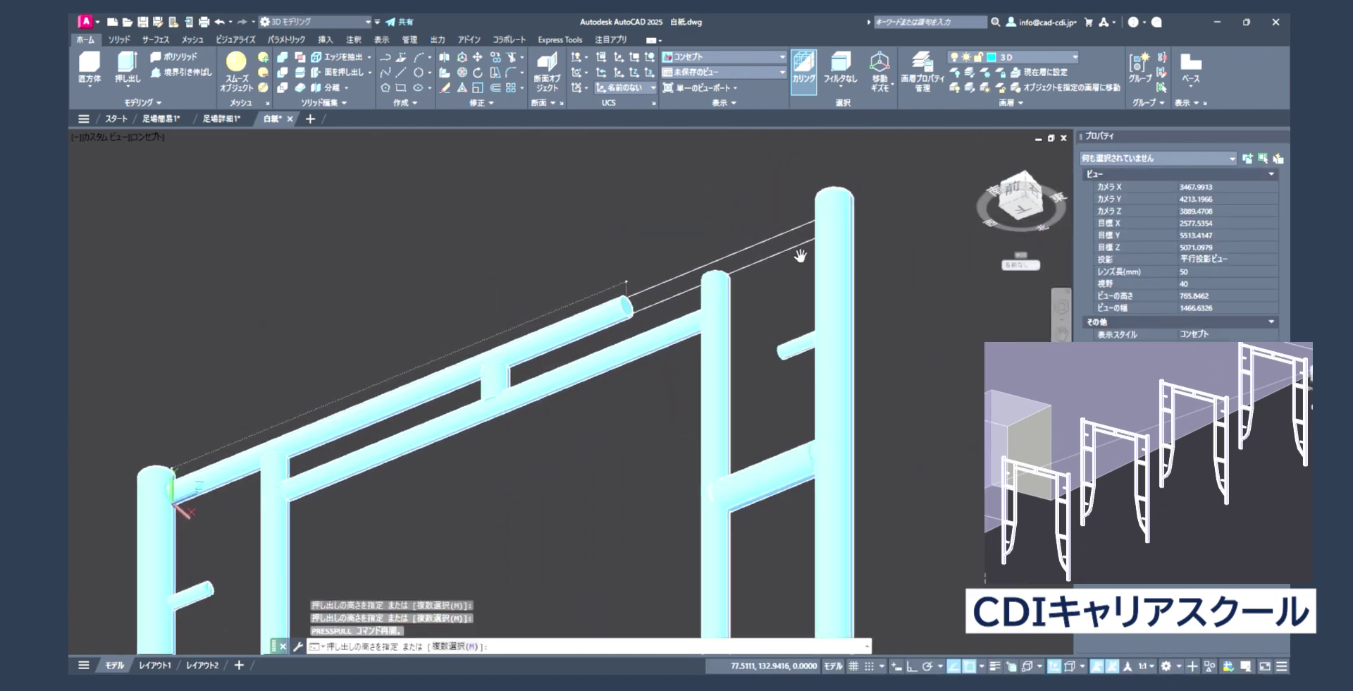
pyautogui.click(800, 255)
pyautogui.scroll(3, 800, 255)
pyautogui.scroll(2, 493, 388)
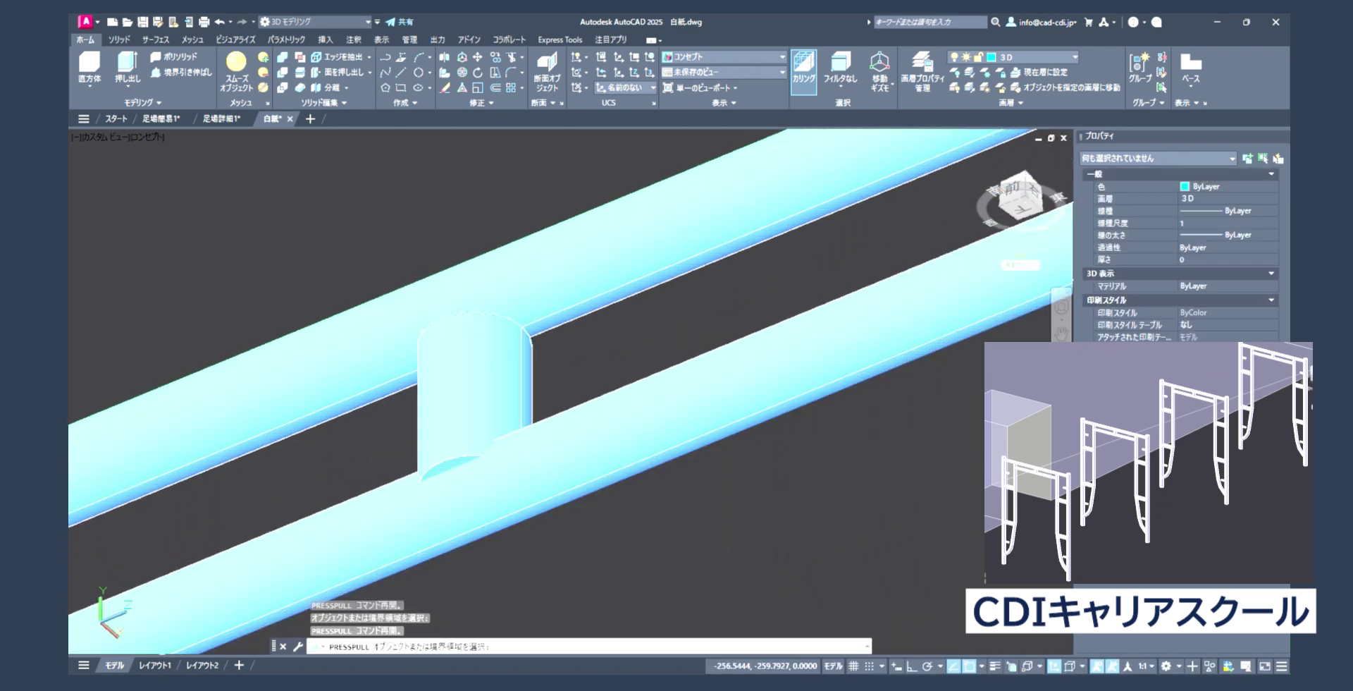
pyautogui.scroll(-4, 423, 395)
pyautogui.scroll(4, 311, 410)
# - End the extrusion and view the frame from the Front
pyautogui.scroll(-10, 474, 320)
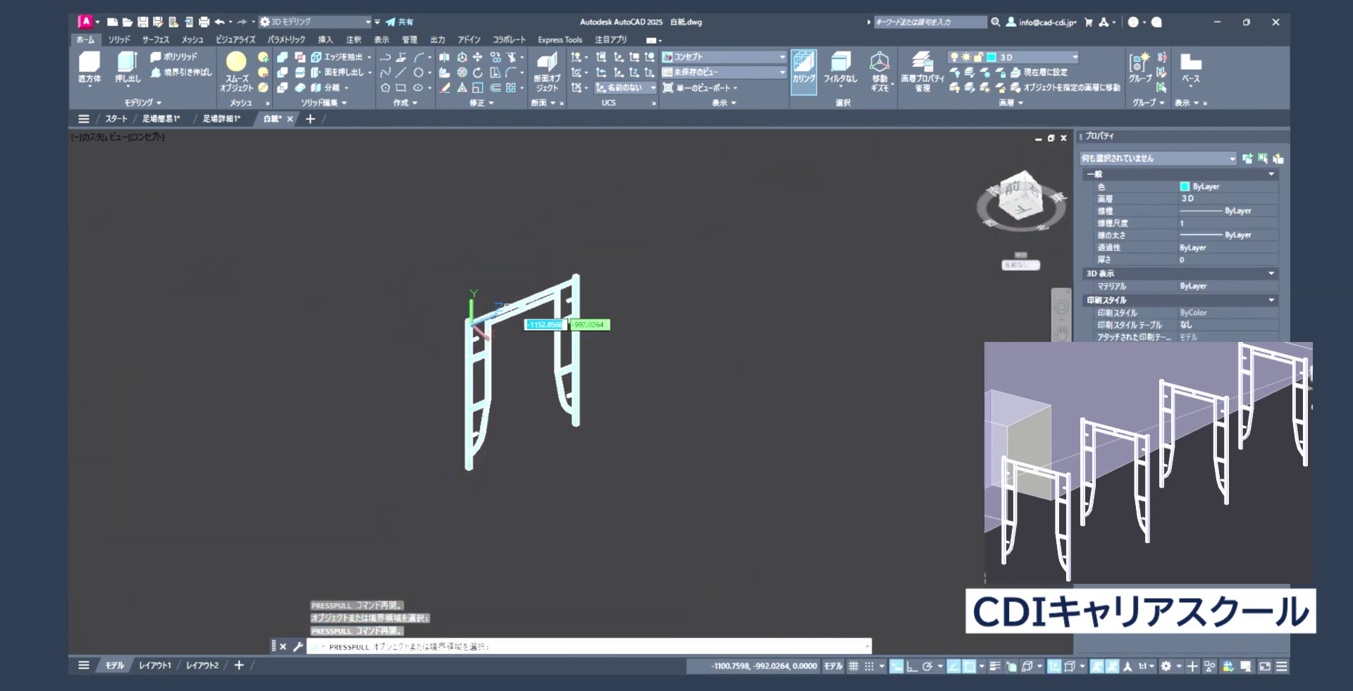
pyautogui.press('Escape')
pyautogui.click(1004, 190)
pyautogui.scroll(3, 428, 421)
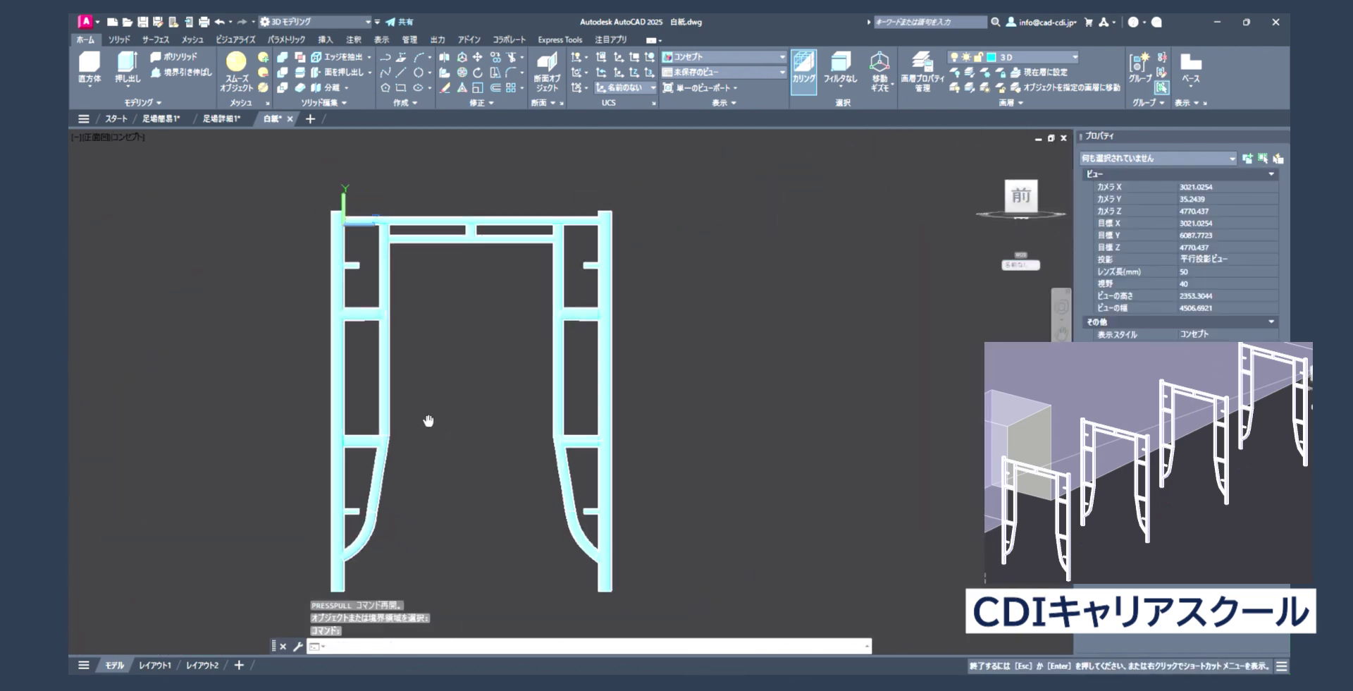
pyautogui.scroll(-2, 428, 420)
pyautogui.scroll(3, 447, 226)
pyautogui.scroll(2, 574, 308)
pyautogui.scroll(-2, 580, 286)
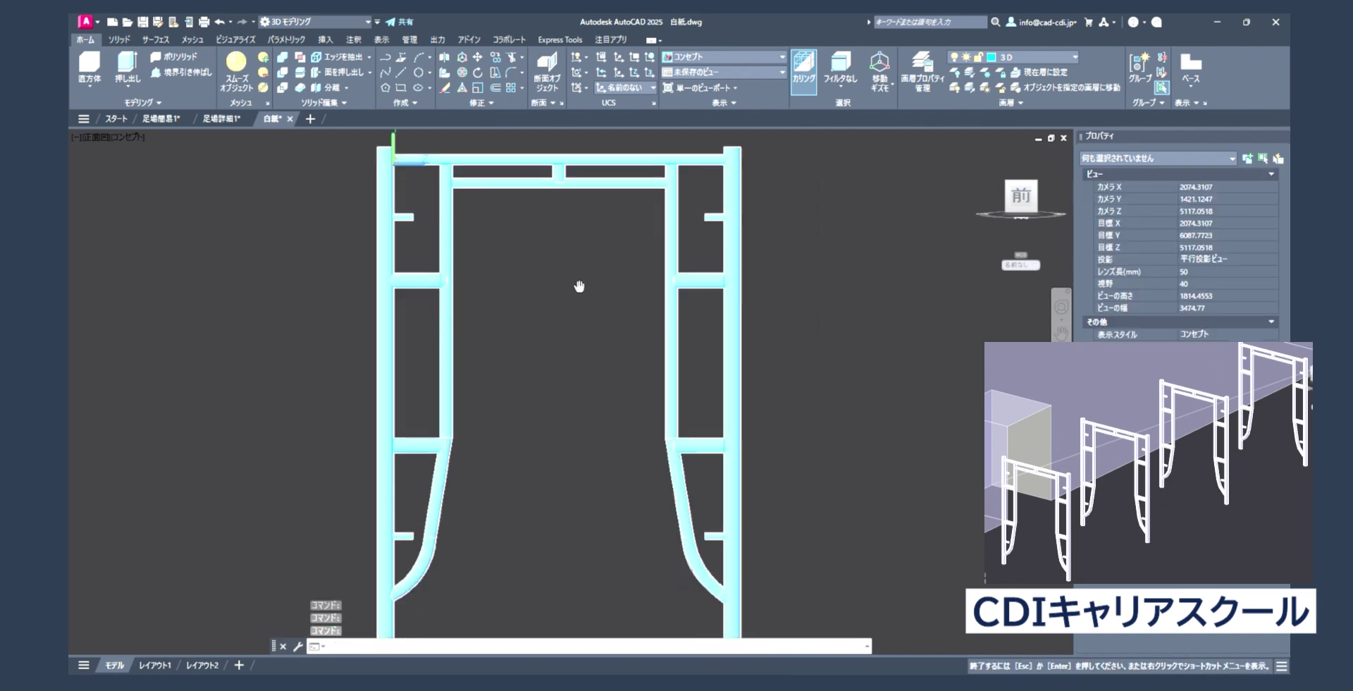
pyautogui.scroll(-1, 580, 286)
# - Change the 3D layer colour to white
pyautogui.click(1015, 57)
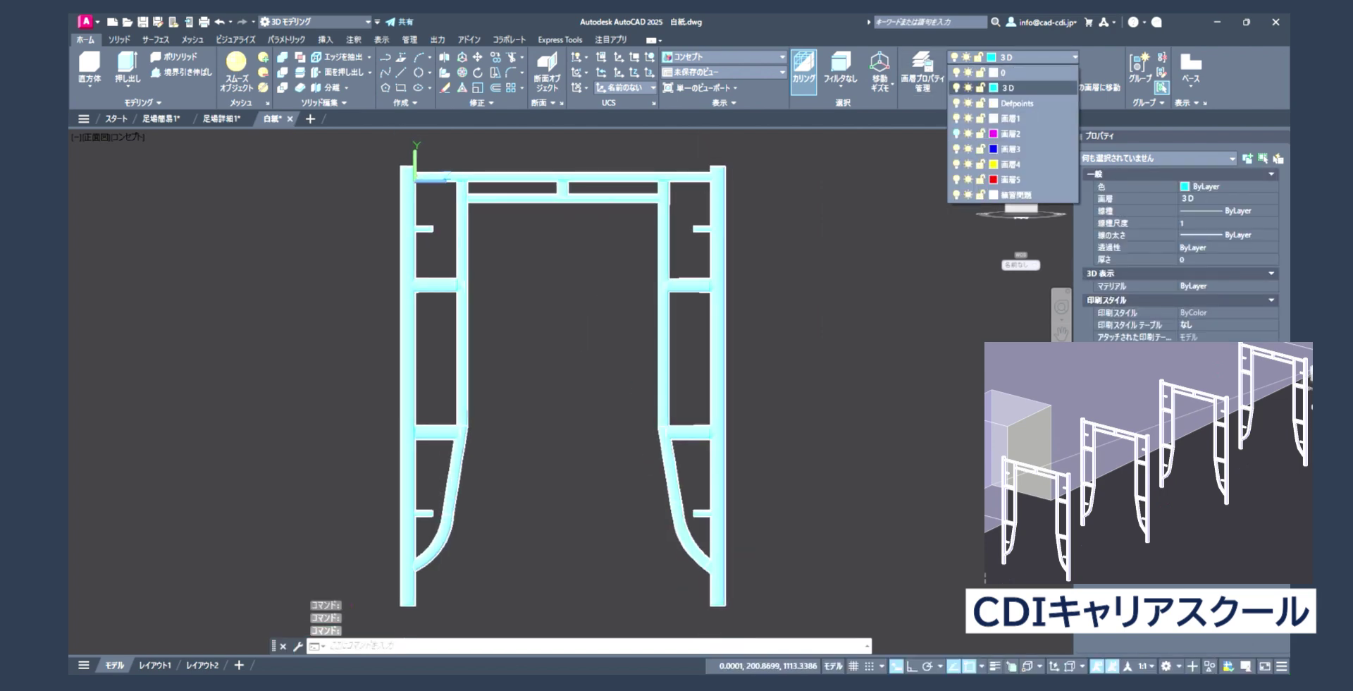
pyautogui.click(993, 88)
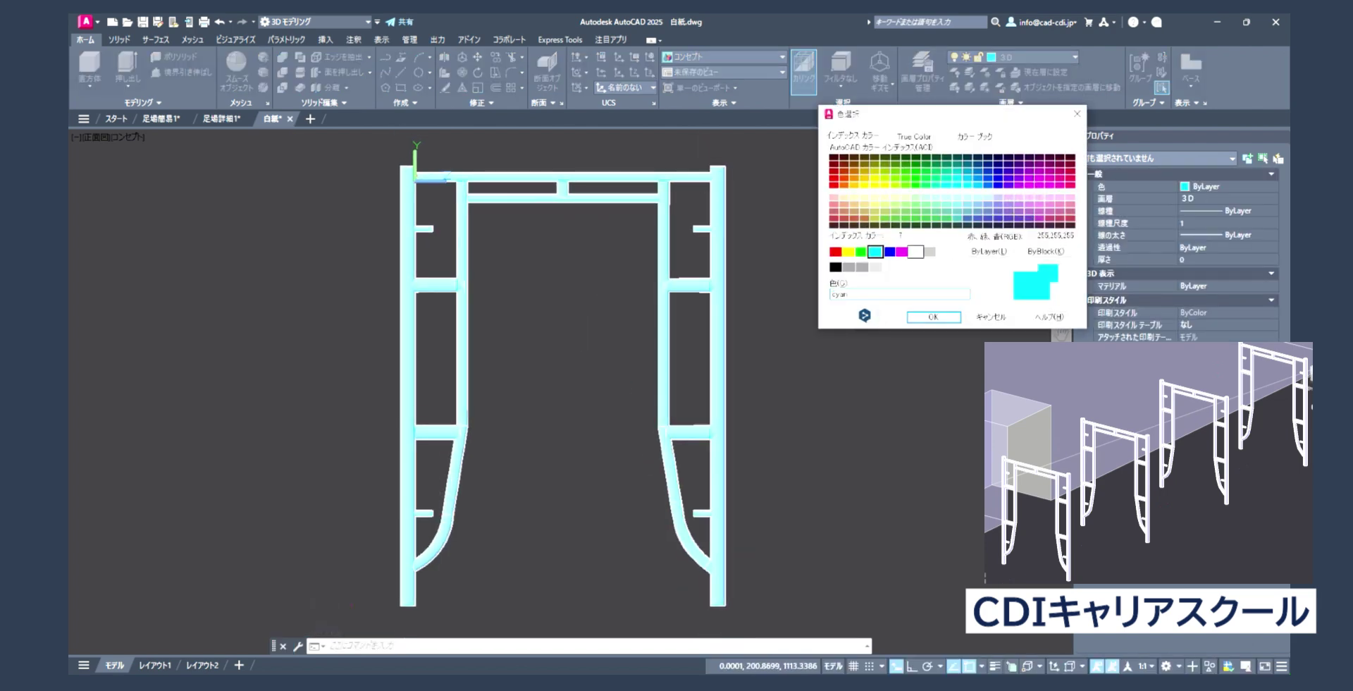
pyautogui.press('Return')
pyautogui.scroll(-2, 694, 373)
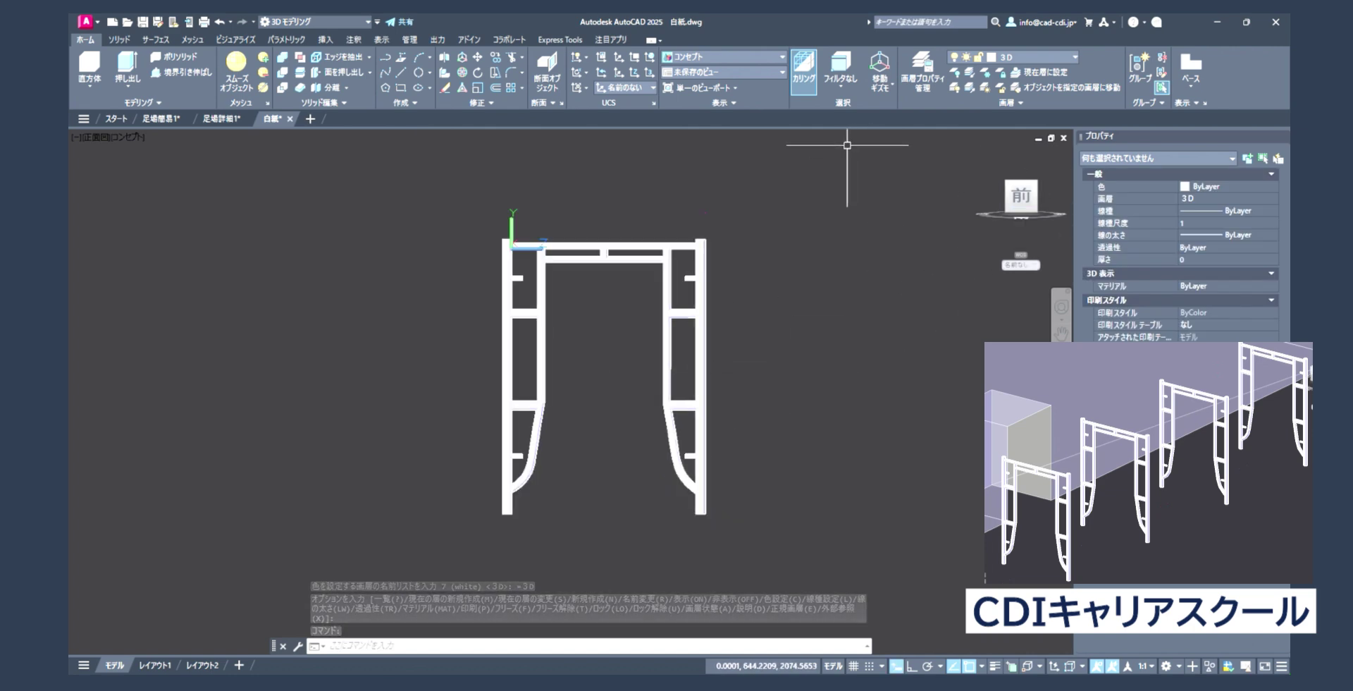
pyautogui.scroll(2, 689, 310)
pyautogui.scroll(-2, 739, 319)
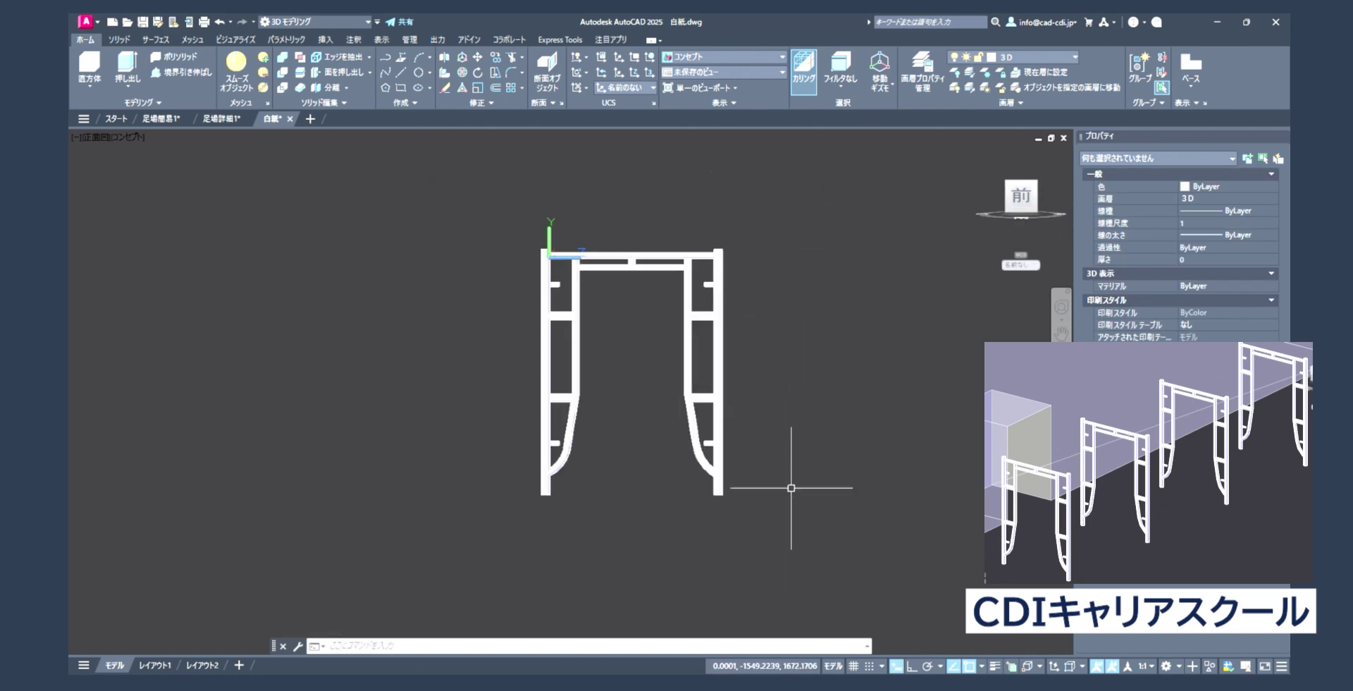
pyautogui.click(792, 519)
# - Combine all 56 scaffold frame objects into one unnamed group and recentre the view
pyautogui.click(446, 205)
pyautogui.rightClick(604, 270)
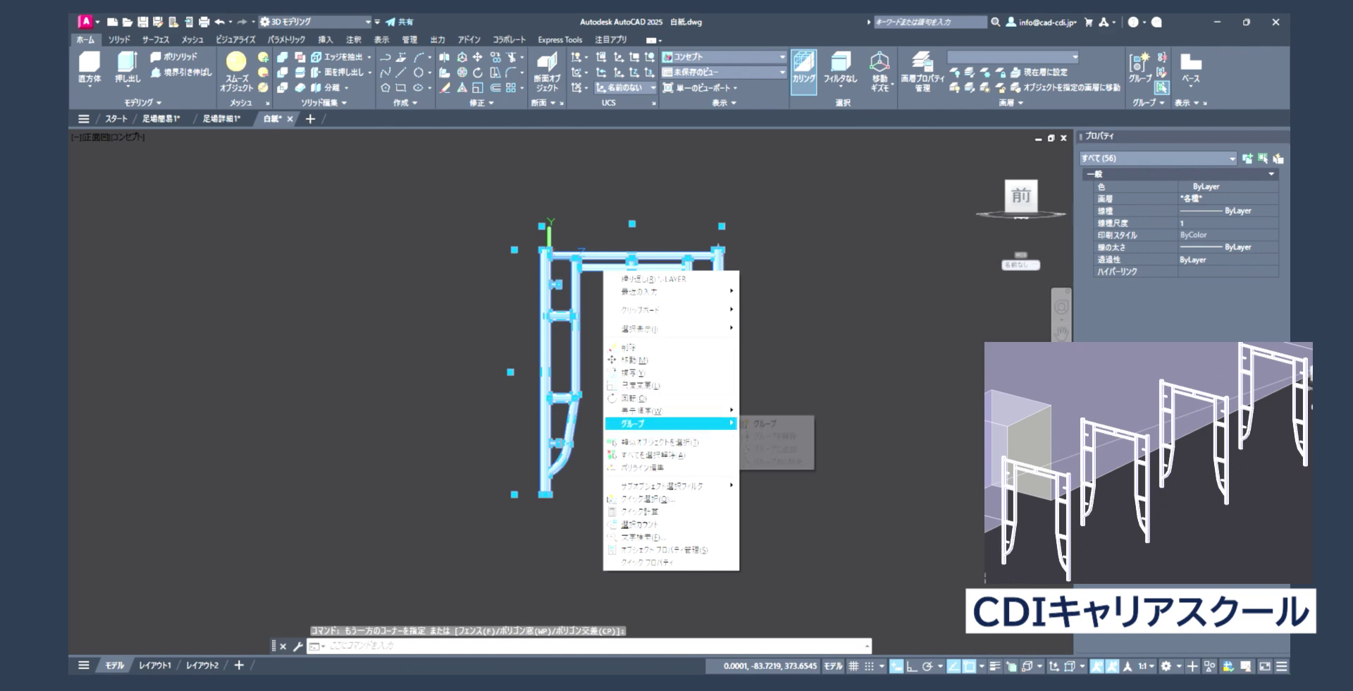
pyautogui.click(775, 423)
pyautogui.moveTo(695, 327); pyautogui.dragTo(623, 324, button='middle')
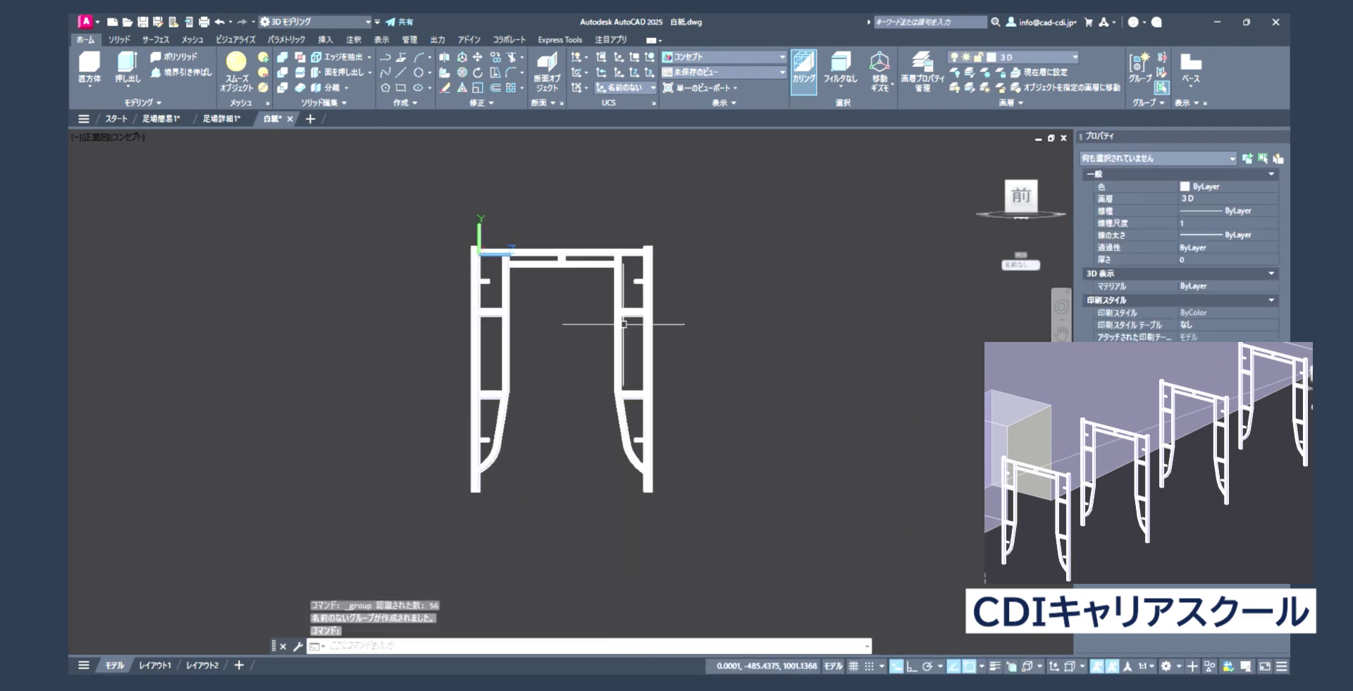
pyautogui.scroll(-5, 526, 259)
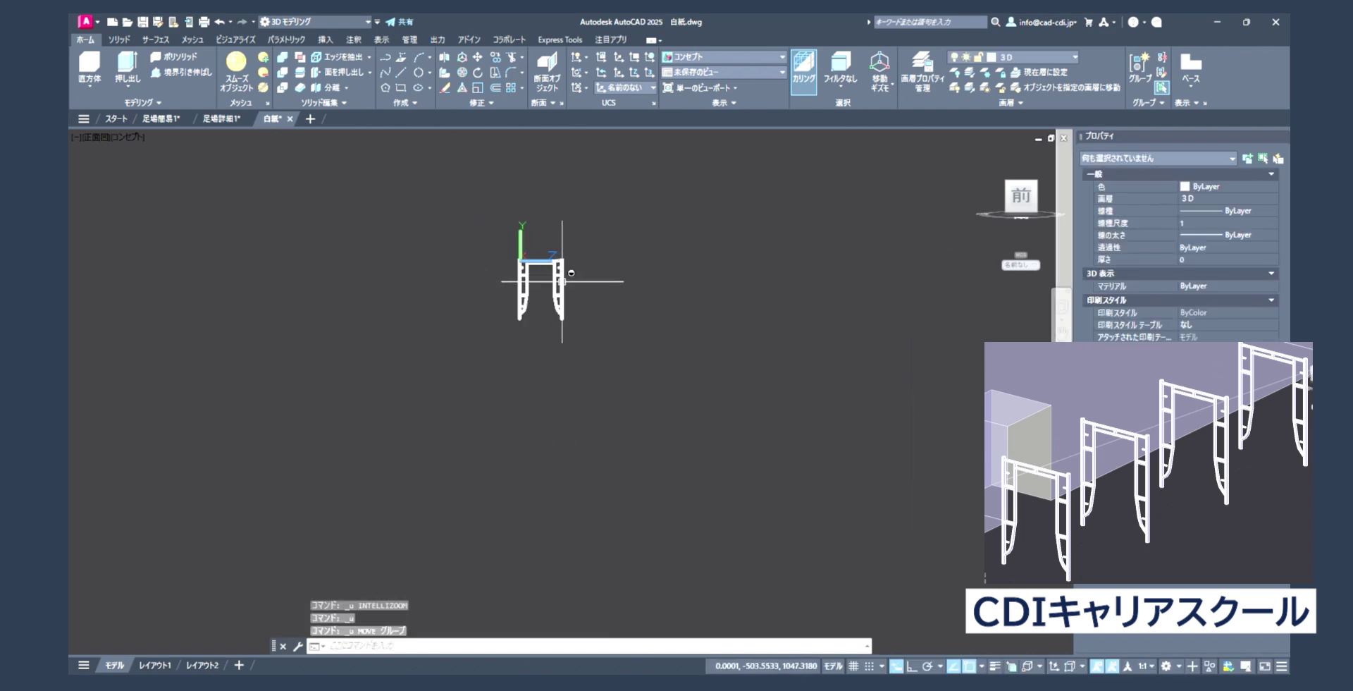
pyautogui.moveTo(564, 283)
pyautogui.mouseDown(button='middle')
pyautogui.moveTo(528, 282)
pyautogui.moveTo(565, 297)
pyautogui.moveTo(515, 282)
pyautogui.mouseUp(button='middle')
pyautogui.scroll(3, 536, 275)
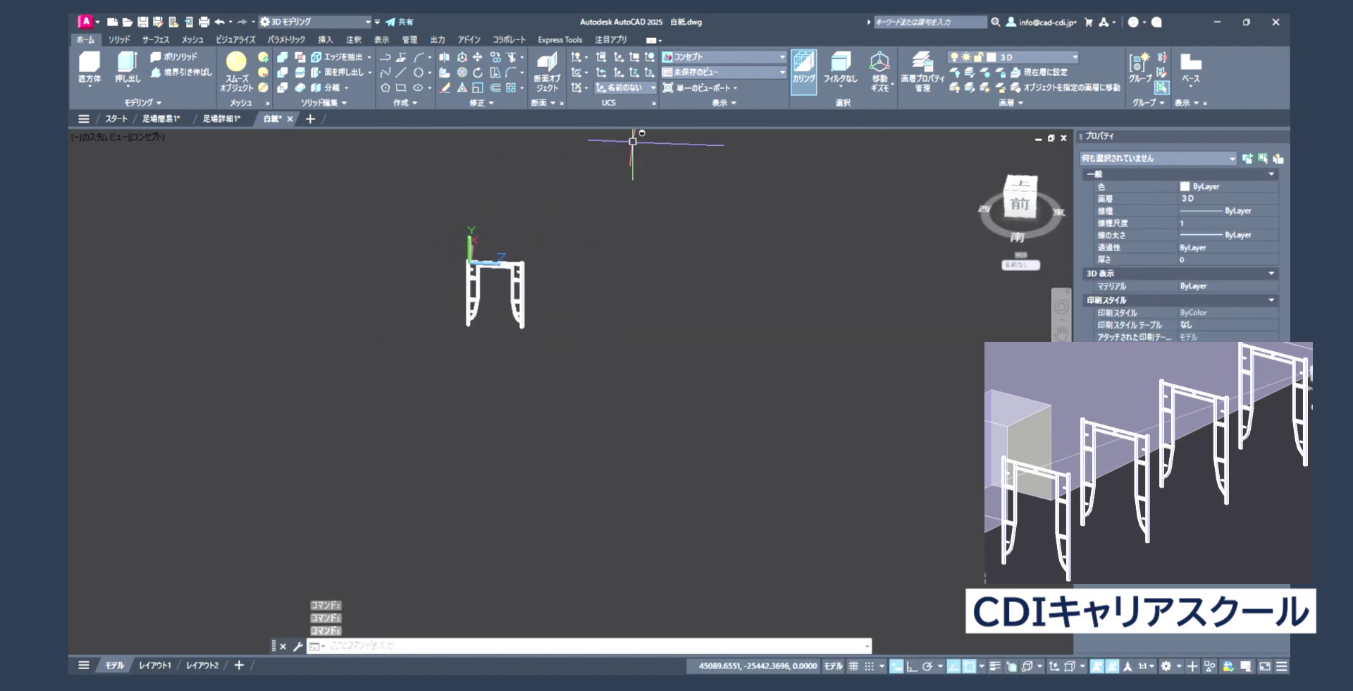
# - Rotate the selected scaffold frame 90 degrees with the Rotate Gizmo
pyautogui.click(879, 83)
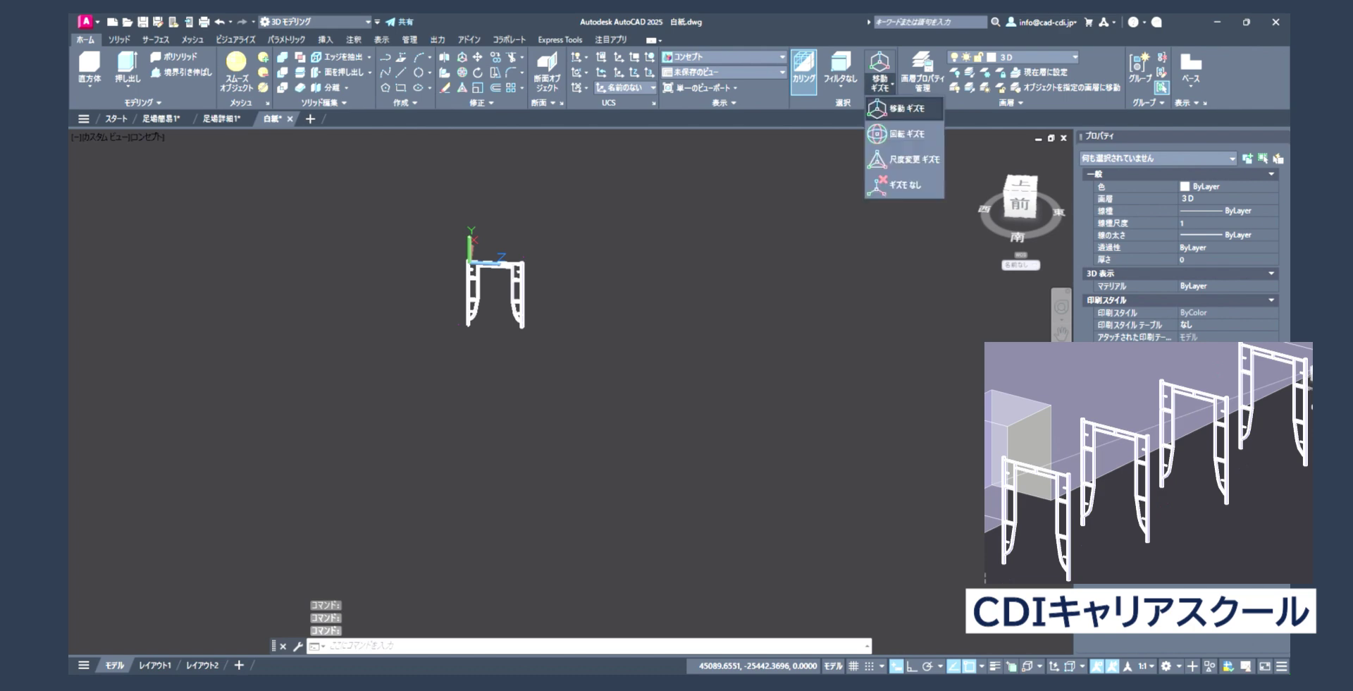
pyautogui.click(906, 134)
pyautogui.moveTo(545, 322); pyautogui.dragTo(423, 205)
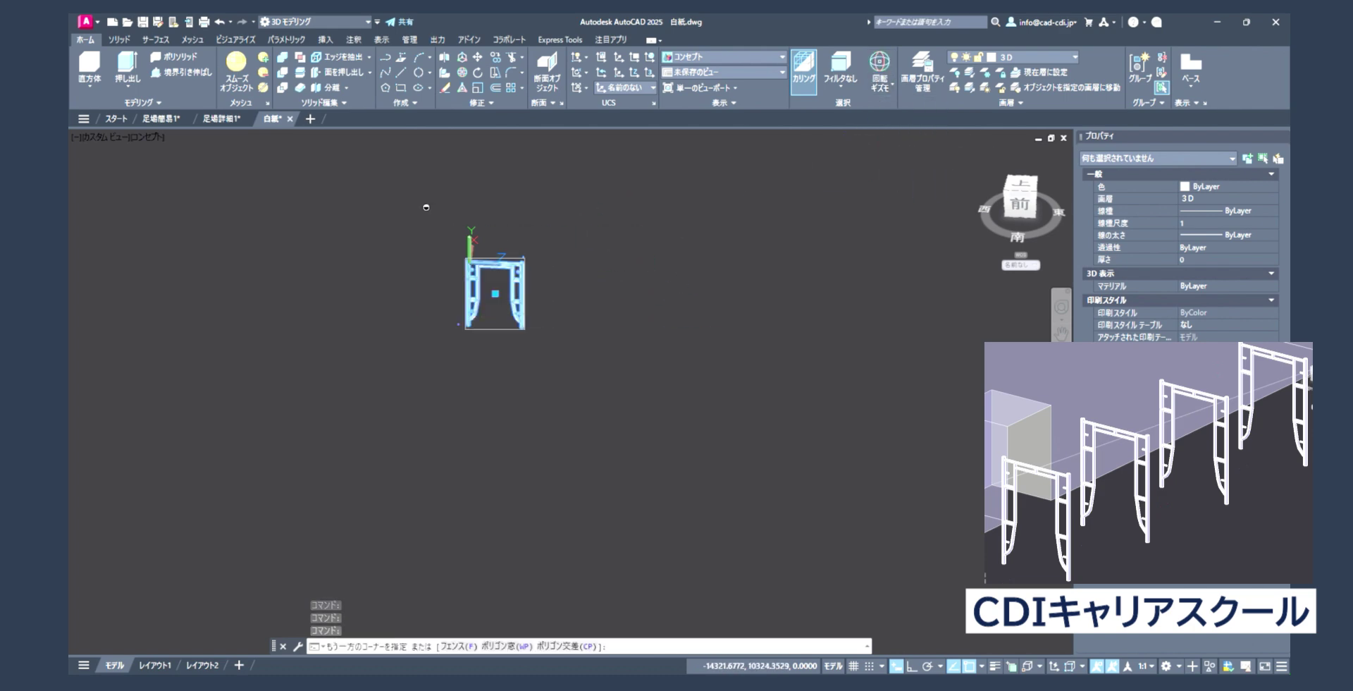
pyautogui.scroll(3, 520, 331)
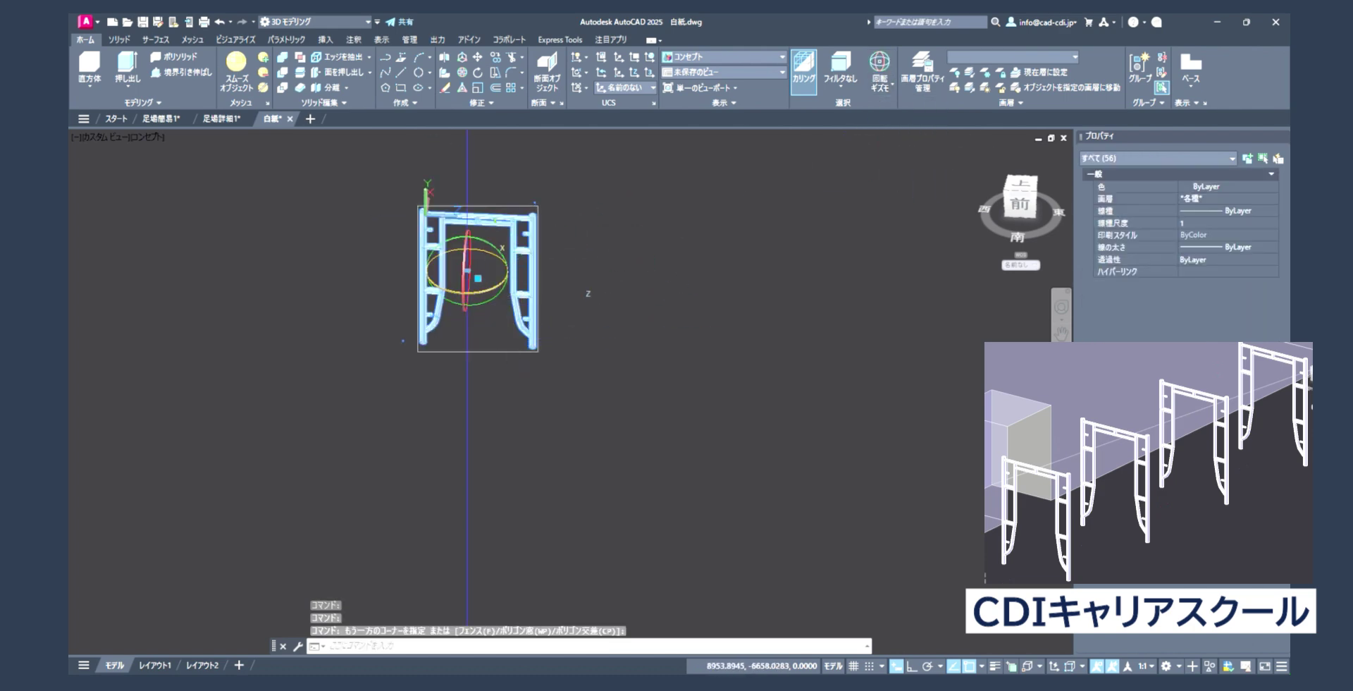
pyautogui.click(505, 278)
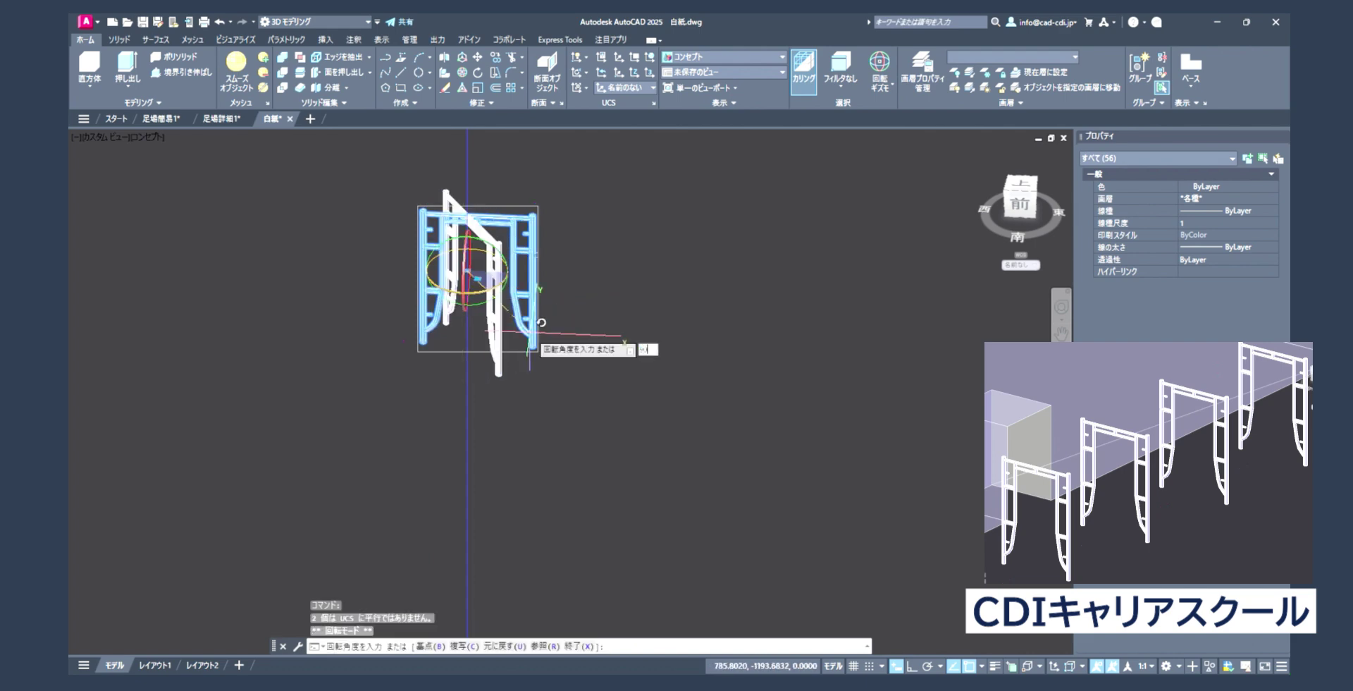
pyautogui.press('Return')
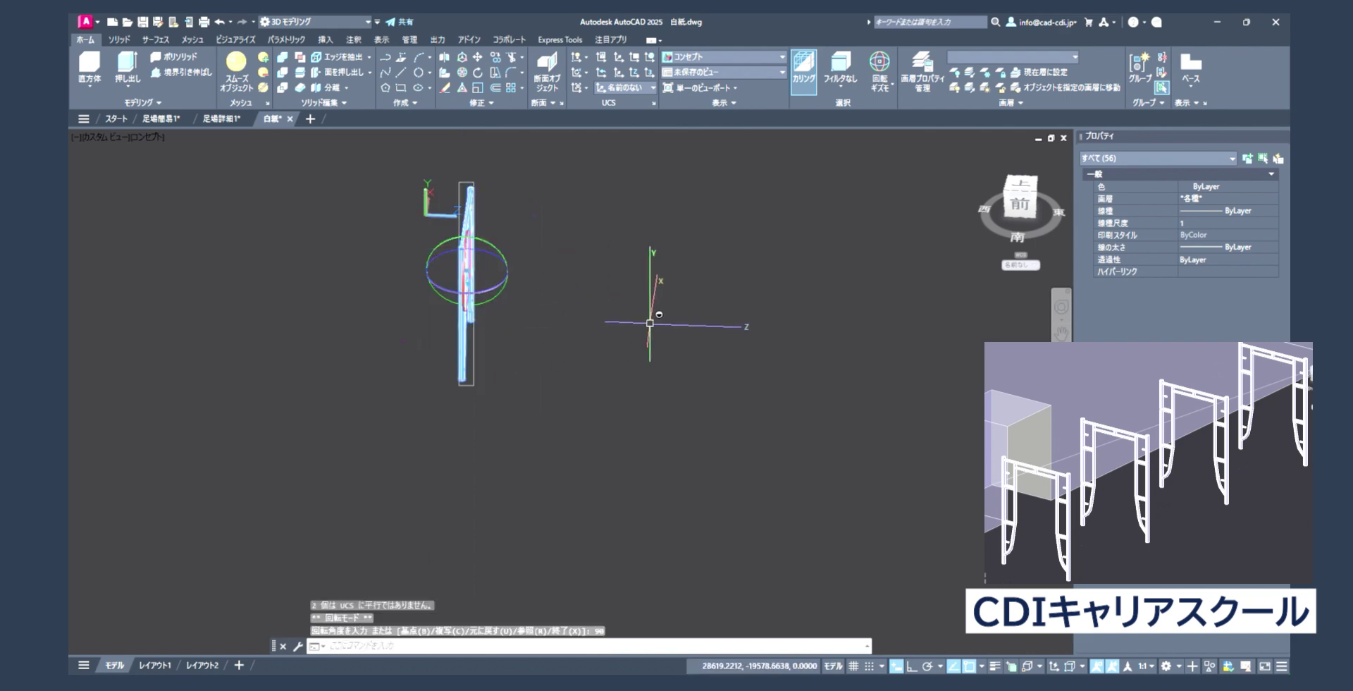
pyautogui.press('Escape')
# - Pan and orbit to view the upright frame beside the building box
pyautogui.scroll(2, 439, 234)
pyautogui.scroll(-3, 376, 509)
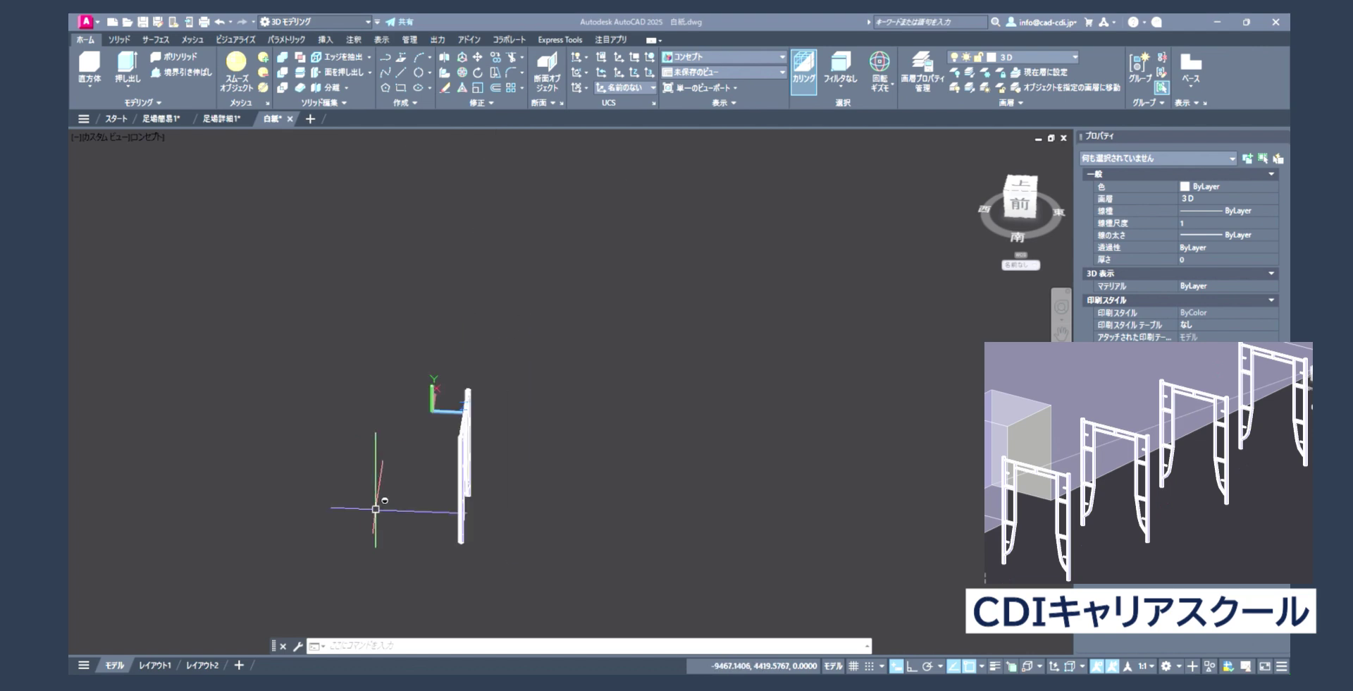
pyautogui.scroll(-2, 376, 508)
pyautogui.moveTo(357, 395); pyautogui.dragTo(476, 380, button='middle')
pyautogui.scroll(2, 477, 379)
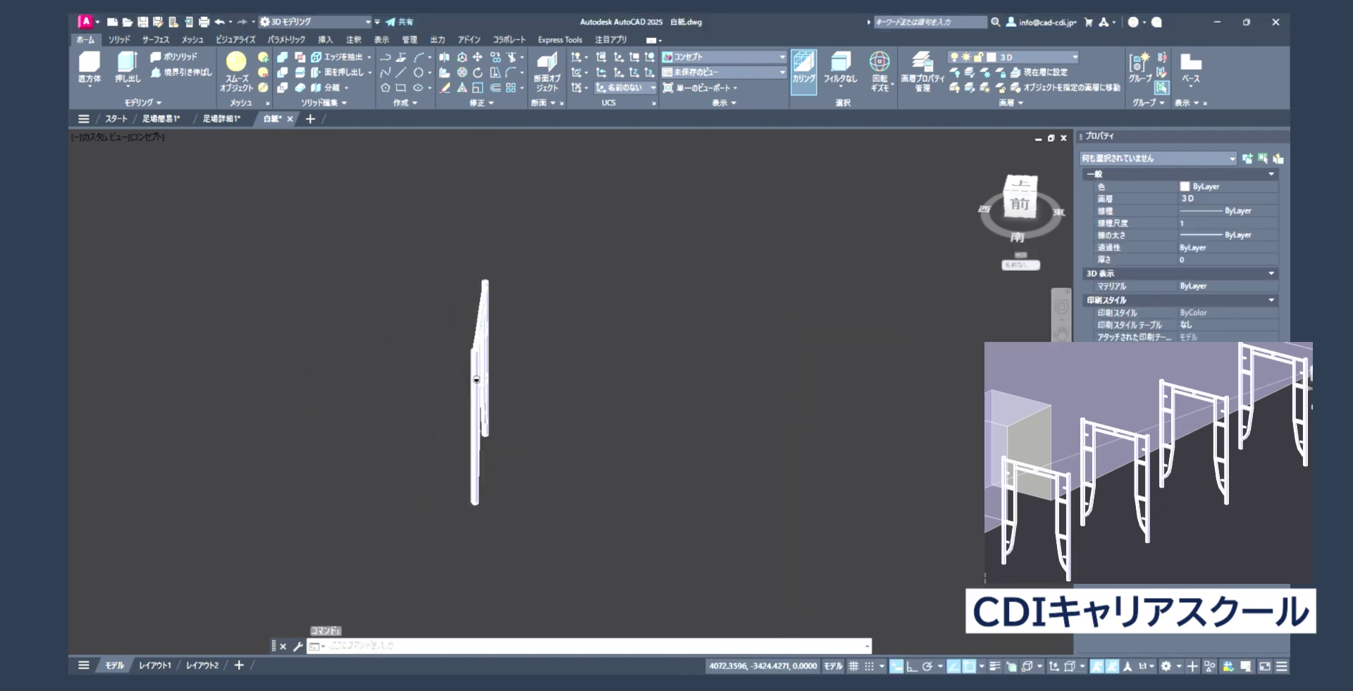
pyautogui.moveTo(659, 338)
pyautogui.keyDown('shift'); pyautogui.mouseDown(button='middle')
pyautogui.moveTo(755, 380)
pyautogui.moveTo(564, 356)
pyautogui.moveTo(531, 377)
pyautogui.moveTo(734, 305)
pyautogui.moveTo(680, 298)
pyautogui.mouseUp(button='middle'); pyautogui.keyUp('shift')
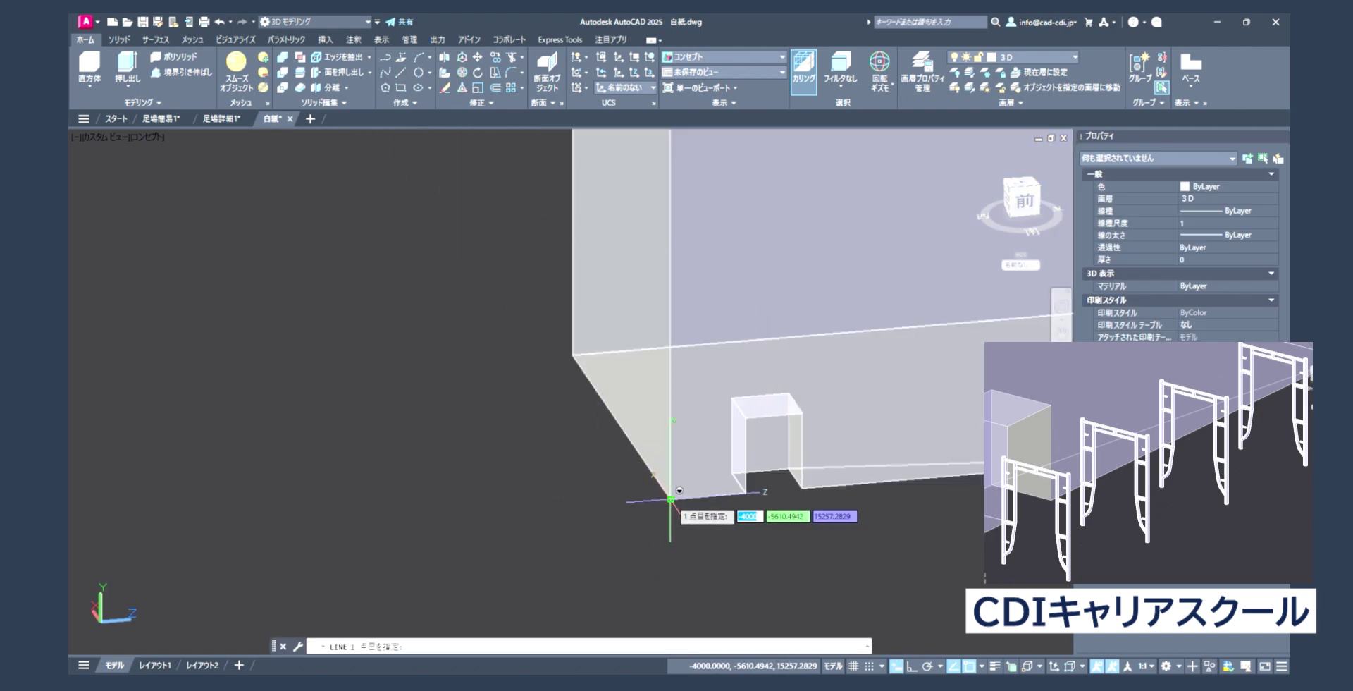
# - Draw a 1000-long Ortho guide line from the box's bottom corner
pyautogui.click(670, 498)
pyautogui.press('F8')
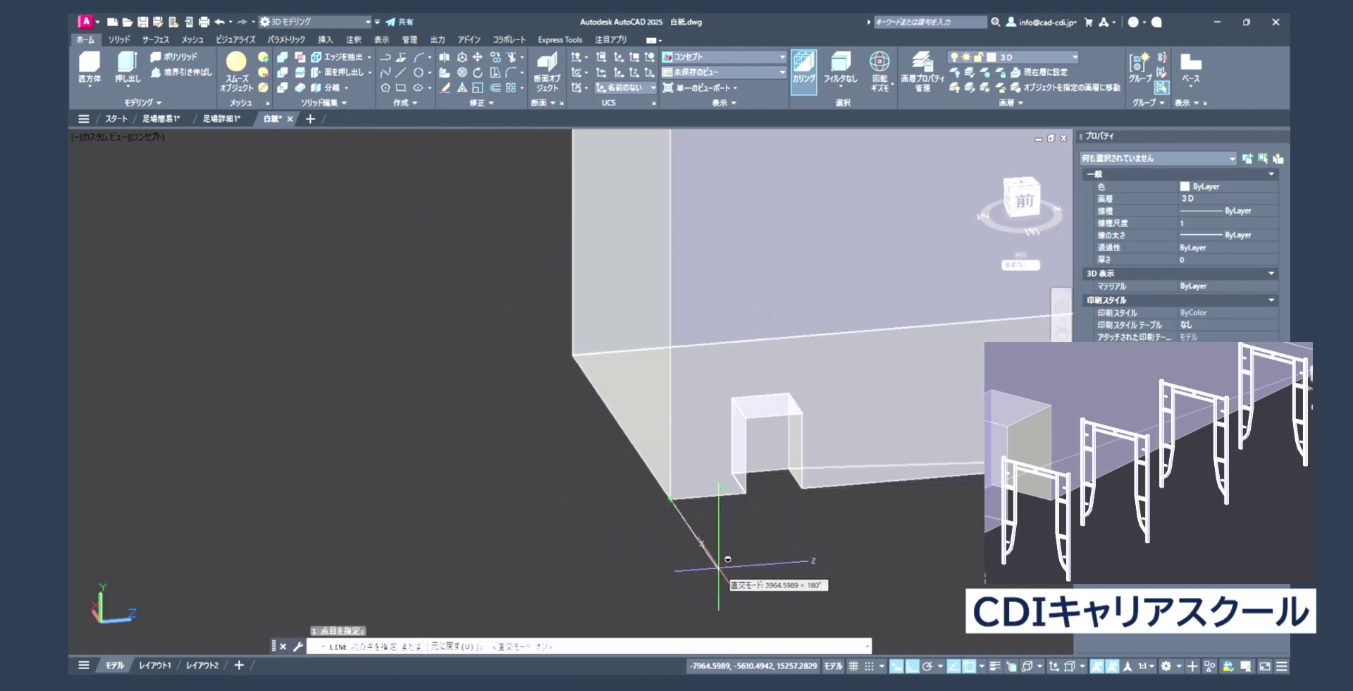
pyautogui.write('1000')
pyautogui.press('Return')
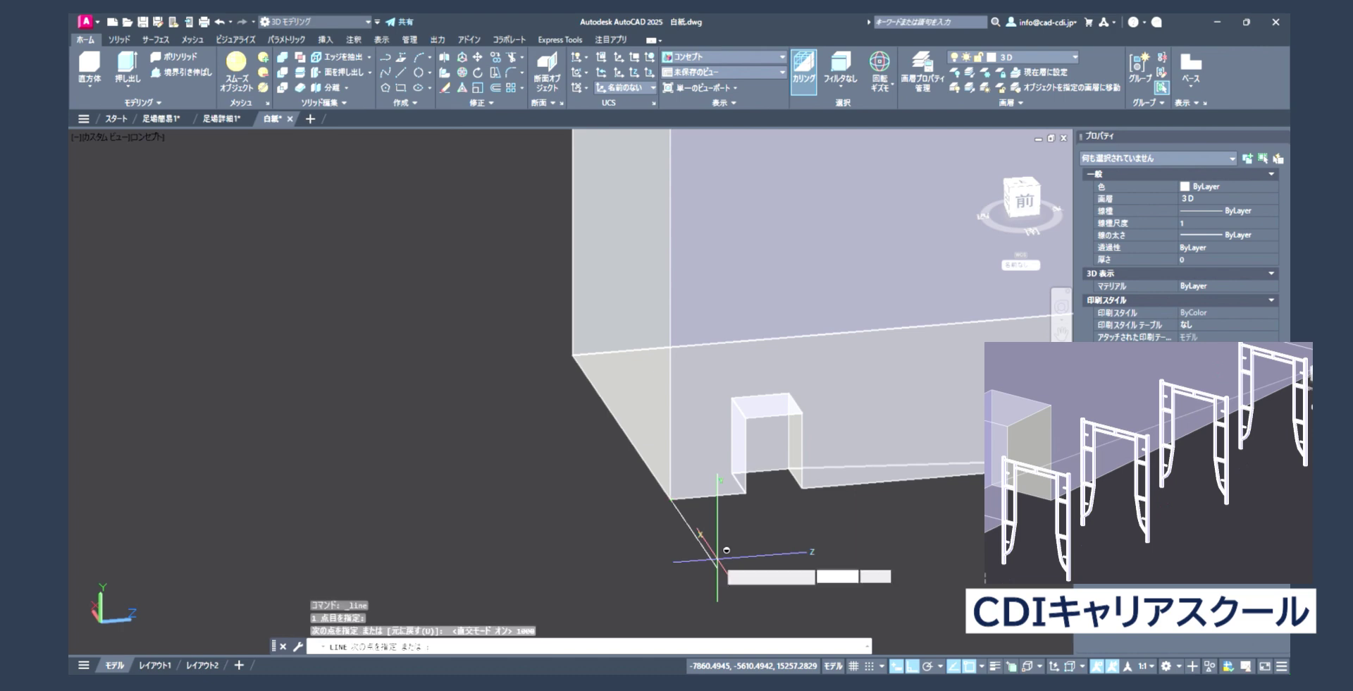
pyautogui.press('Return')
pyautogui.scroll(-3, 393, 562)
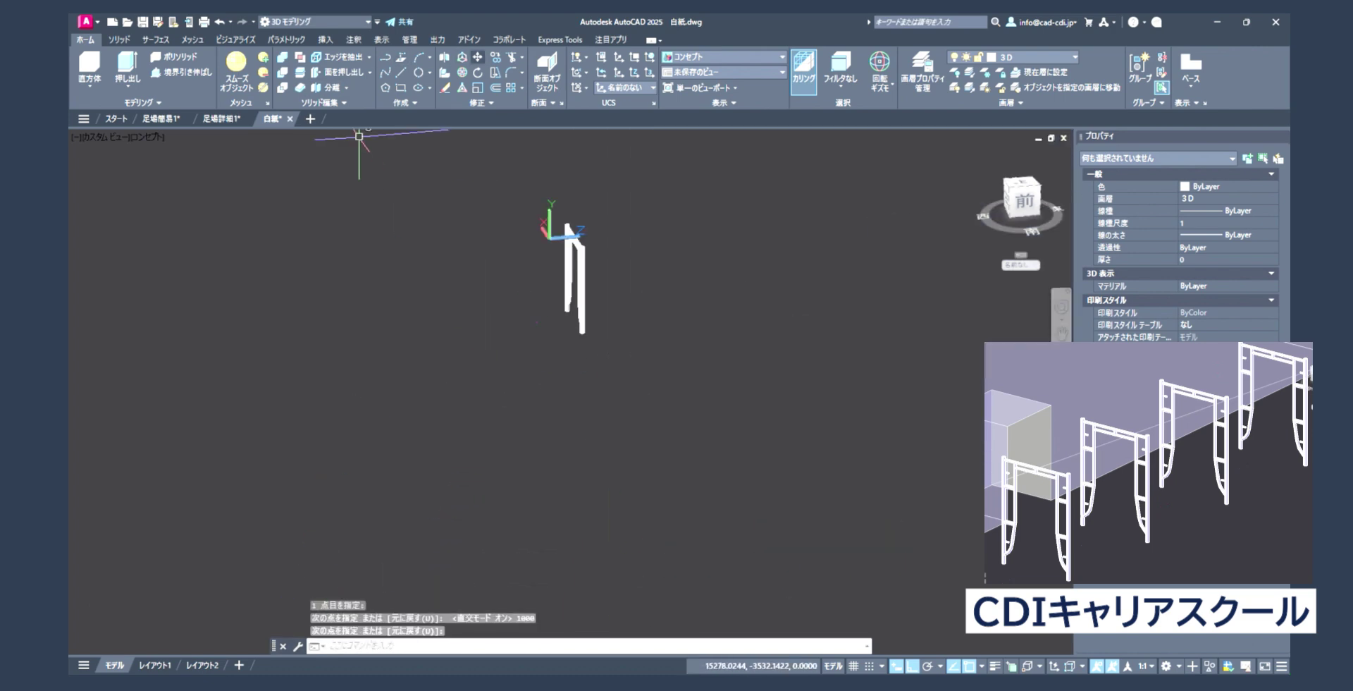
# - Move the whole scaffold frame from its pipe base to the guide line's end
pyautogui.press('m')
pyautogui.press('Return')
pyautogui.moveTo(522, 204); pyautogui.dragTo(698, 380)
pyautogui.press('Return')
pyautogui.keyDown('shift'); pyautogui.moveTo(573, 377); pyautogui.dragTo(557, 317, button='middle'); pyautogui.keyUp('shift')
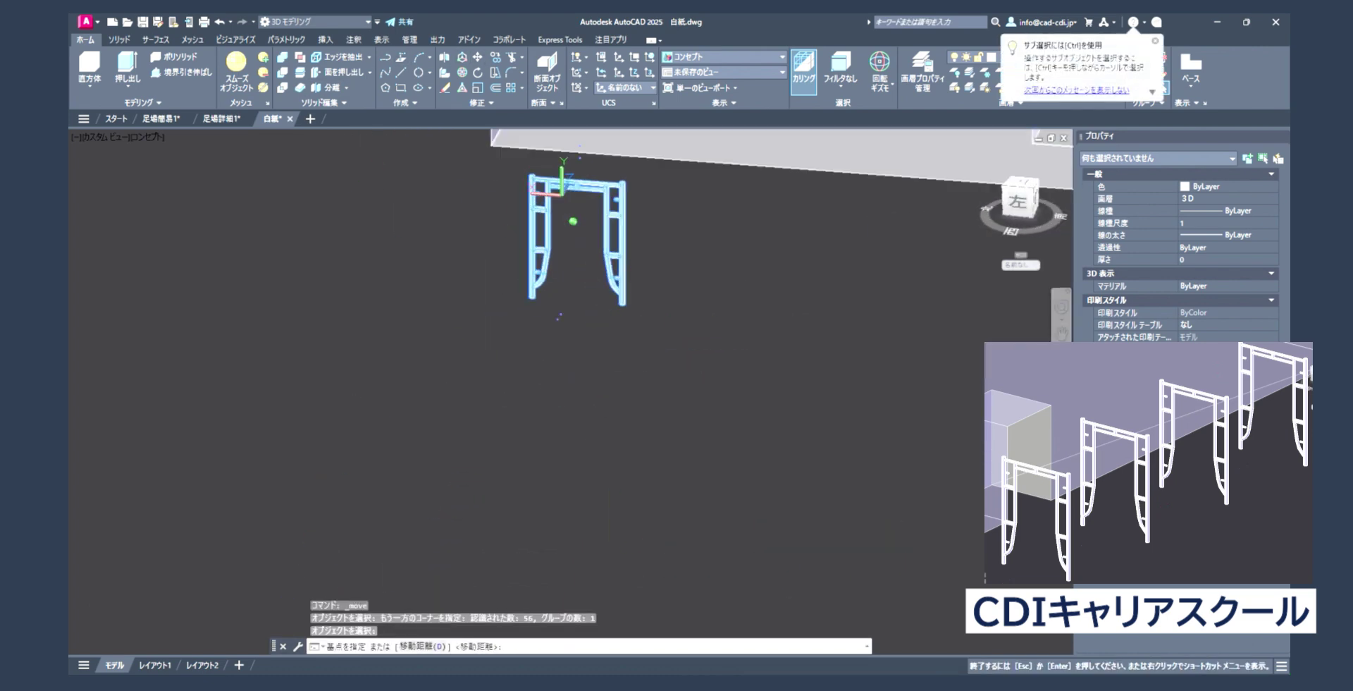
pyautogui.scroll(5, 559, 316)
pyautogui.click(460, 262)
pyautogui.scroll(-3, 606, 301)
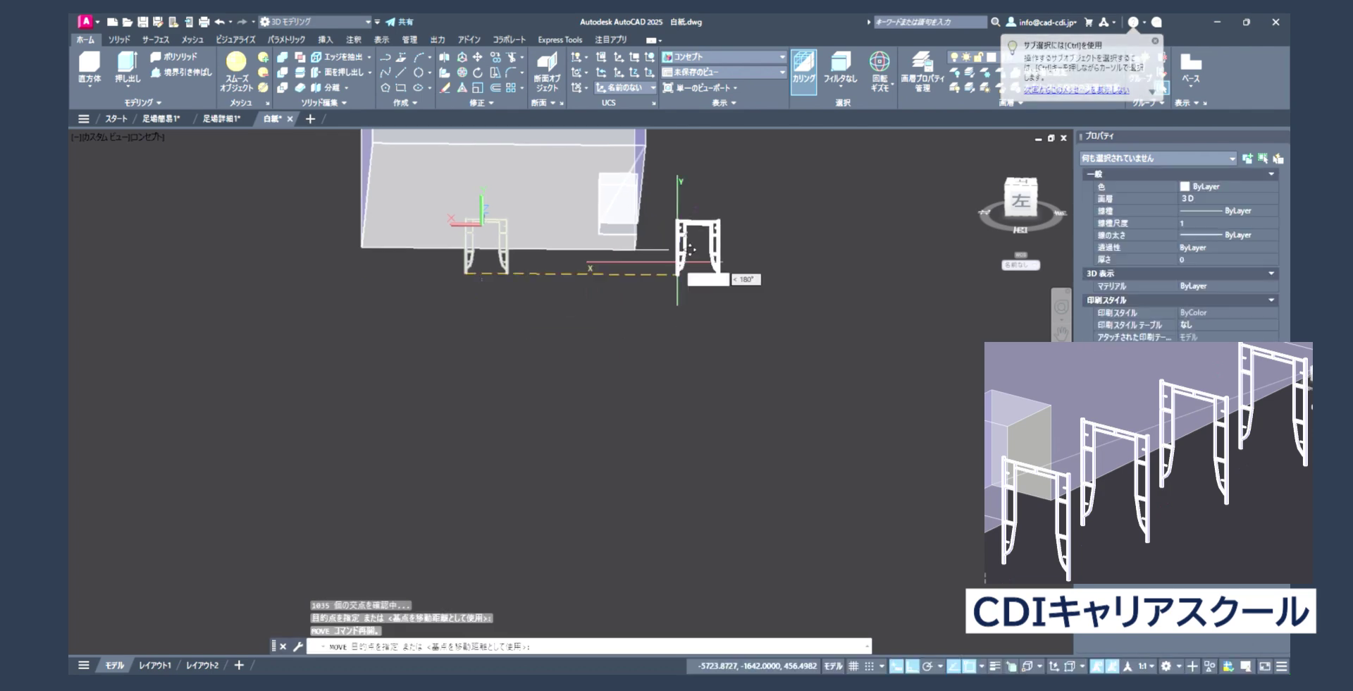
pyautogui.scroll(4, 698, 286)
pyautogui.click(603, 250)
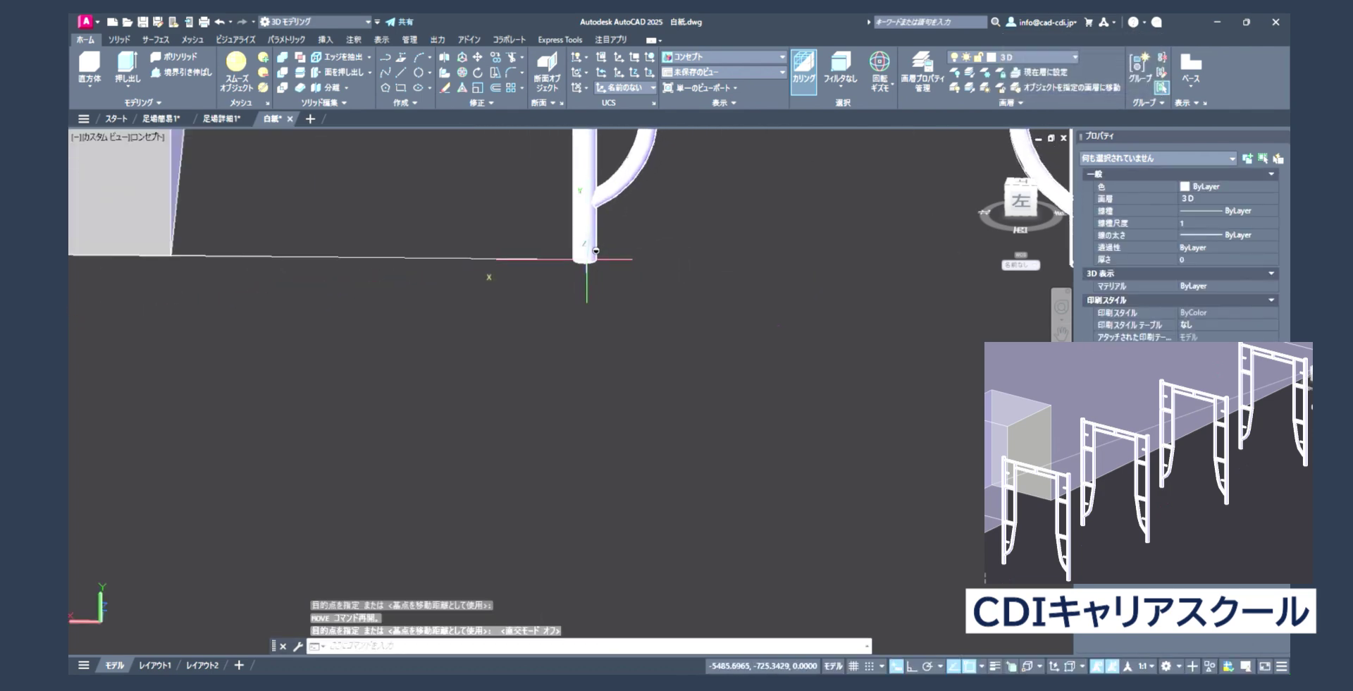
# - Delete the guide line and orbit to view the frame against the box
pyautogui.click(493, 255)
pyautogui.press('Delete')
pyautogui.scroll(-2, 497, 253)
pyautogui.moveTo(613, 317)
pyautogui.keyDown('shift'); pyautogui.mouseDown(button='middle')
pyautogui.moveTo(514, 341)
pyautogui.moveTo(604, 293)
pyautogui.mouseUp(button='middle'); pyautogui.keyUp('shift')
pyautogui.scroll(2, 502, 371)
pyautogui.scroll(-2, 501, 371)
pyautogui.keyDown('shift'); pyautogui.moveTo(502, 371); pyautogui.dragTo(508, 357, button='middle'); pyautogui.keyUp('shift')
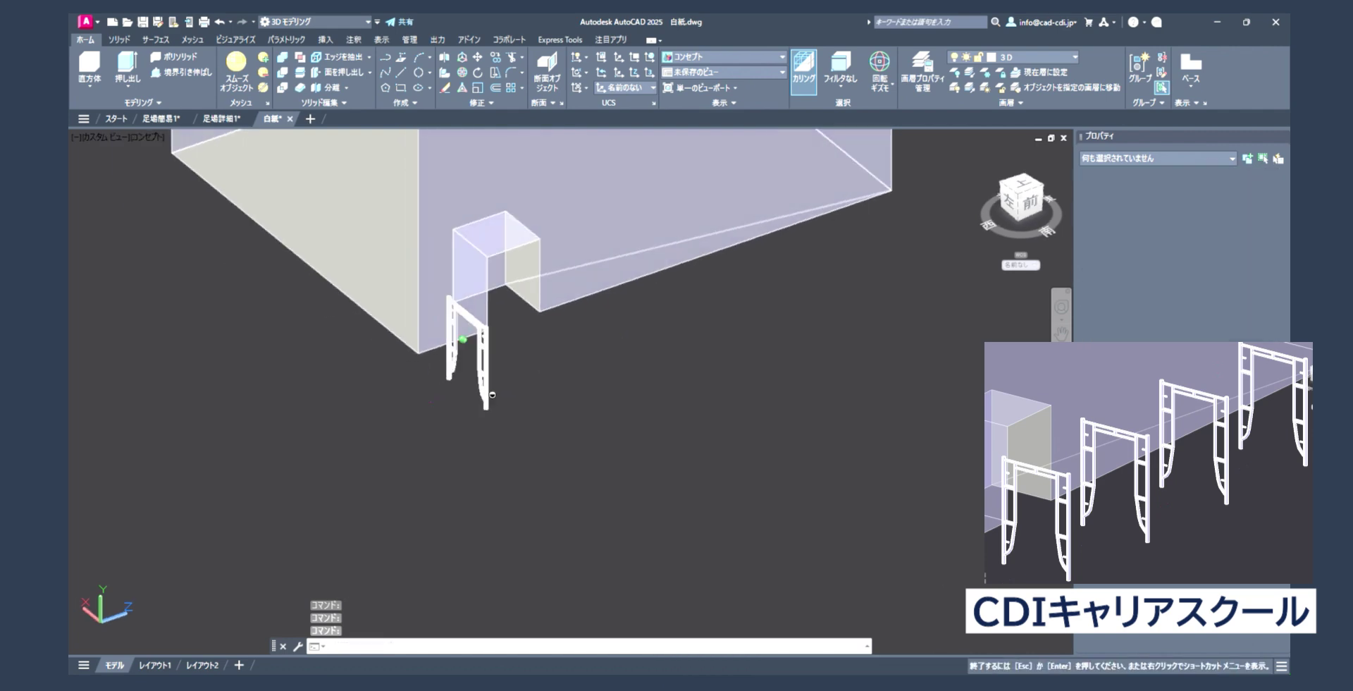
pyautogui.scroll(2, 508, 356)
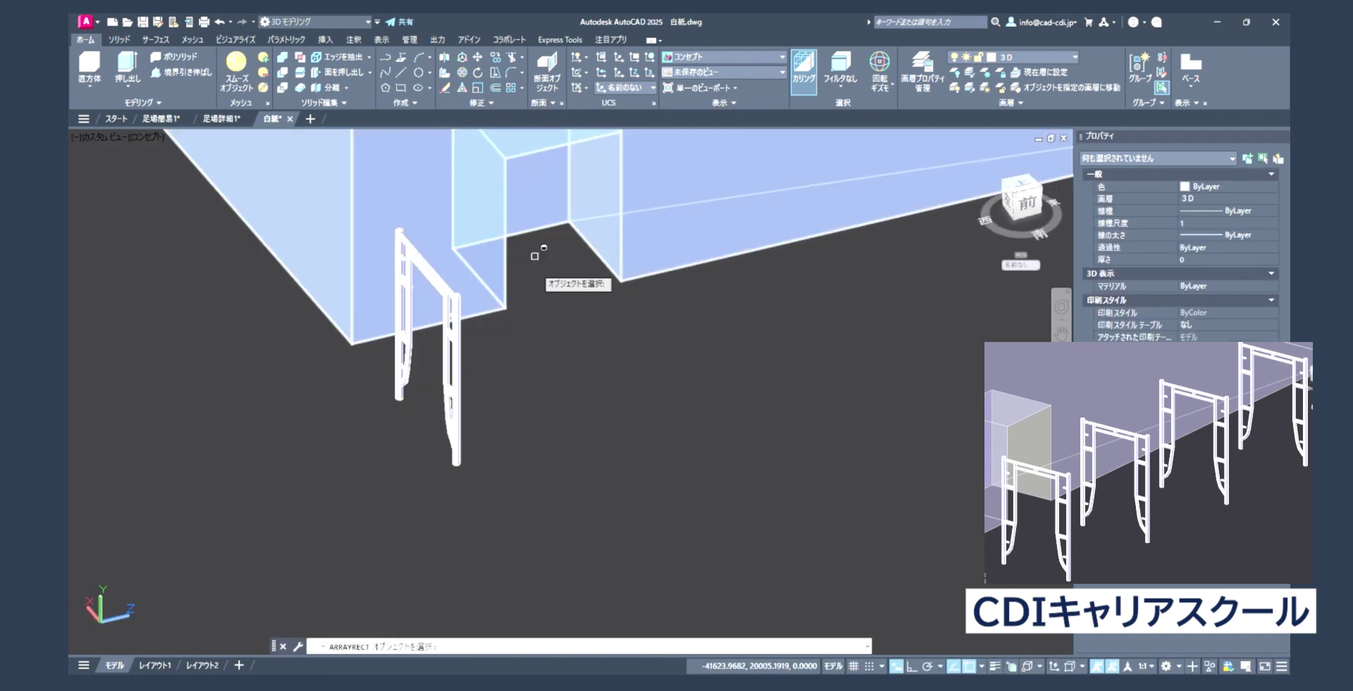
# - Rectangular-array the frame with 1 column, 1 row and 6 levels spaced 2000 apart
pyautogui.click(482, 405)
pyautogui.click(434, 370)
pyautogui.press('Return')
pyautogui.scroll(-2, 437, 381)
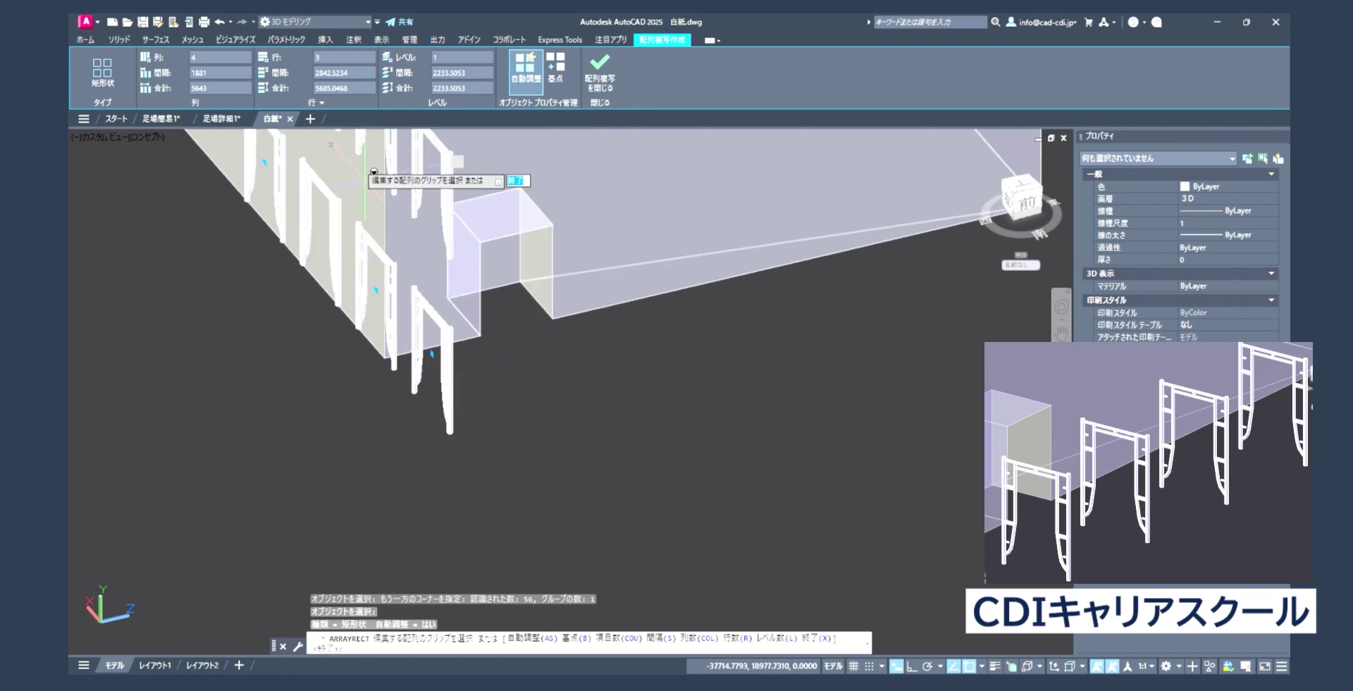
pyautogui.press('Return')
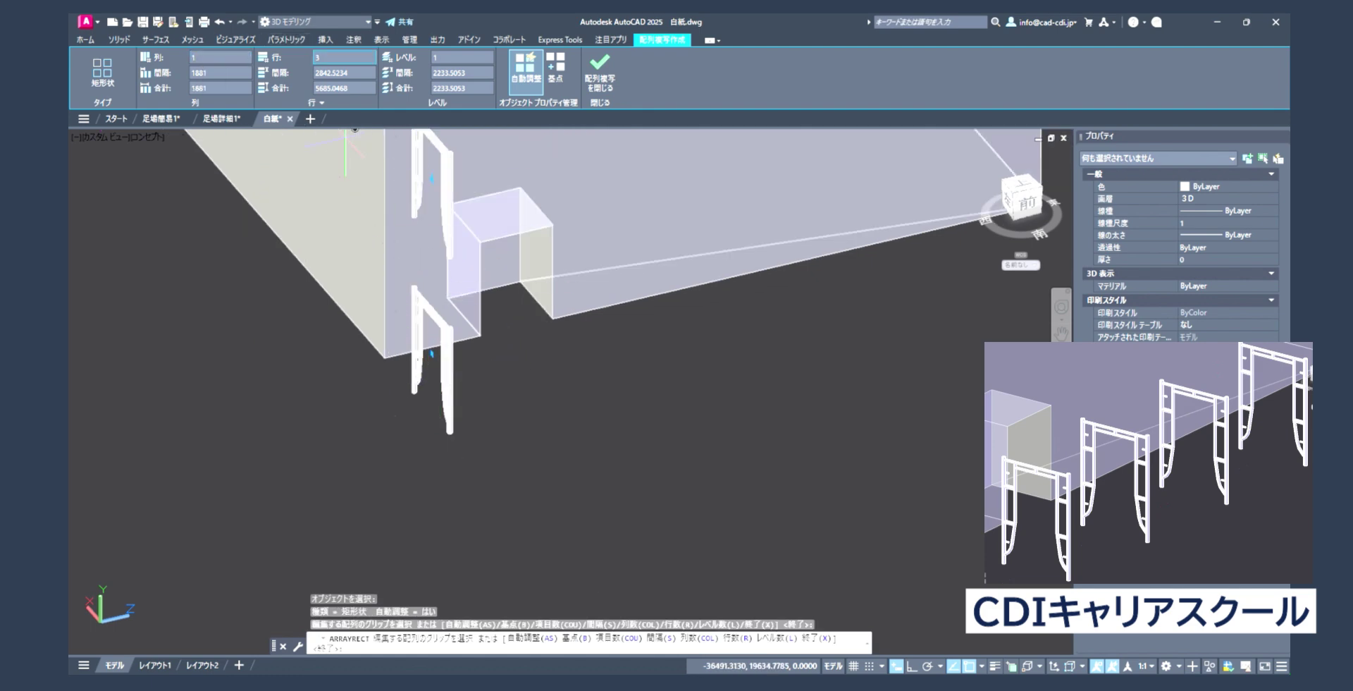
pyautogui.write('1')
pyautogui.press('Return')
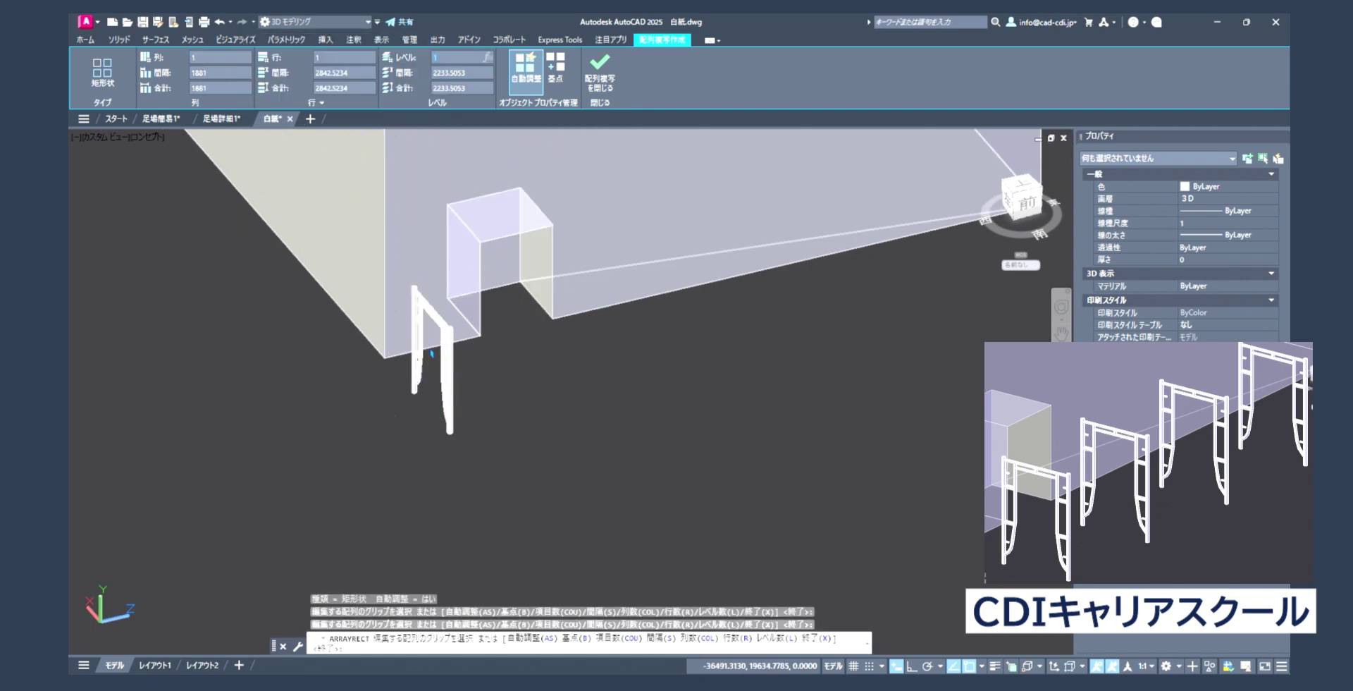
pyautogui.write('5')
pyautogui.press('Return')
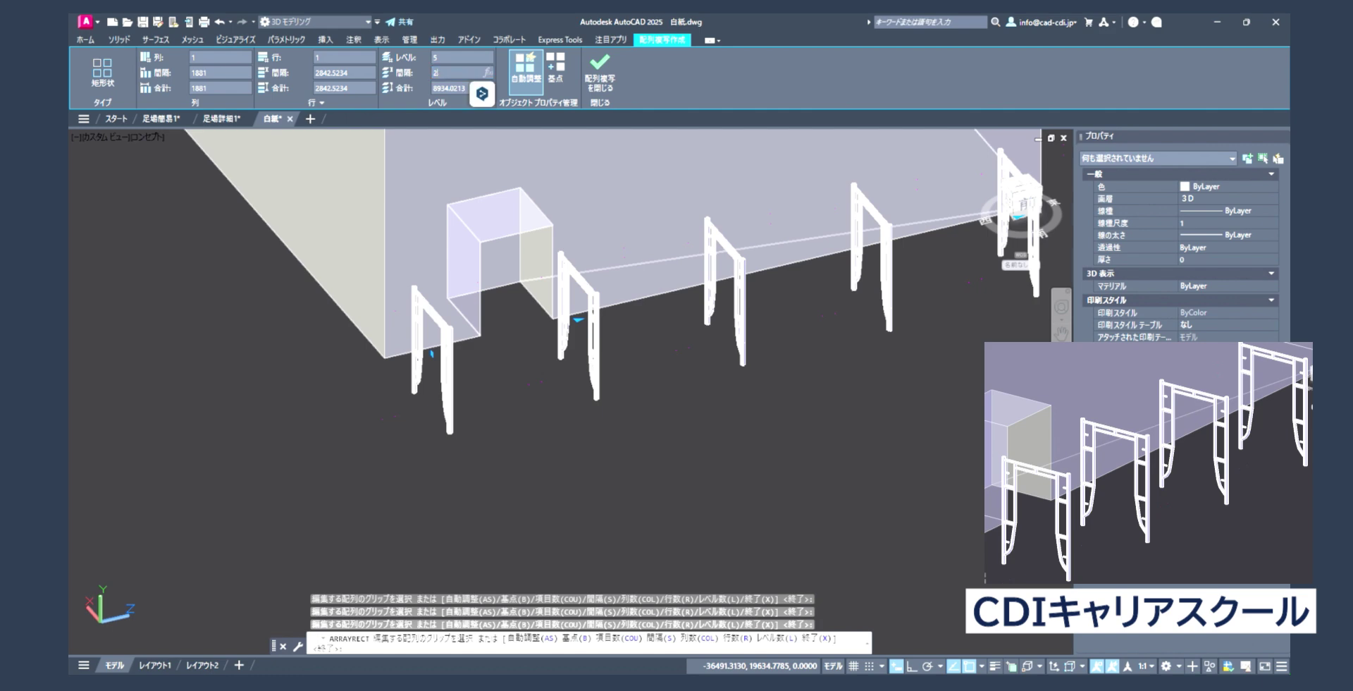
pyautogui.write('000')
pyautogui.press('Return')
# - Close the array and bring the whole row of six frames into view
pyautogui.scroll(-3, 644, 221)
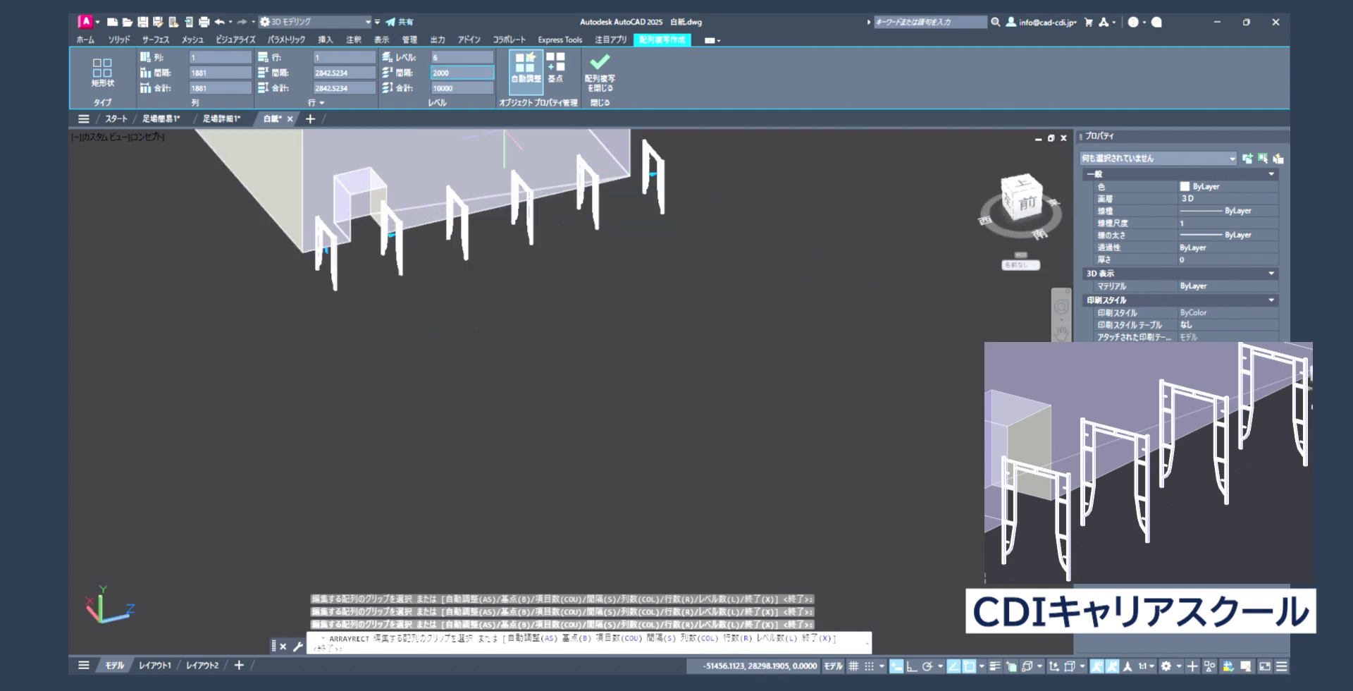
pyautogui.press('Return')
pyautogui.scroll(3, 574, 227)
pyautogui.moveTo(573, 292)
pyautogui.mouseDown(button='middle')
pyautogui.moveTo(519, 356)
pyautogui.moveTo(606, 479)
pyautogui.mouseUp(button='middle')
pyautogui.scroll(2, 573, 351)
pyautogui.scroll(-2, 573, 350)
pyautogui.scroll(-2, 573, 350)
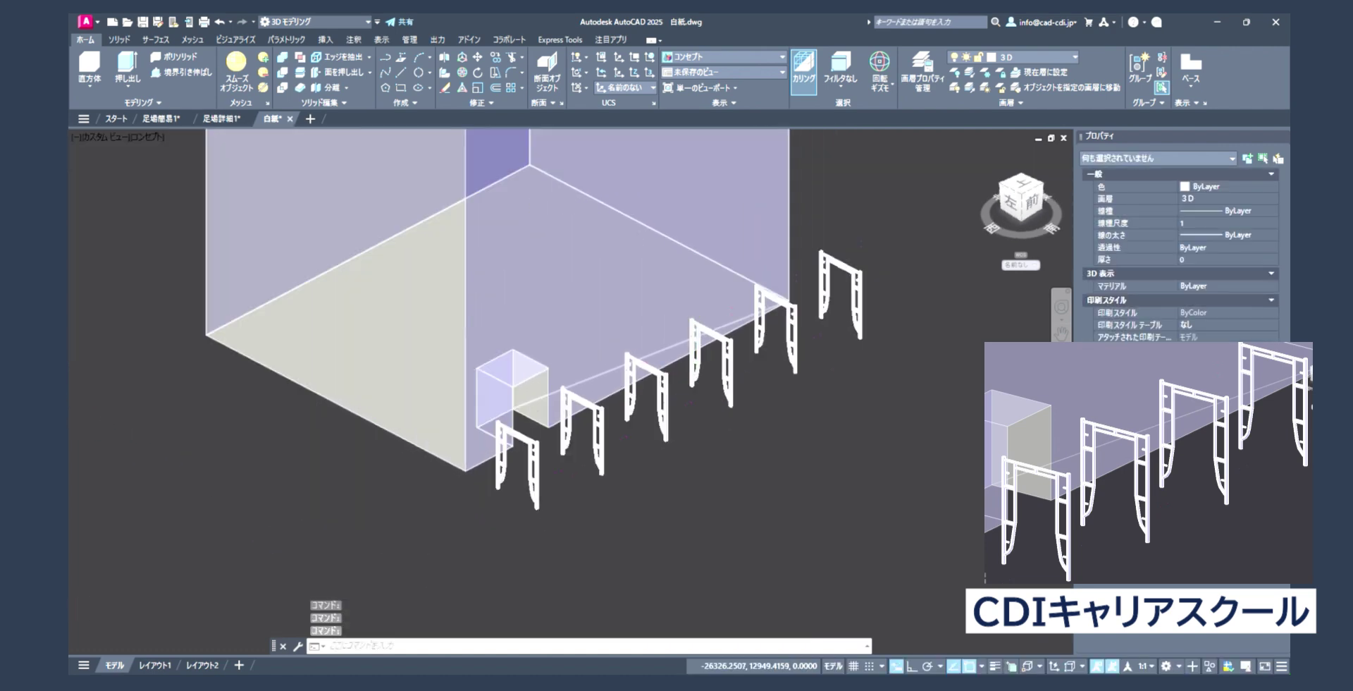
pyautogui.scroll(4, 606, 479)
pyautogui.keyDown('shift'); pyautogui.moveTo(704, 416); pyautogui.dragTo(735, 365, button='middle'); pyautogui.keyUp('shift')
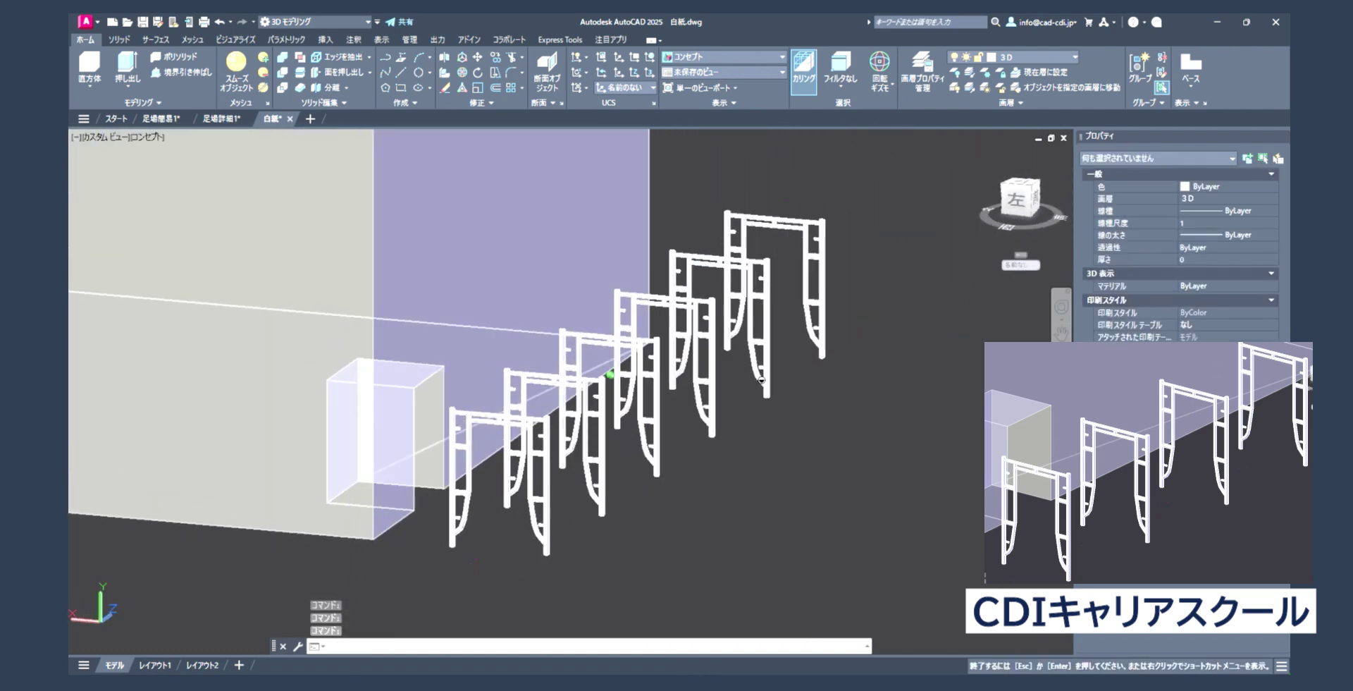
pyautogui.scroll(3, 704, 394)
pyautogui.scroll(2, 702, 408)
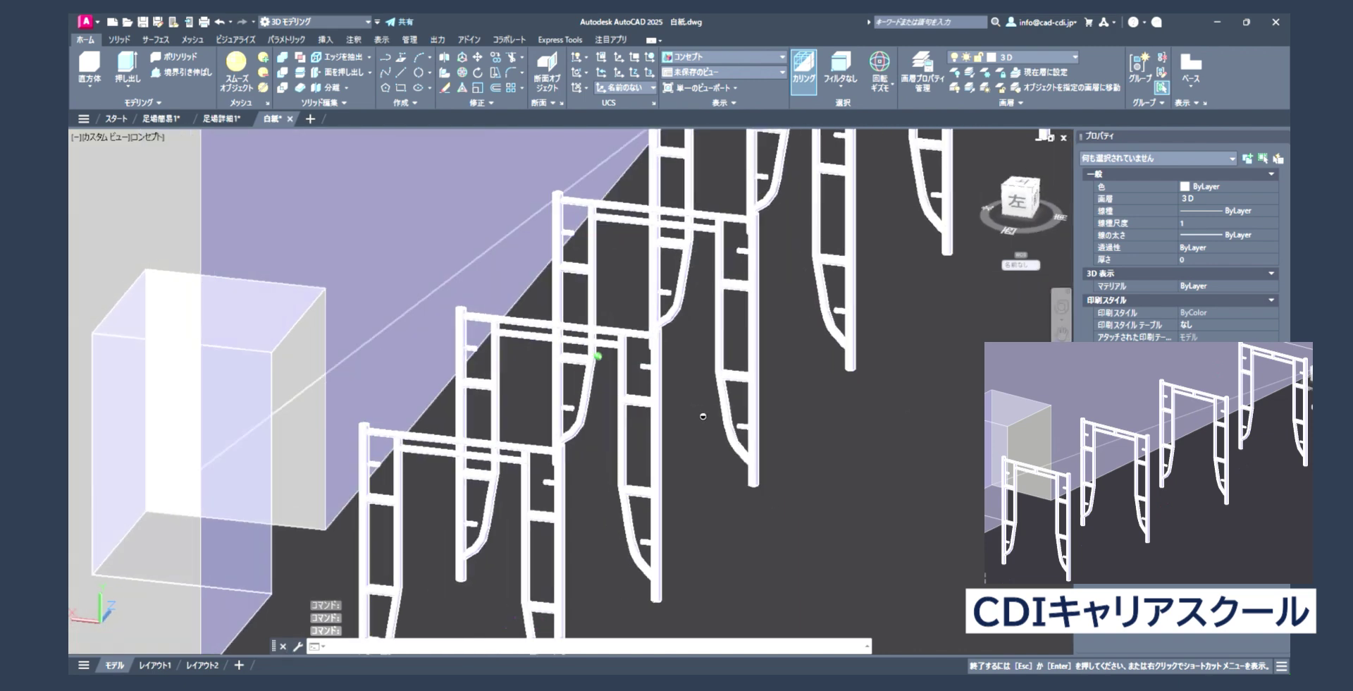
pyautogui.scroll(-1, 703, 407)
pyautogui.moveTo(702, 407)
pyautogui.keyDown('shift'); pyautogui.mouseDown(button='middle')
pyautogui.moveTo(634, 333)
pyautogui.moveTo(713, 386)
pyautogui.moveTo(690, 416)
pyautogui.mouseUp(button='middle'); pyautogui.keyUp('shift')
pyautogui.moveTo(829, 438); pyautogui.dragTo(893, 427, button='middle')
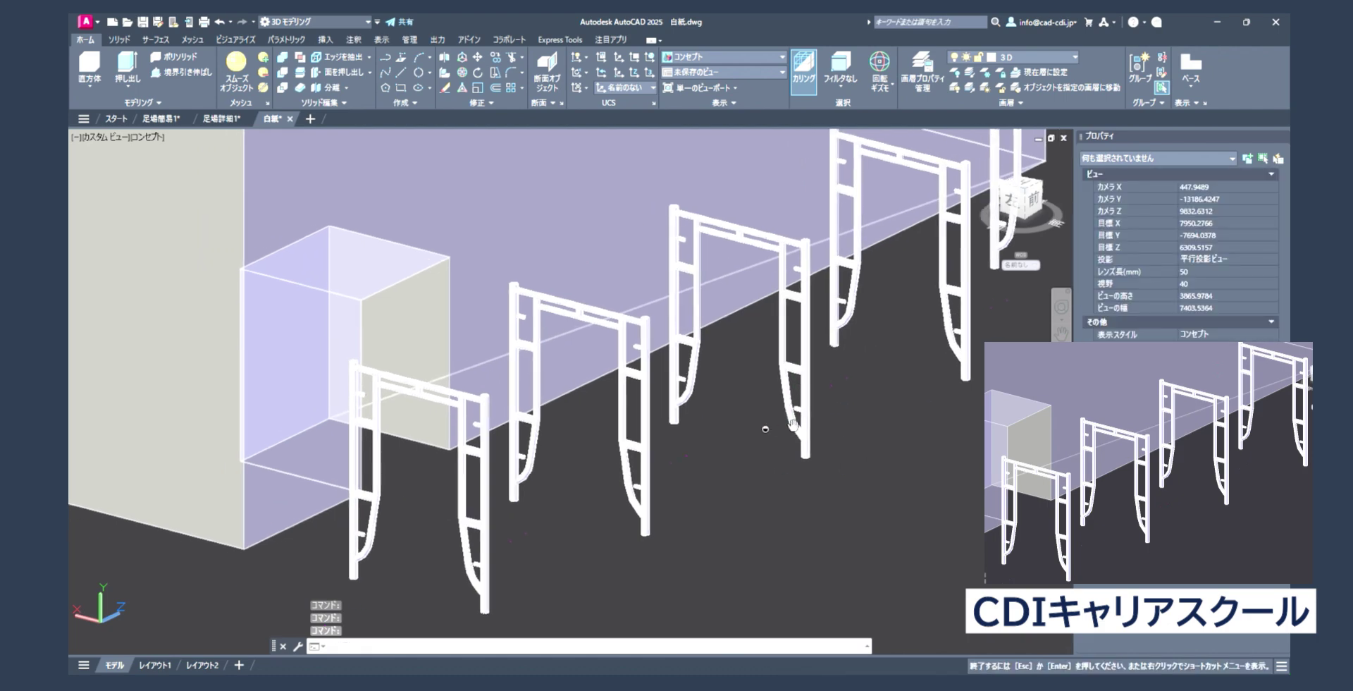